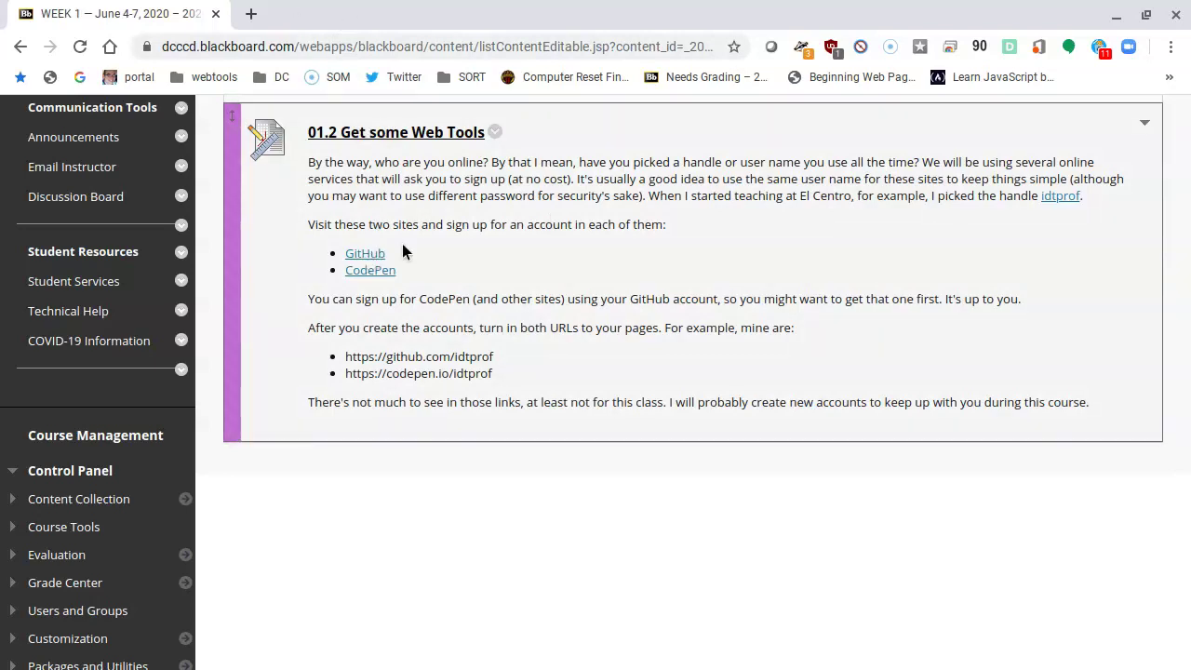
Step: Open a new blank browser tab beside the 01.2 Get some Web Tools course page
{"action": "left_click", "coordinate": [251, 14]}
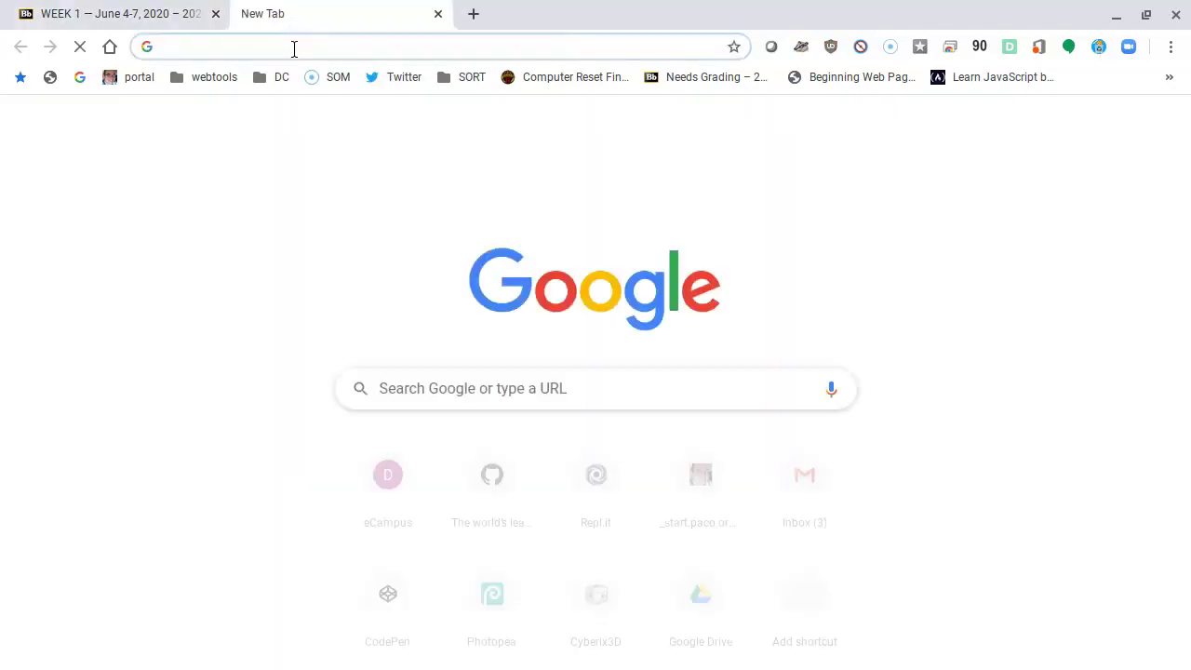
Step: Load github.com in the new tab from the 'gith' address suggestion
{"action": "type", "text": "gith"}
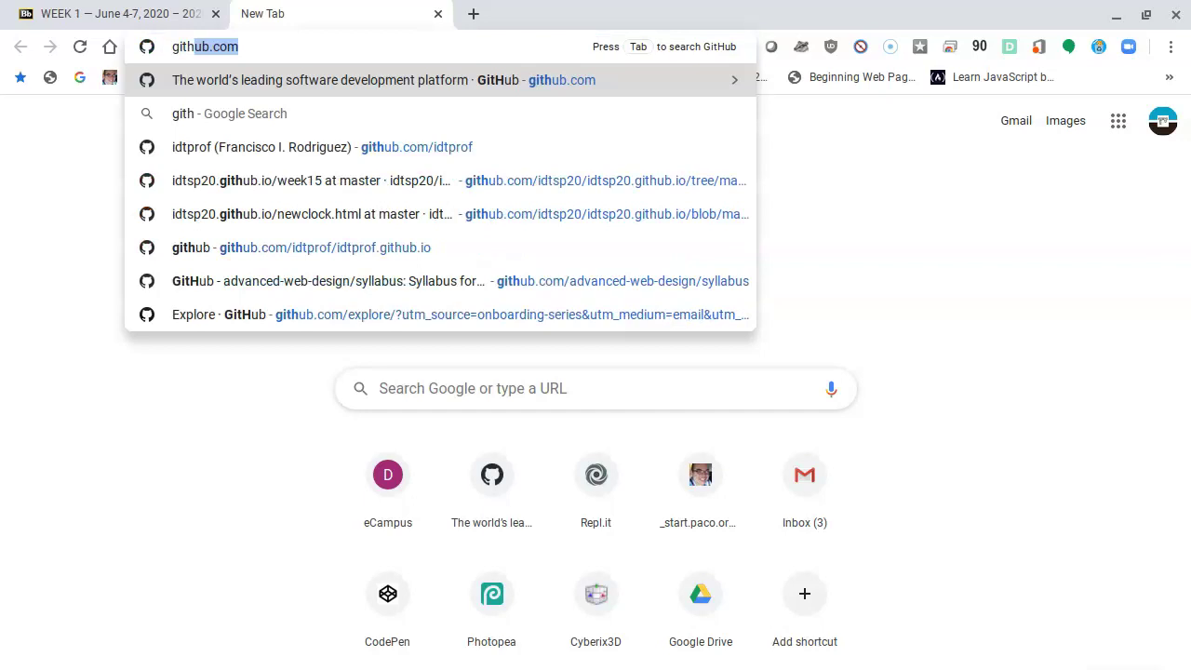
{"action": "key", "text": "Return"}
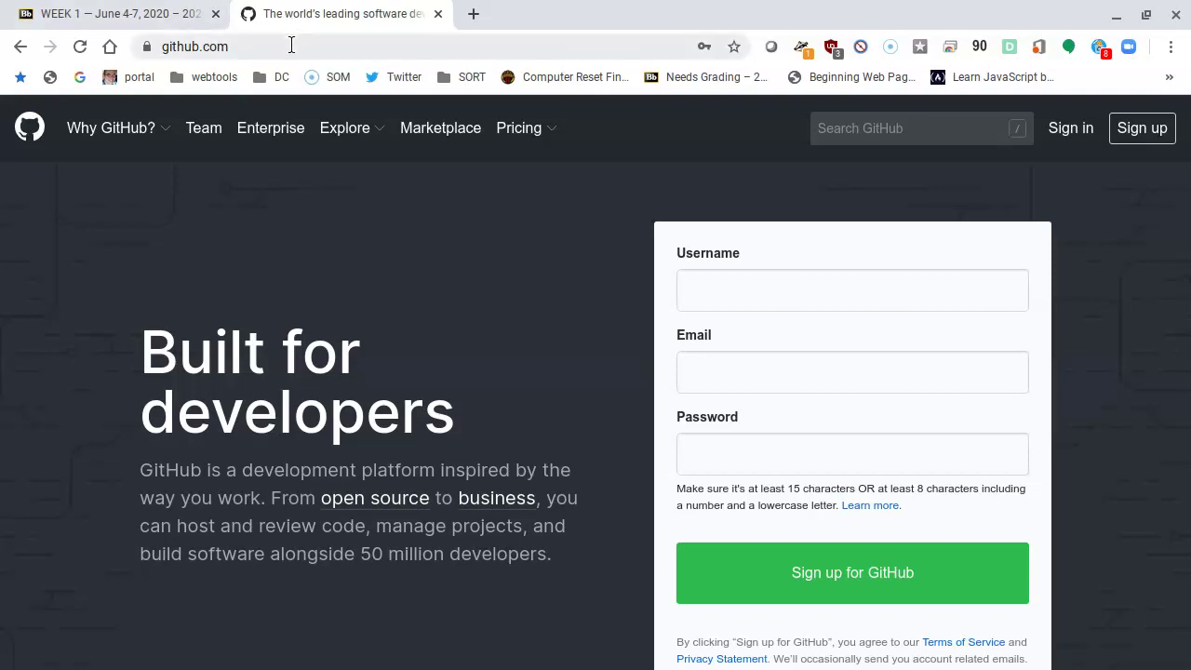
Step: Go to the instructor's GitHub profile by appending his username to the github.com address
{"action": "left_click", "coordinate": [289, 48]}
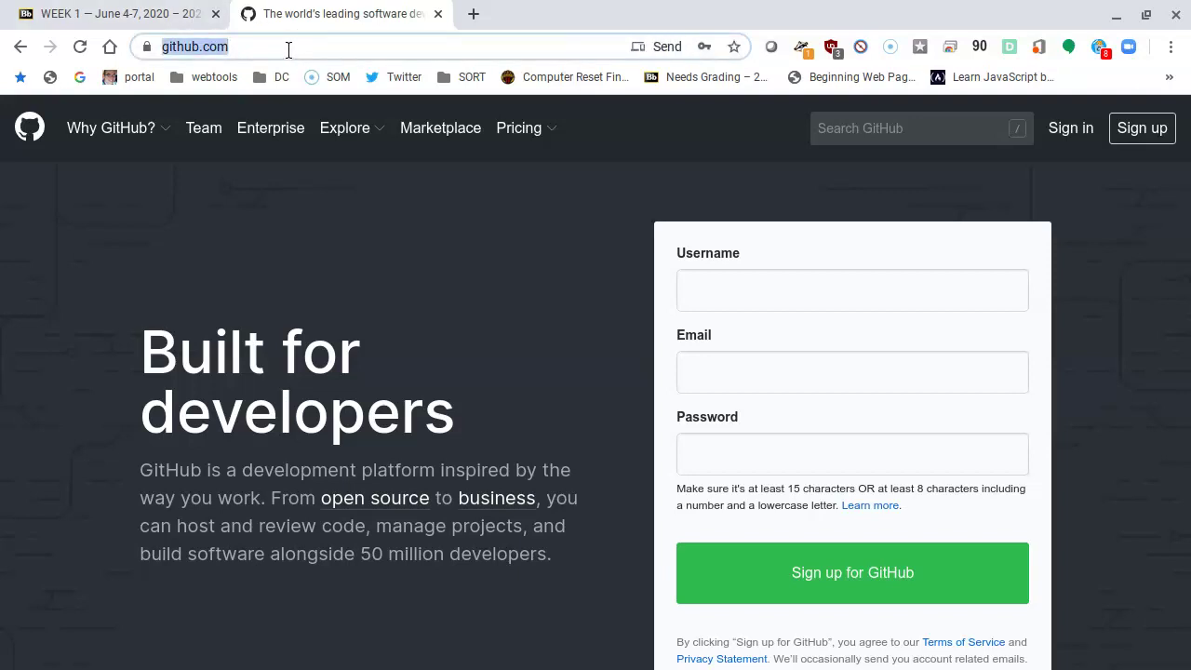
{"action": "key", "text": "End"}
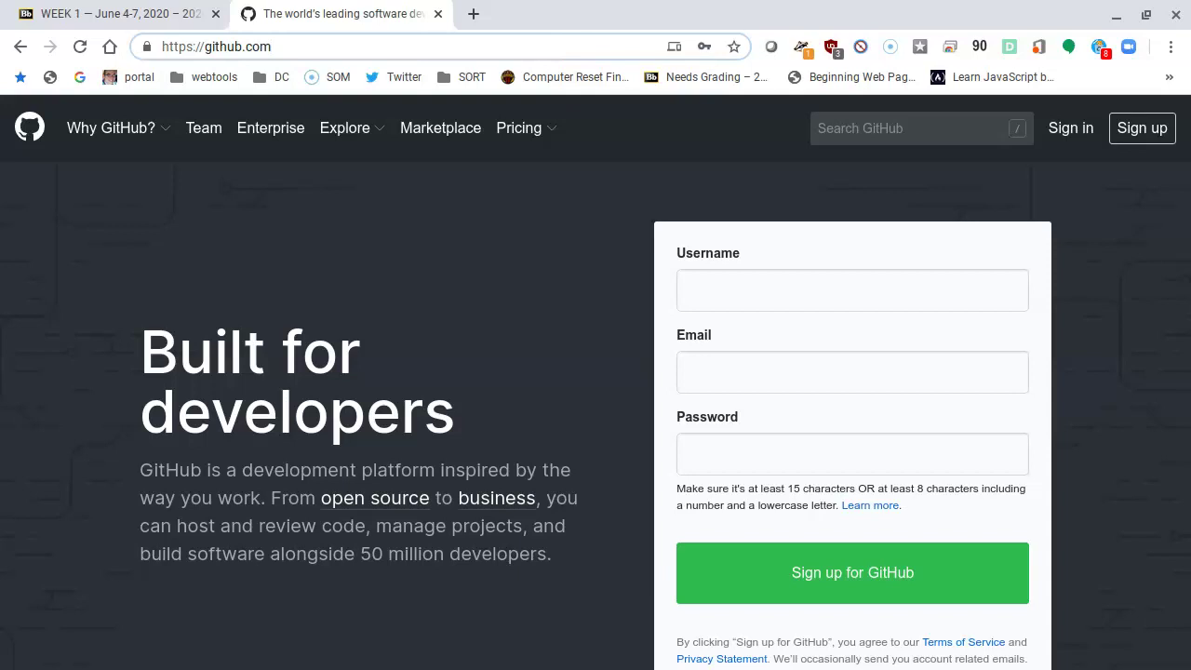
{"action": "type", "text": "/"}
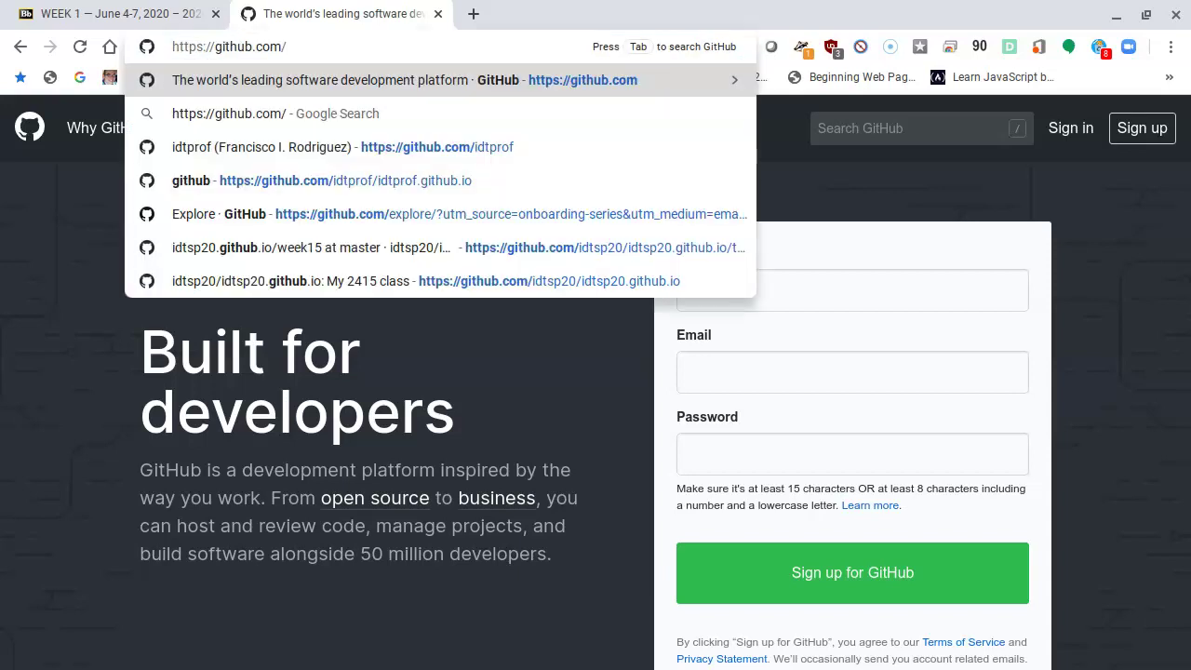
{"action": "type", "text": "idtpro"}
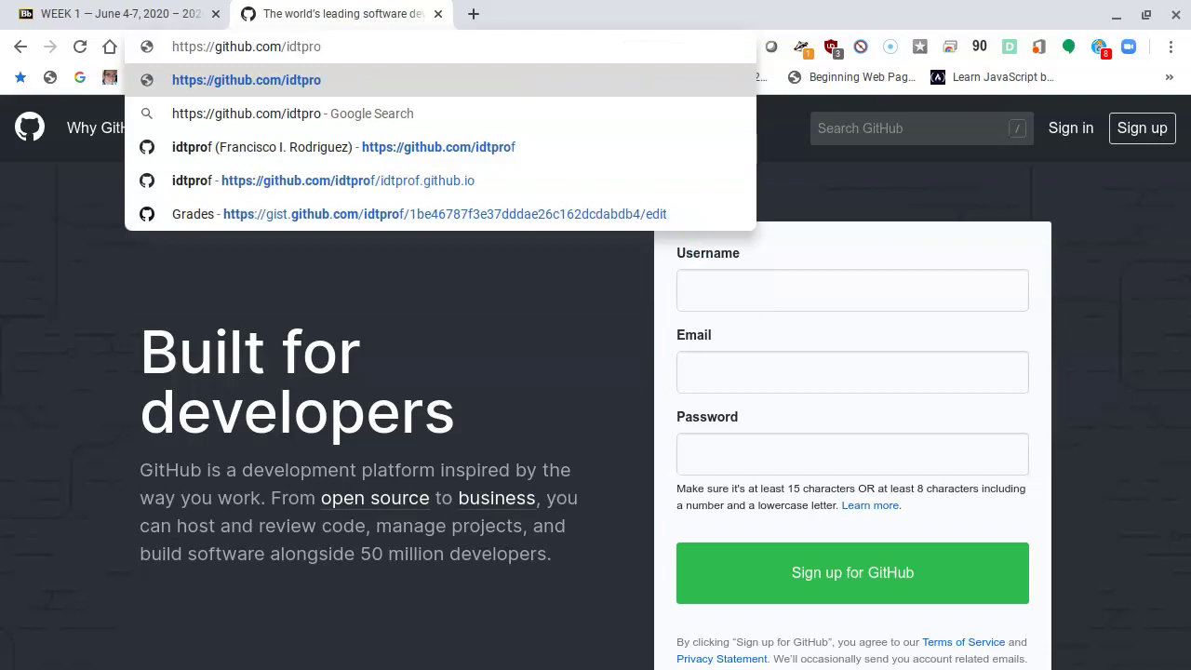
{"action": "type", "text": "f"}
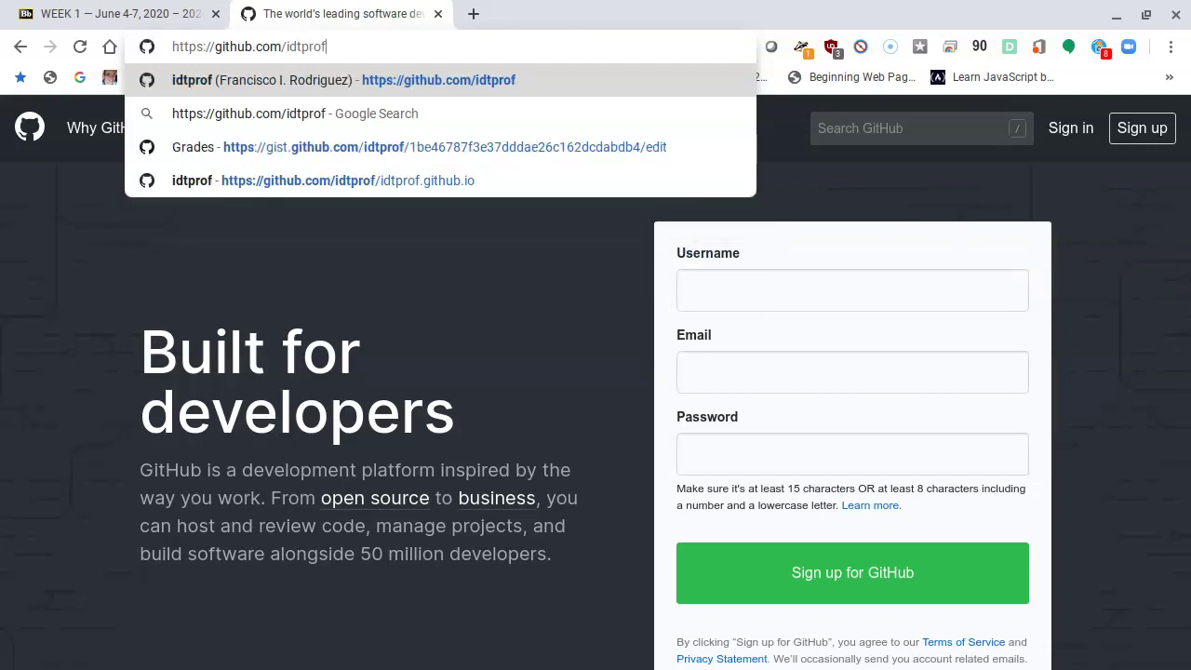
{"action": "key", "text": "Return"}
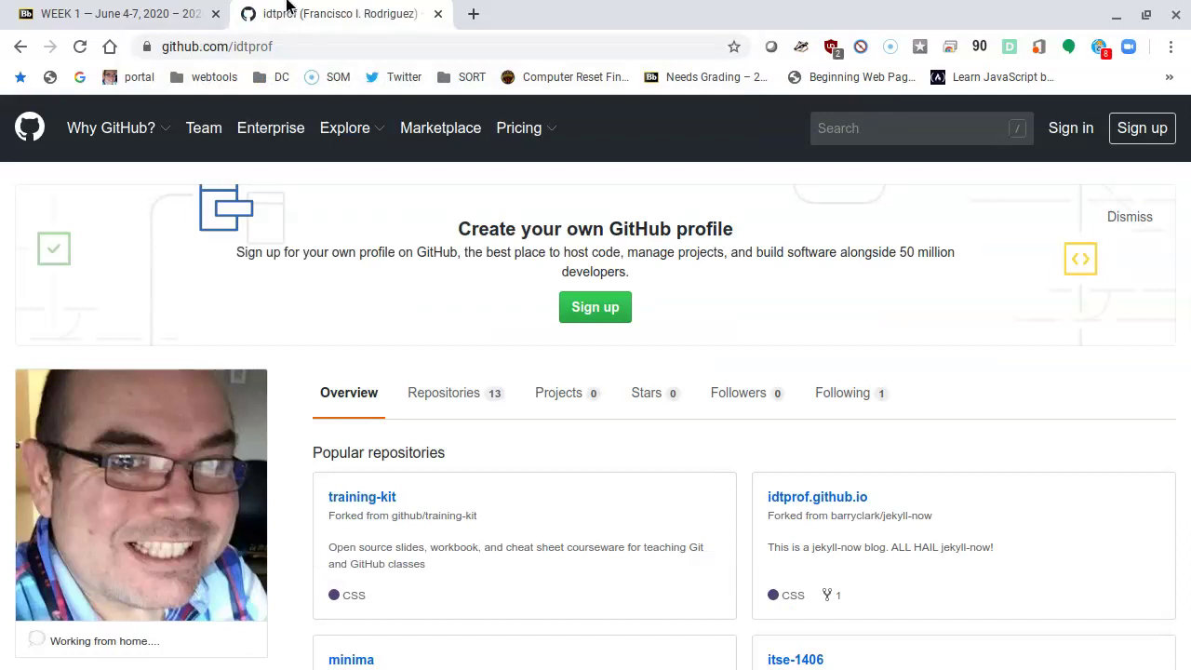
{"action": "scroll", "coordinate": [586, 381], "scroll_direction": "down", "scroll_amount": 6}
{"action": "scroll", "coordinate": [585, 381], "scroll_direction": "down", "scroll_amount": 1}
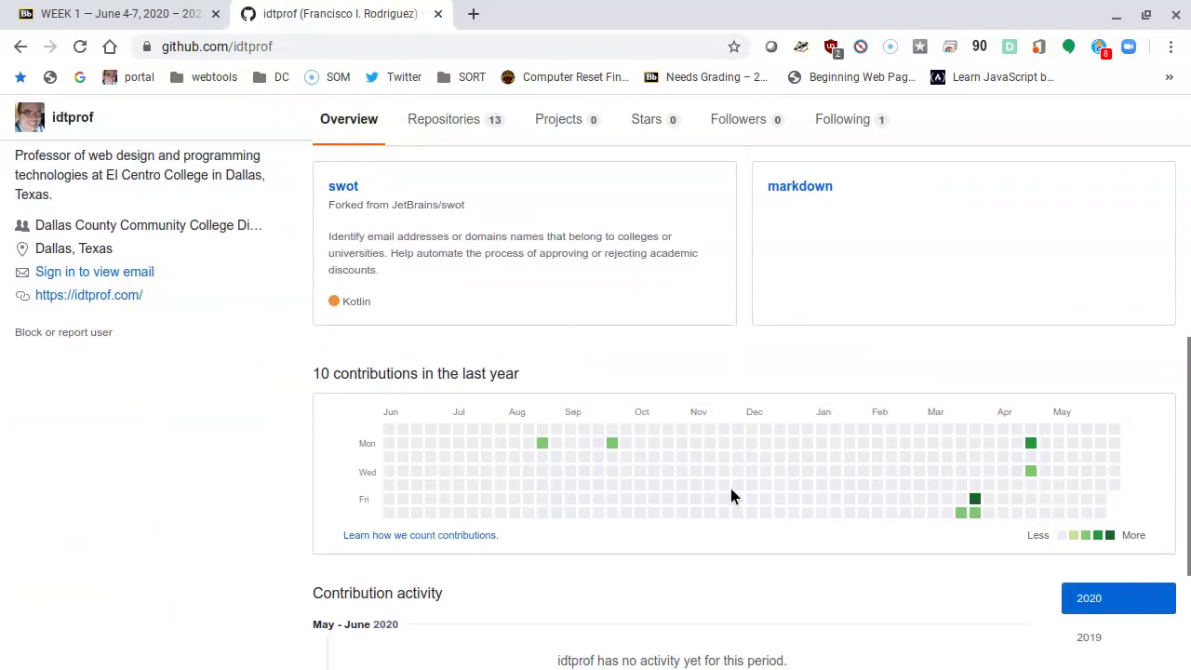
{"action": "scroll", "coordinate": [776, 396], "scroll_direction": "up", "scroll_amount": 5}
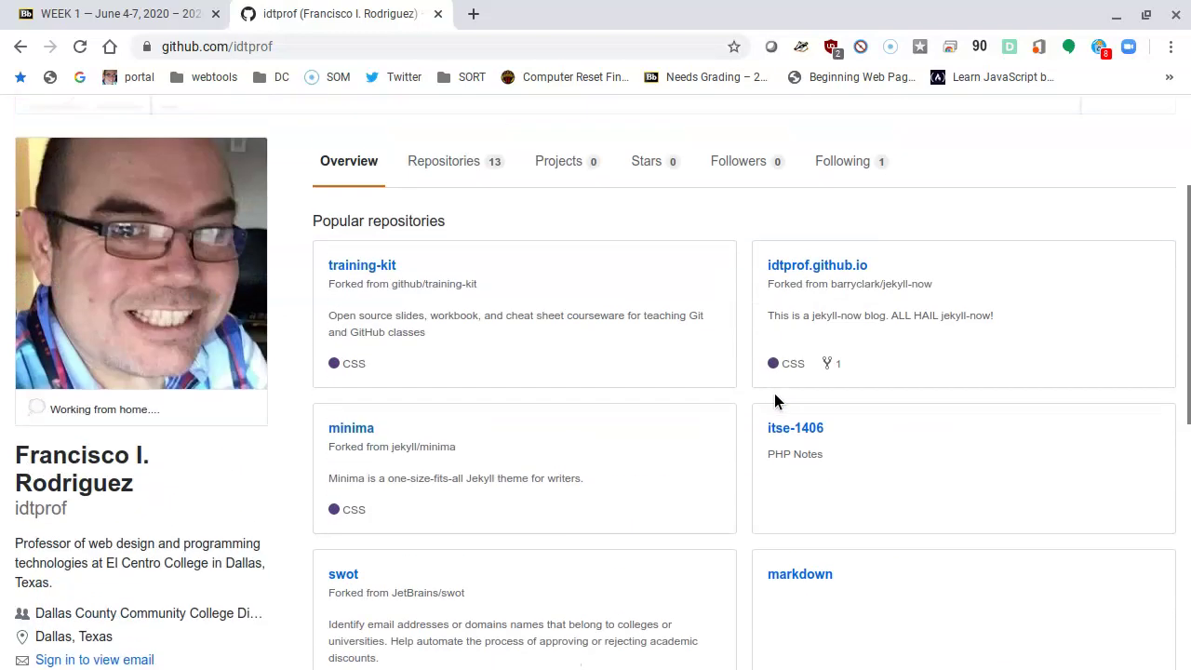
{"action": "scroll", "coordinate": [776, 399], "scroll_direction": "up", "scroll_amount": 3}
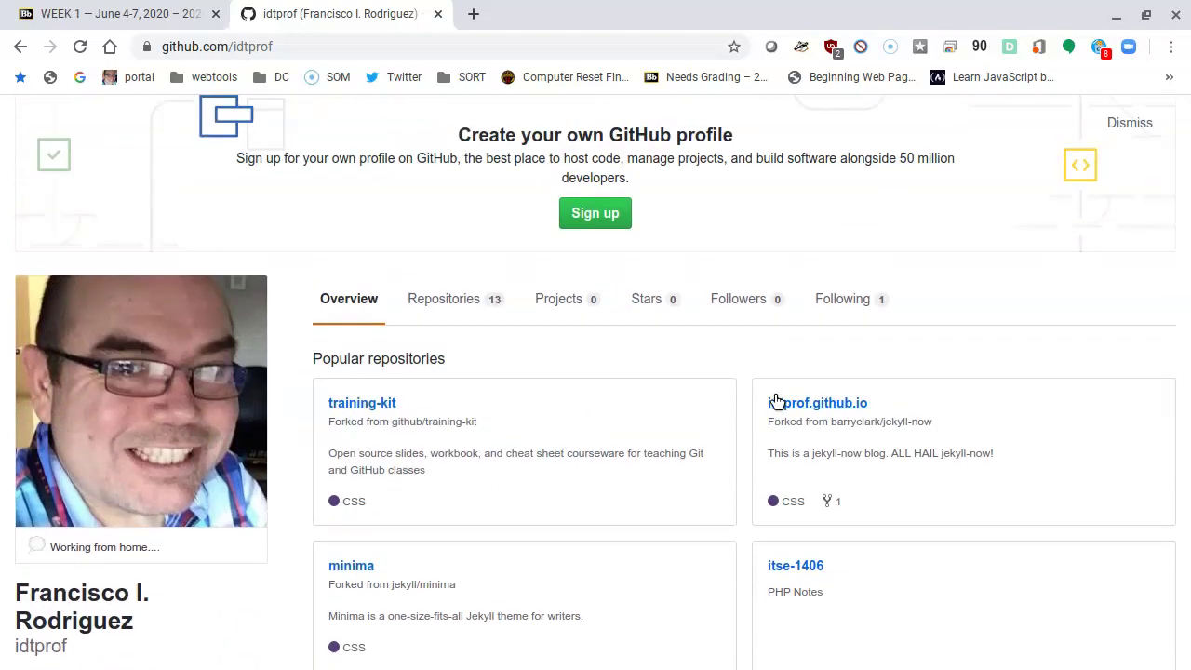
{"action": "scroll", "coordinate": [777, 401], "scroll_direction": "up", "scroll_amount": 2}
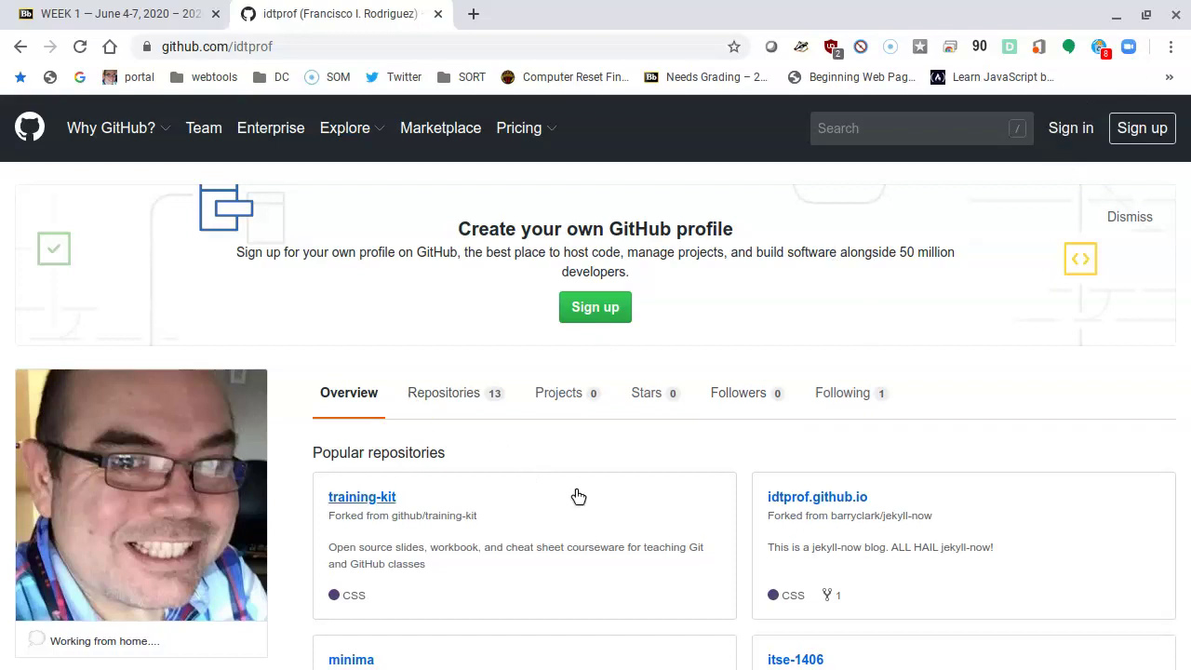
{"action": "scroll", "coordinate": [575, 498], "scroll_direction": "down", "scroll_amount": 1}
{"action": "scroll", "coordinate": [580, 502], "scroll_direction": "down", "scroll_amount": 3}
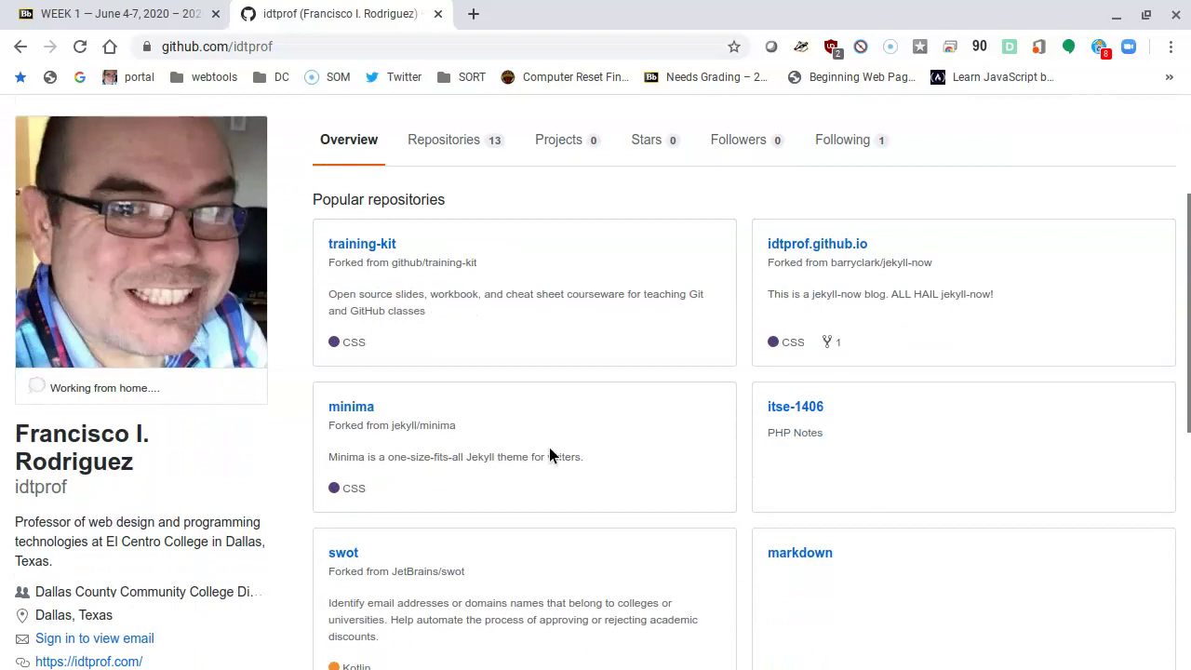
{"action": "scroll", "coordinate": [938, 390], "scroll_direction": "down", "scroll_amount": 1}
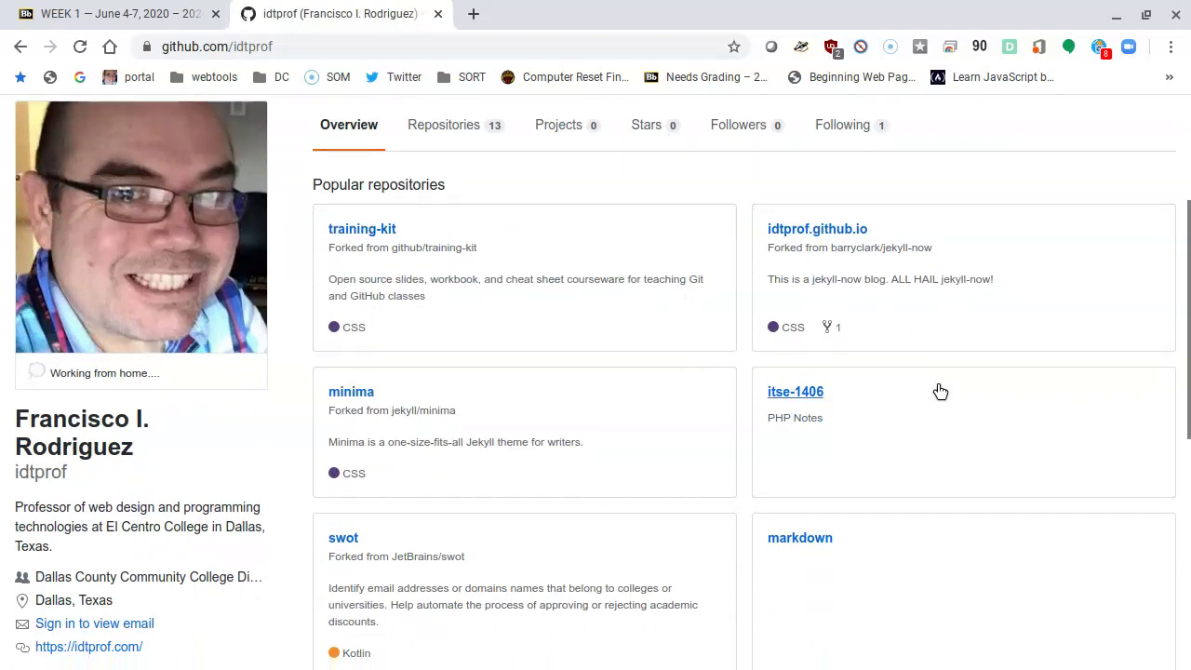
{"action": "scroll", "coordinate": [936, 391], "scroll_direction": "up", "scroll_amount": 3}
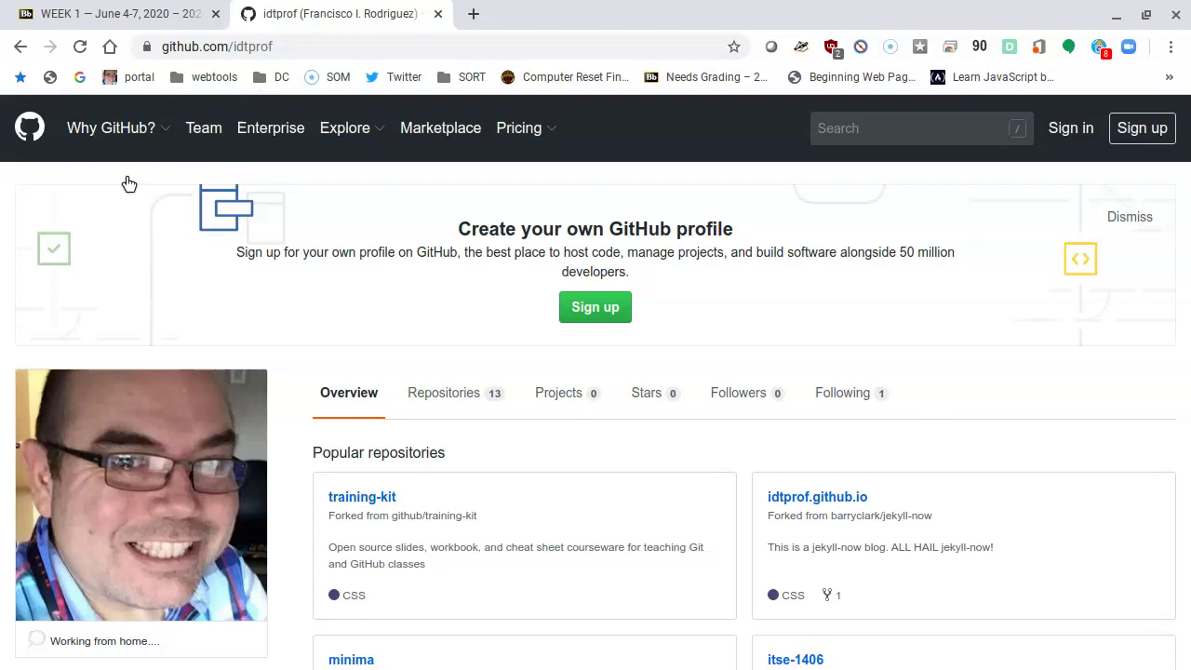
{"action": "left_click", "coordinate": [263, 48]}
Step: Confirm the planned username's profile address returns 404, then go to GitHub's sign-up form
{"action": "left_click", "coordinate": [267, 48]}
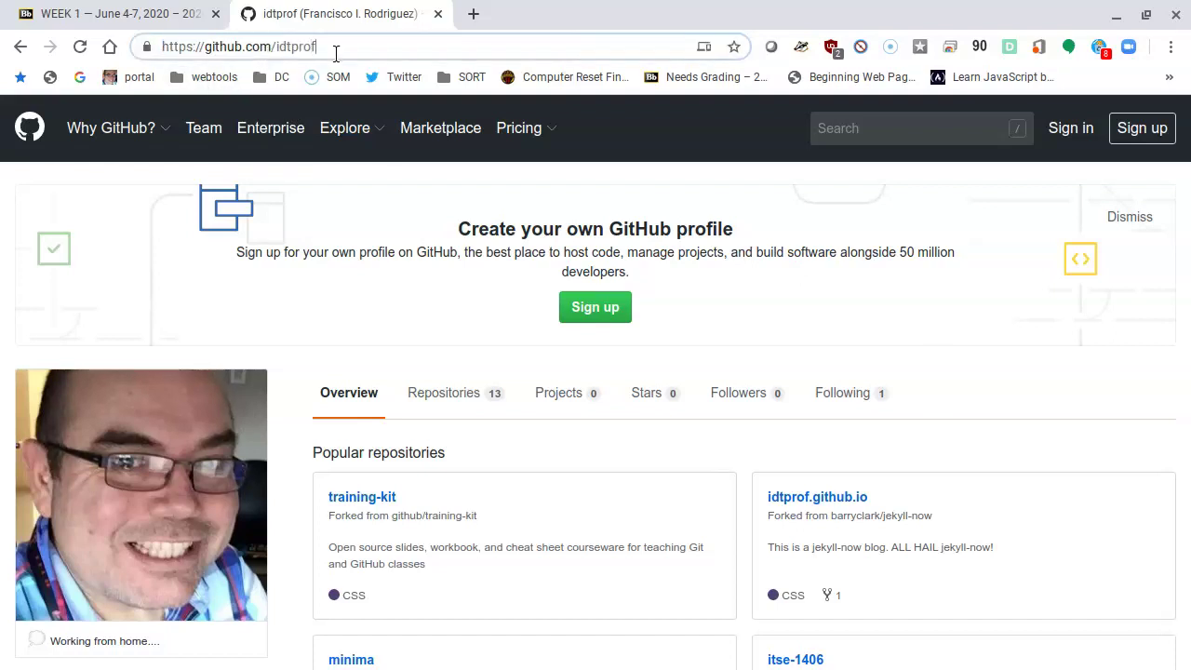
{"action": "double_click", "coordinate": [336, 53]}
{"action": "key", "text": "BackSpace"}
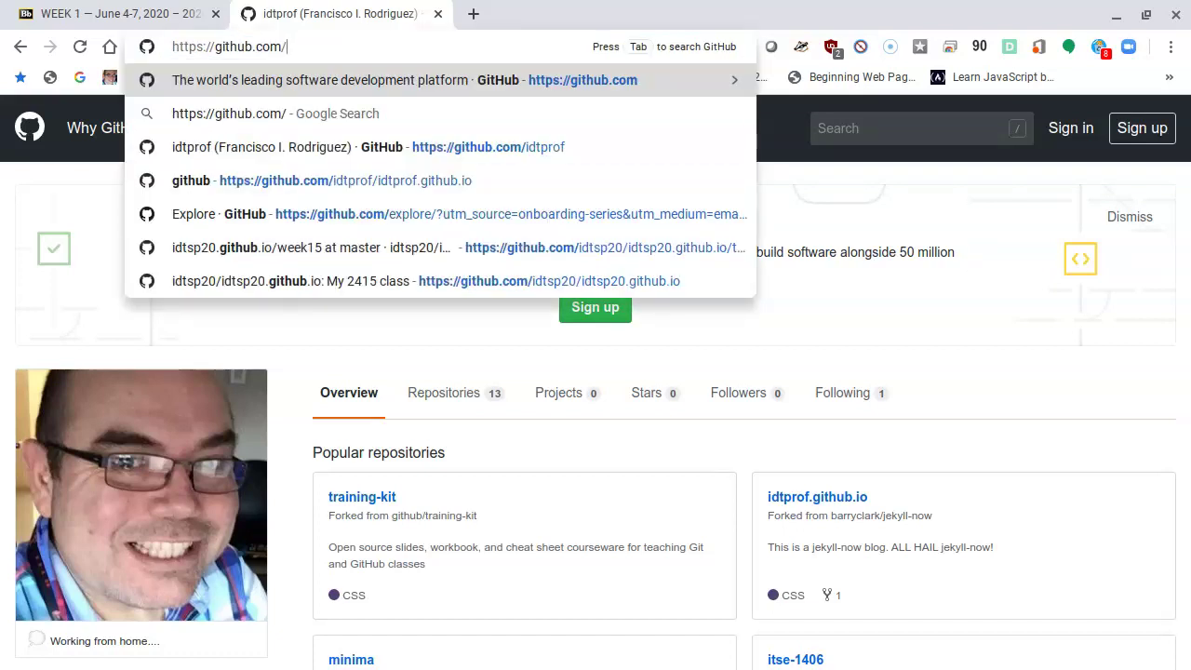
{"action": "type", "text": "idt"}
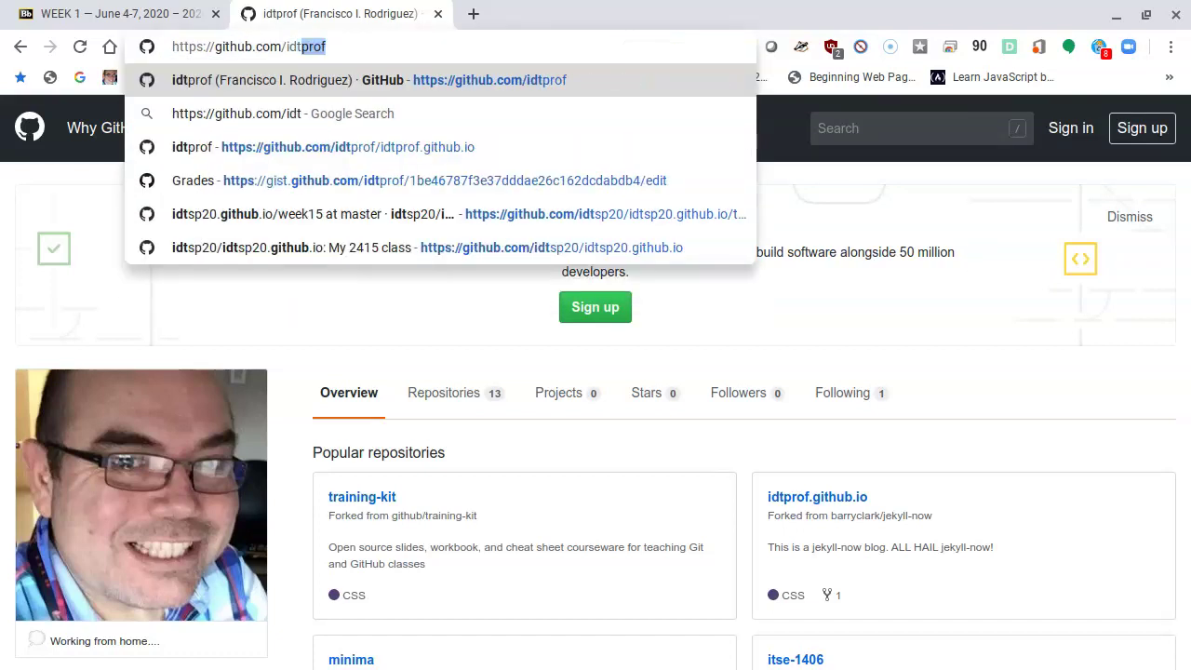
{"action": "type", "text": "su20"}
{"action": "key", "text": "Return"}
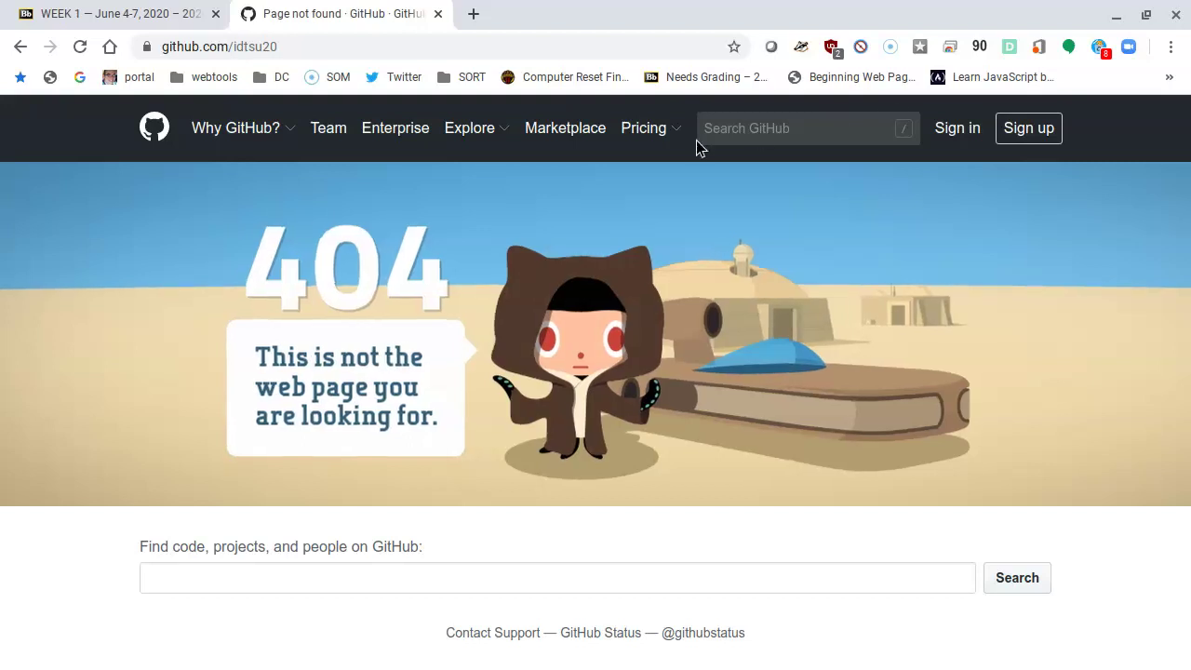
{"action": "left_click", "coordinate": [1028, 127]}
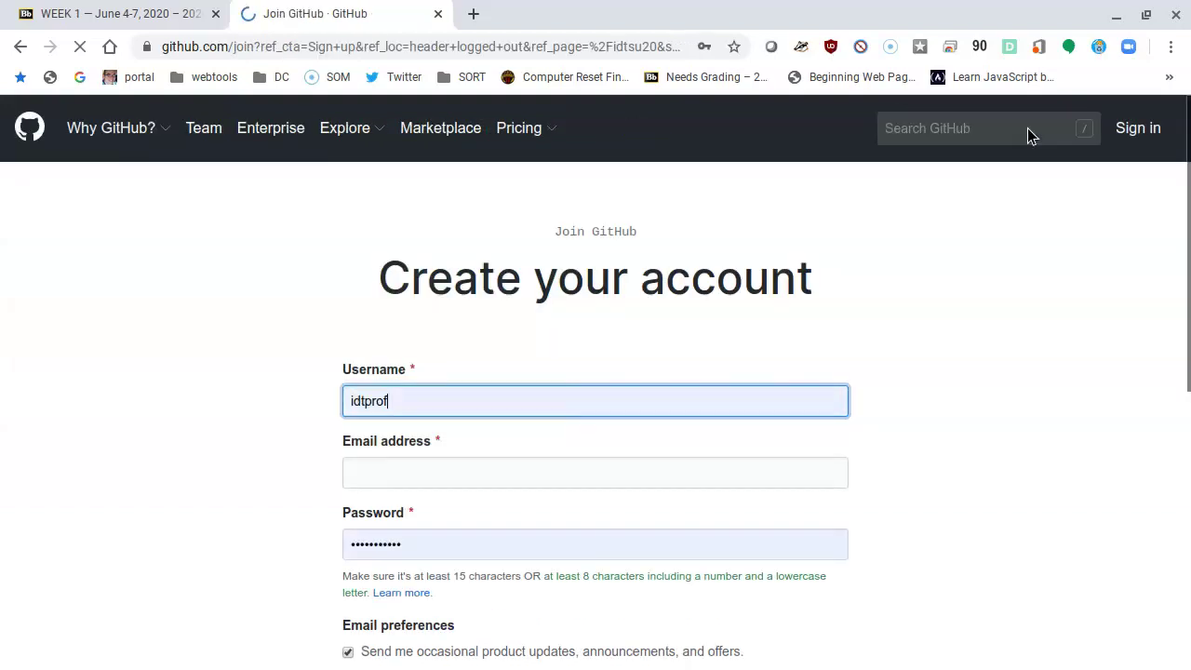
Step: Replace the autofilled username with the new one, clear the saved password, and confirm availability
{"action": "double_click", "coordinate": [426, 400]}
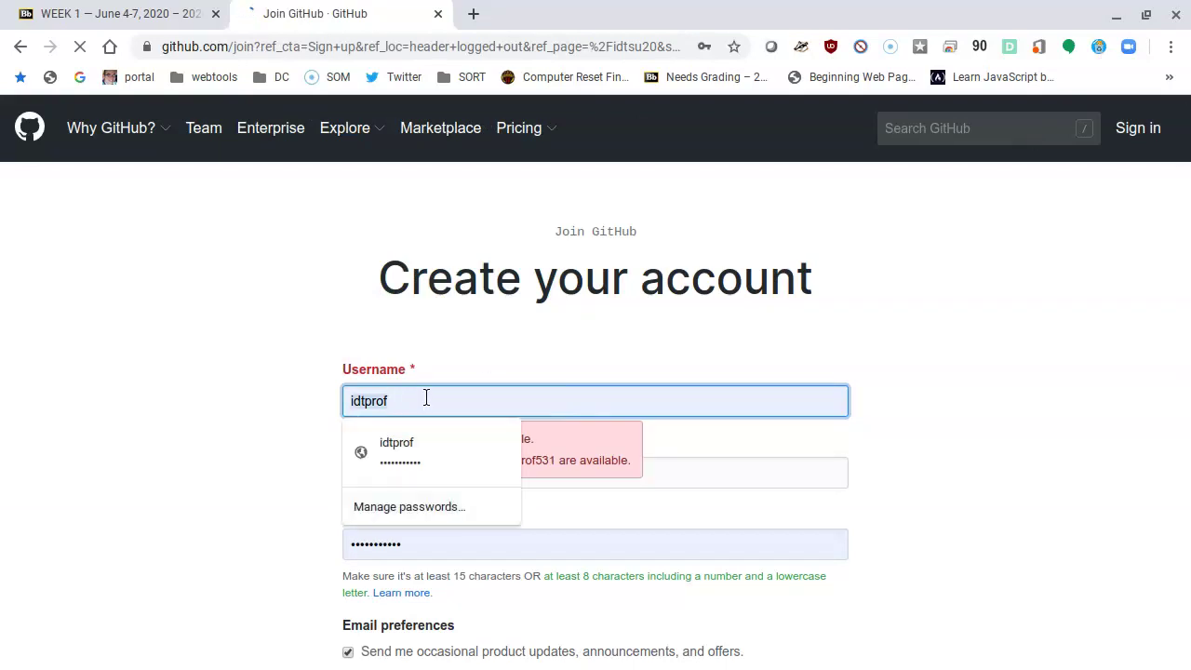
{"action": "key", "text": "BackSpace"}
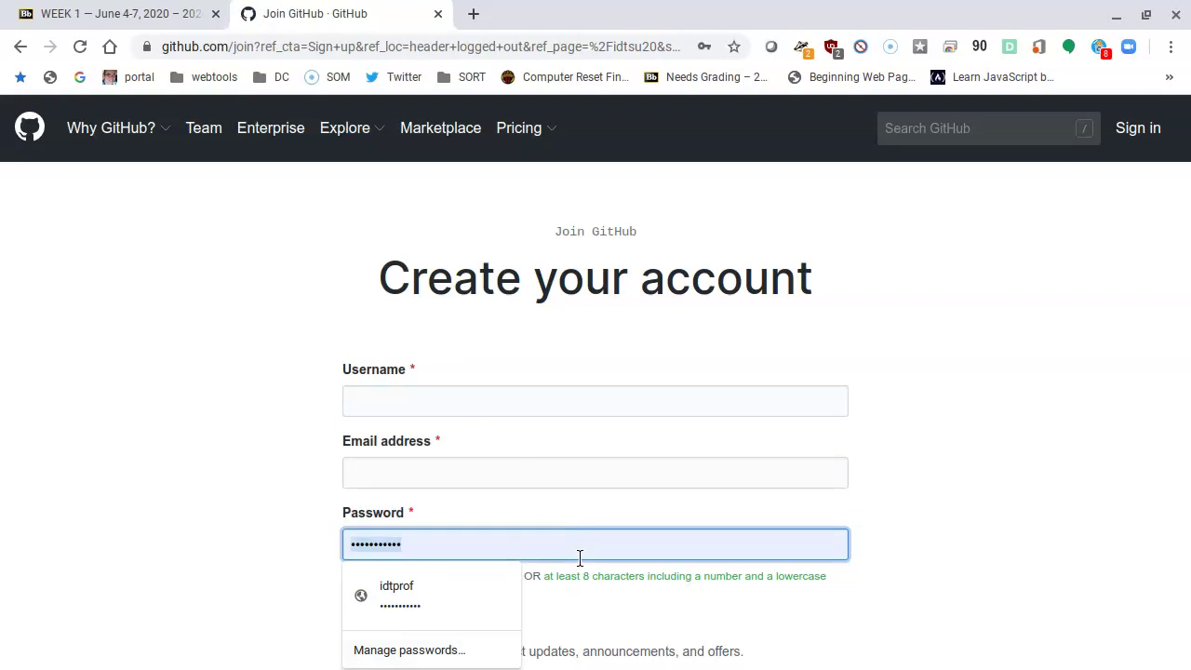
{"action": "key", "text": "BackSpace"}
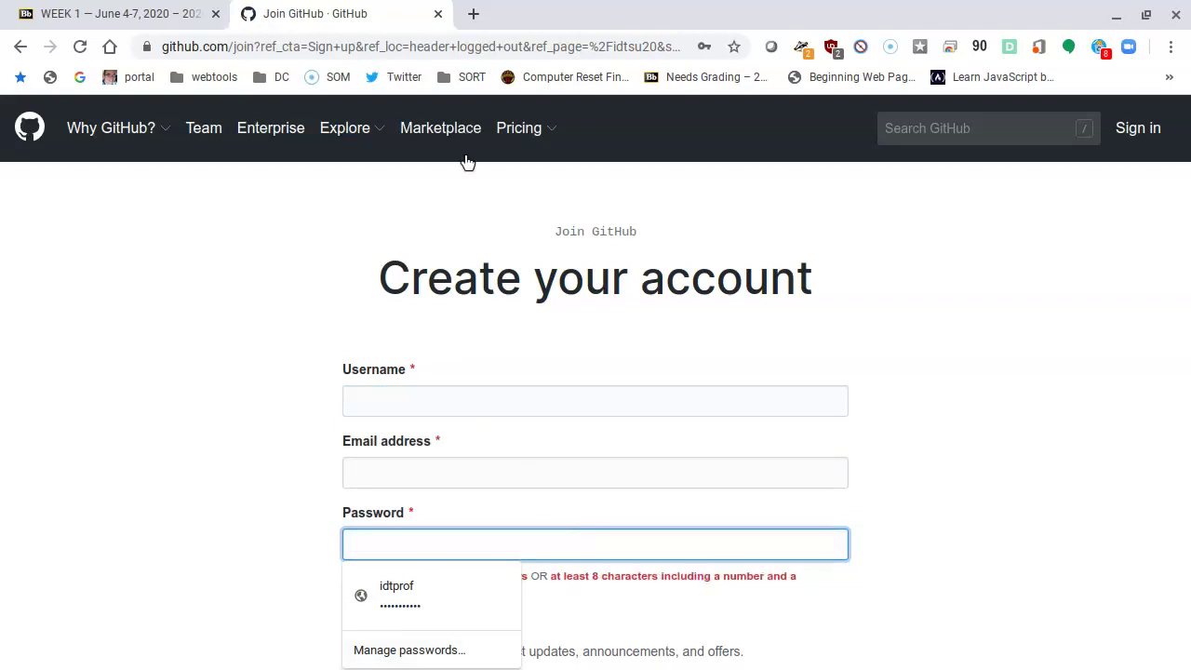
{"action": "left_click", "coordinate": [382, 393]}
{"action": "type", "text": "idt"}
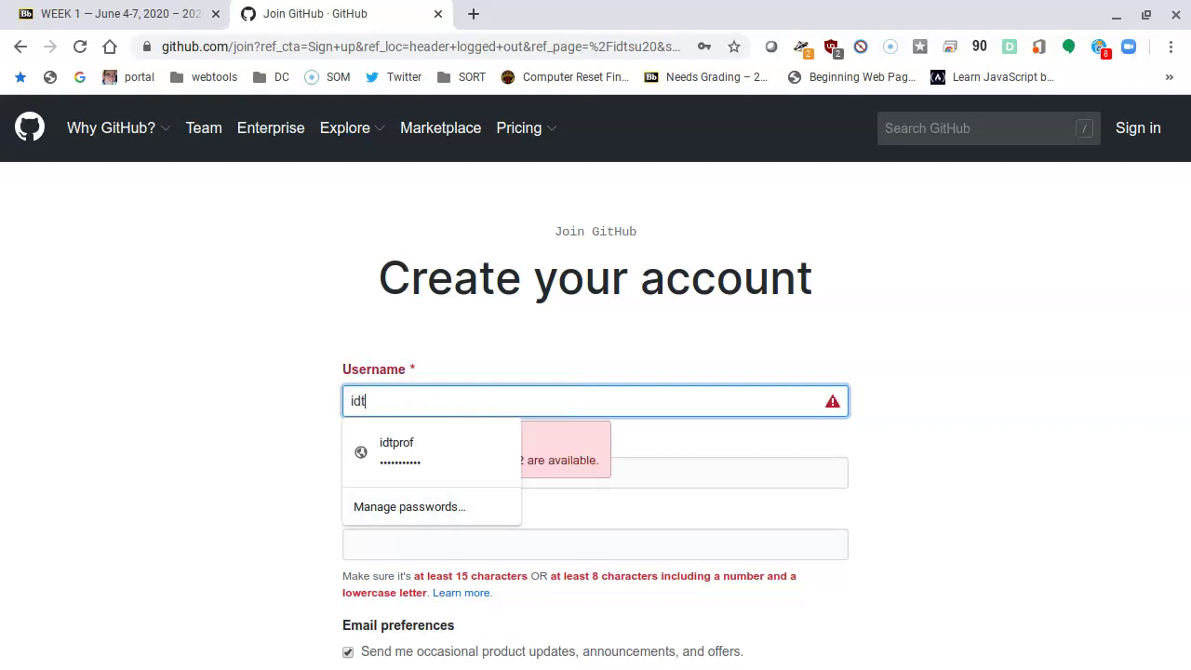
{"action": "type", "text": "su20"}
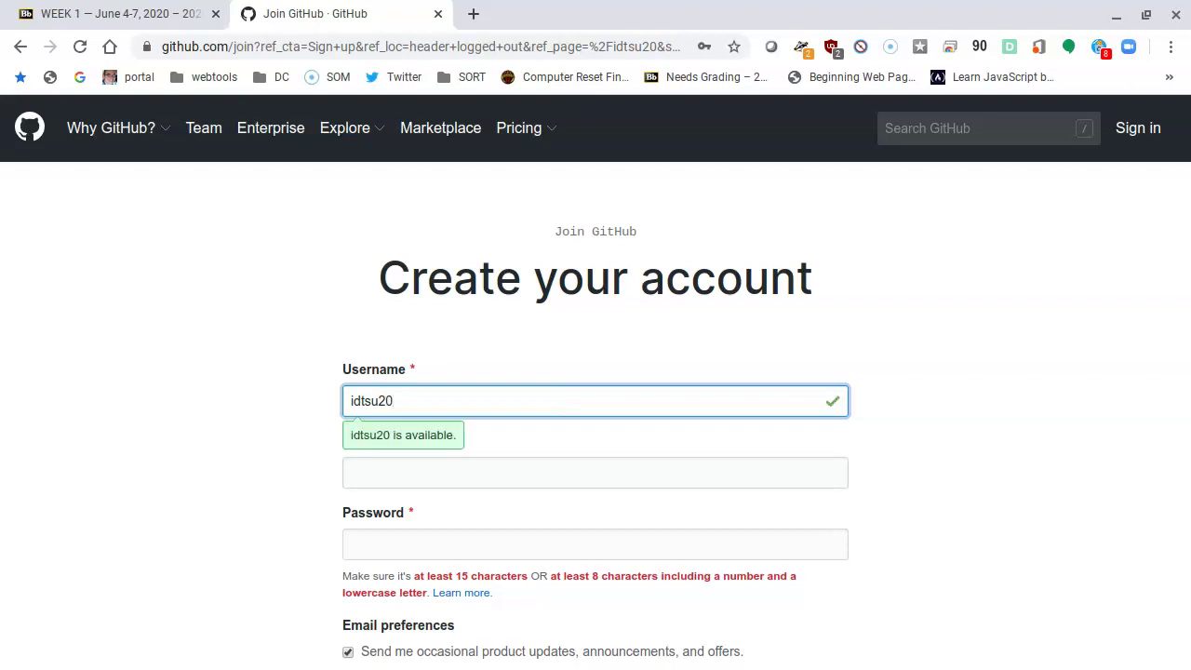
{"action": "left_click", "coordinate": [596, 472]}
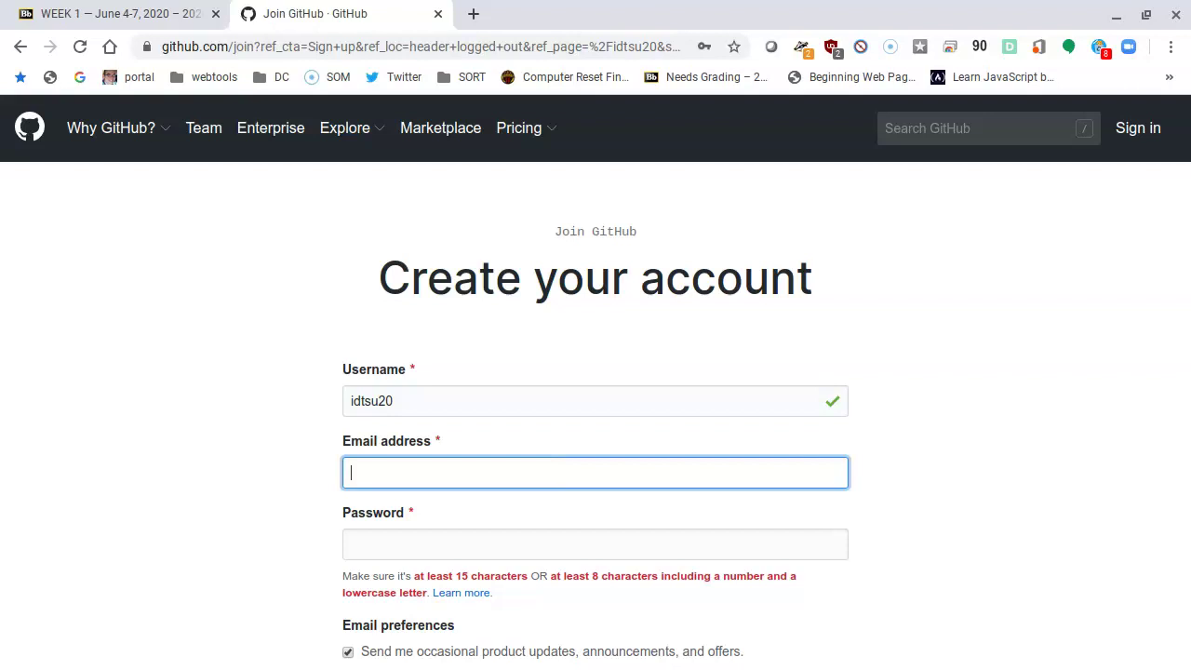
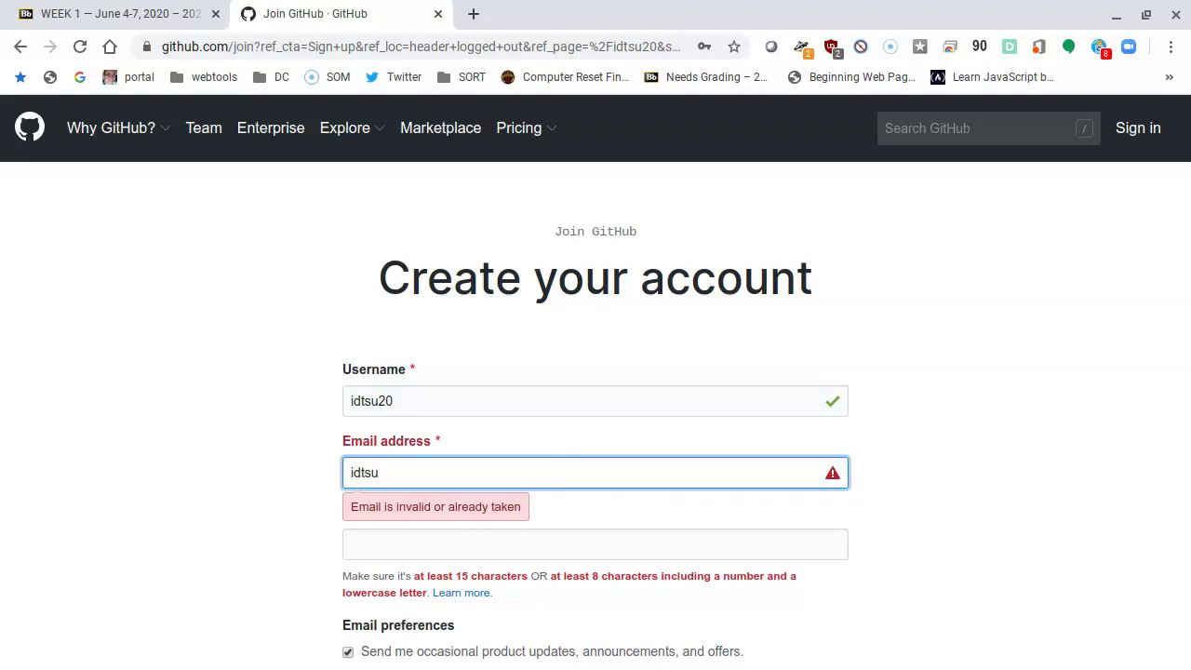
Step: Enter the email address and a password of at least 8 characters including a number
{"action": "key", "text": "Tab"}
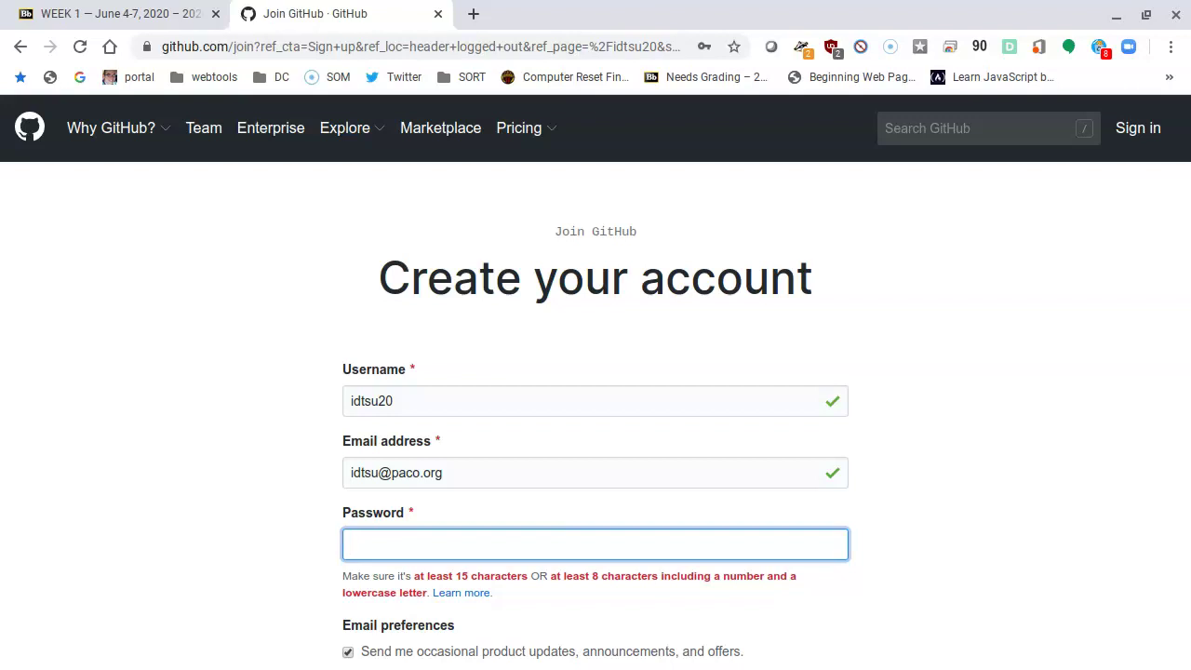
{"action": "type", "text": "•••••••••••"}
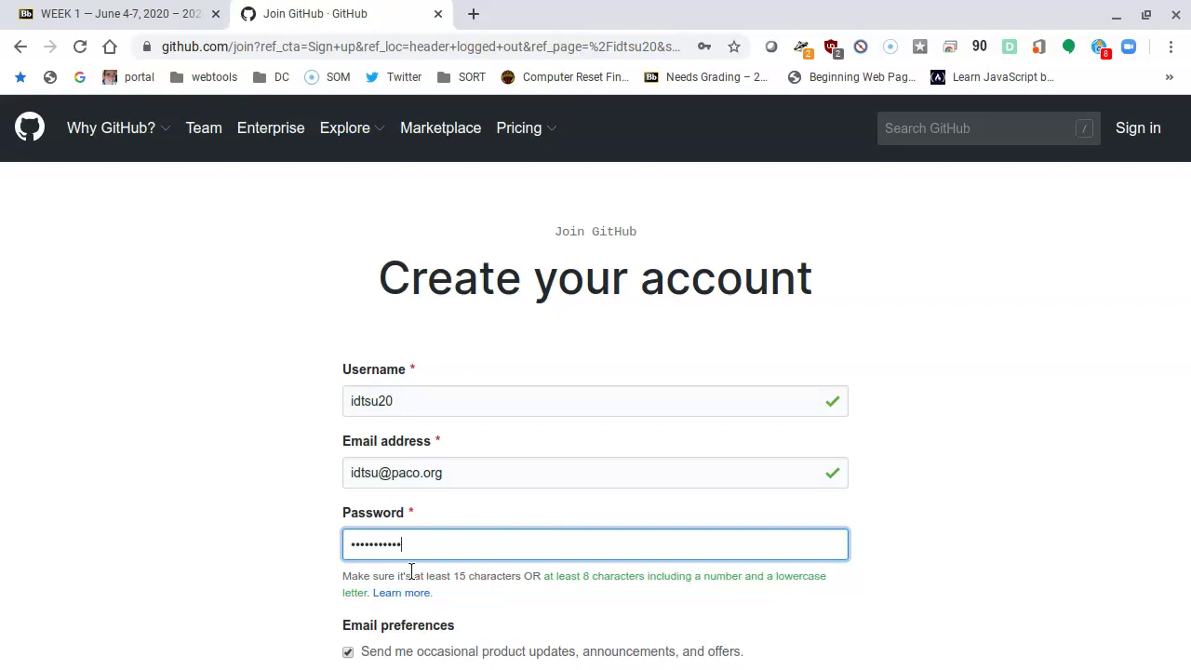
Step: Solve the verification puzzle by rotating the horse image upright and submitting it
{"action": "scroll", "coordinate": [904, 419], "scroll_direction": "down", "scroll_amount": 2}
{"action": "scroll", "coordinate": [887, 453], "scroll_direction": "down", "scroll_amount": 2}
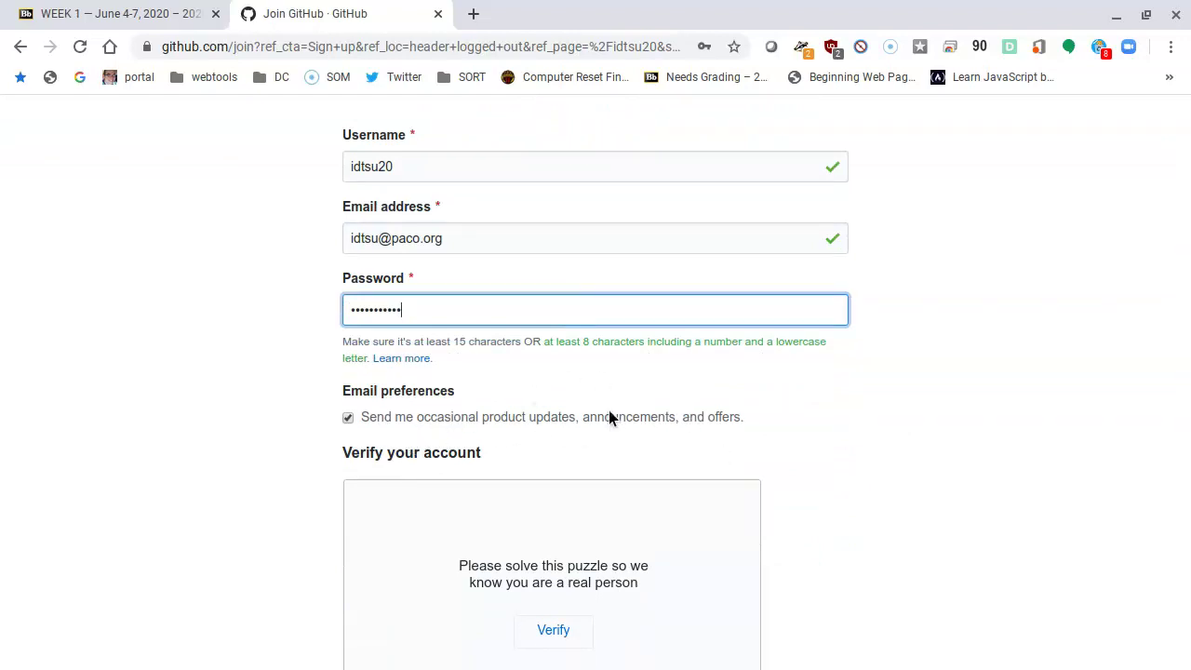
{"action": "scroll", "coordinate": [819, 423], "scroll_direction": "down", "scroll_amount": 1}
{"action": "scroll", "coordinate": [820, 442], "scroll_direction": "down", "scroll_amount": 2}
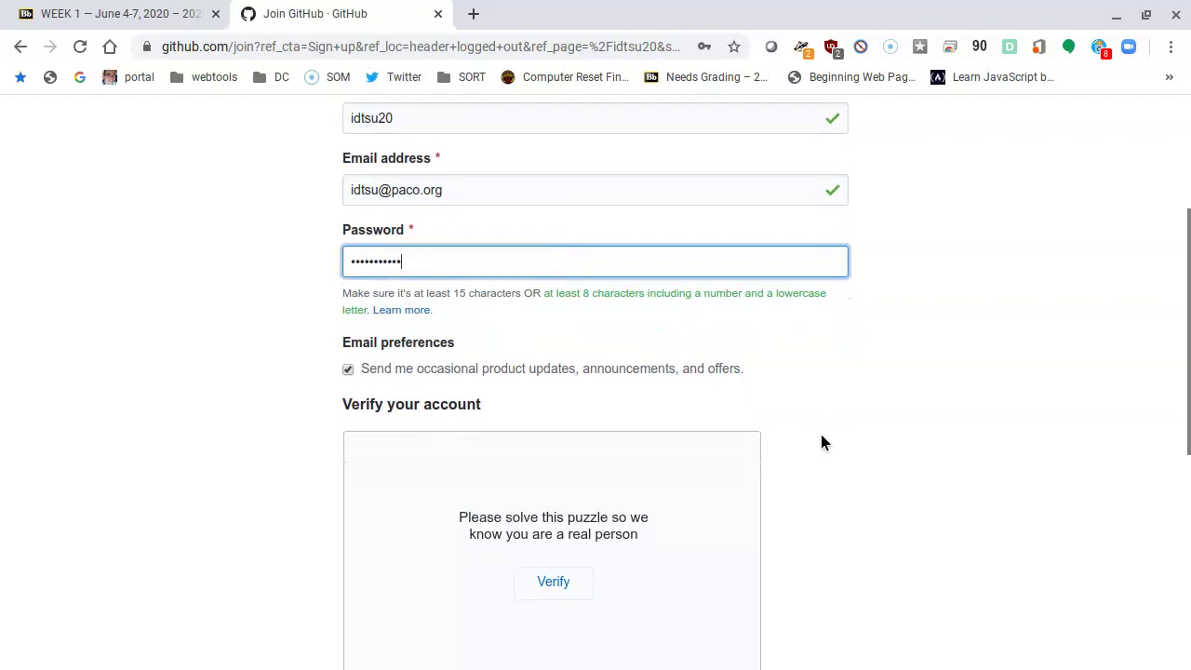
{"action": "scroll", "coordinate": [807, 462], "scroll_direction": "down", "scroll_amount": 1}
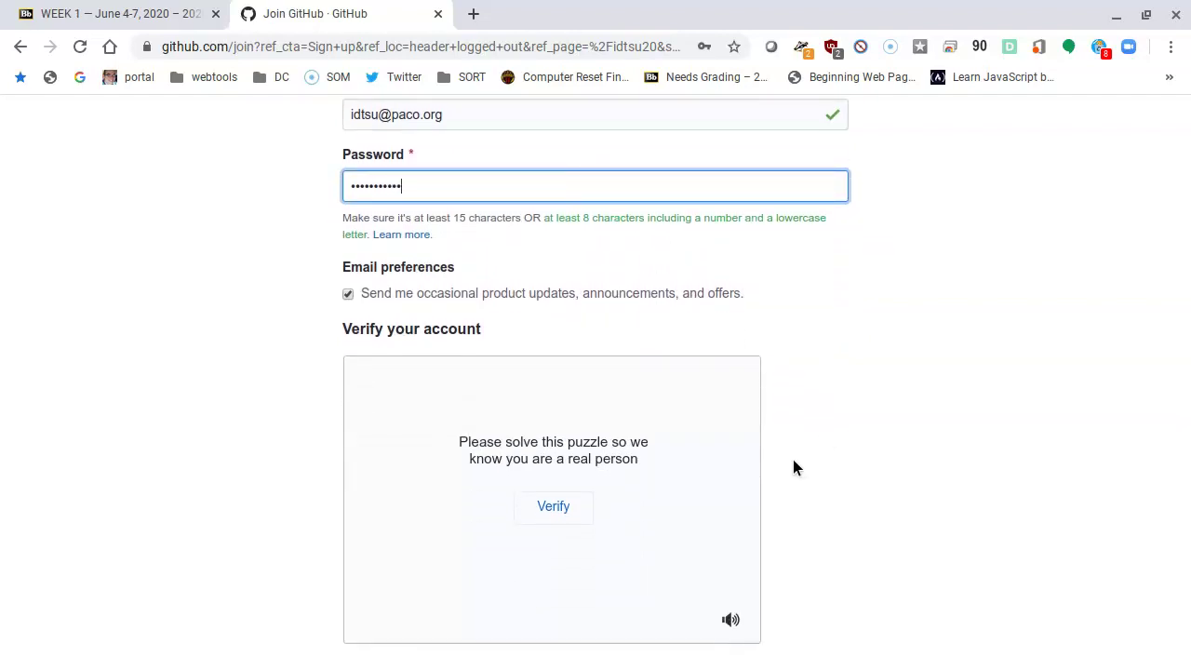
{"action": "scroll", "coordinate": [790, 465], "scroll_direction": "down", "scroll_amount": 1}
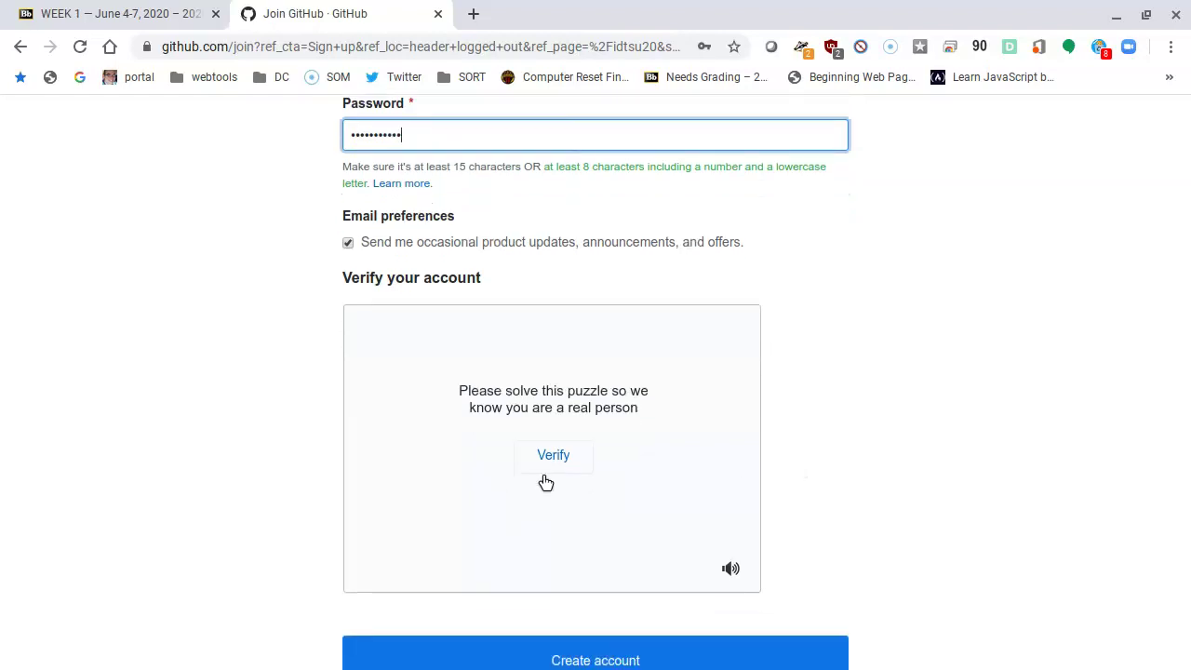
{"action": "scroll", "coordinate": [545, 519], "scroll_direction": "down", "scroll_amount": 1}
{"action": "left_click", "coordinate": [547, 419]}
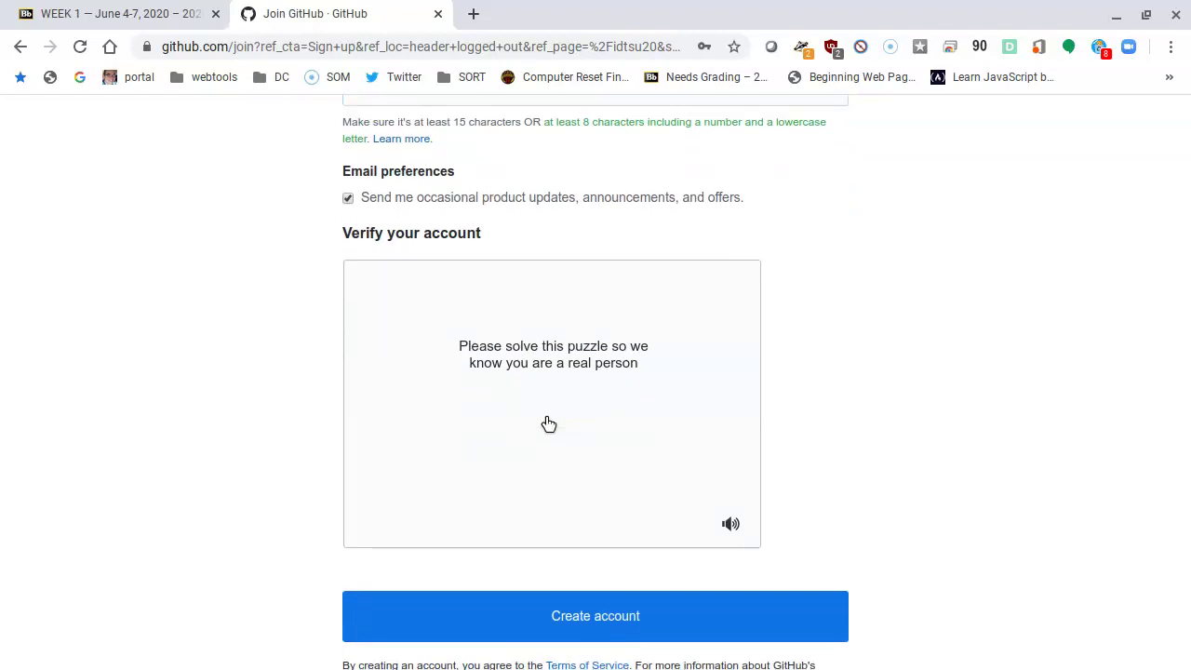
{"action": "left_click", "coordinate": [669, 388]}
{"action": "left_click", "coordinate": [658, 406]}
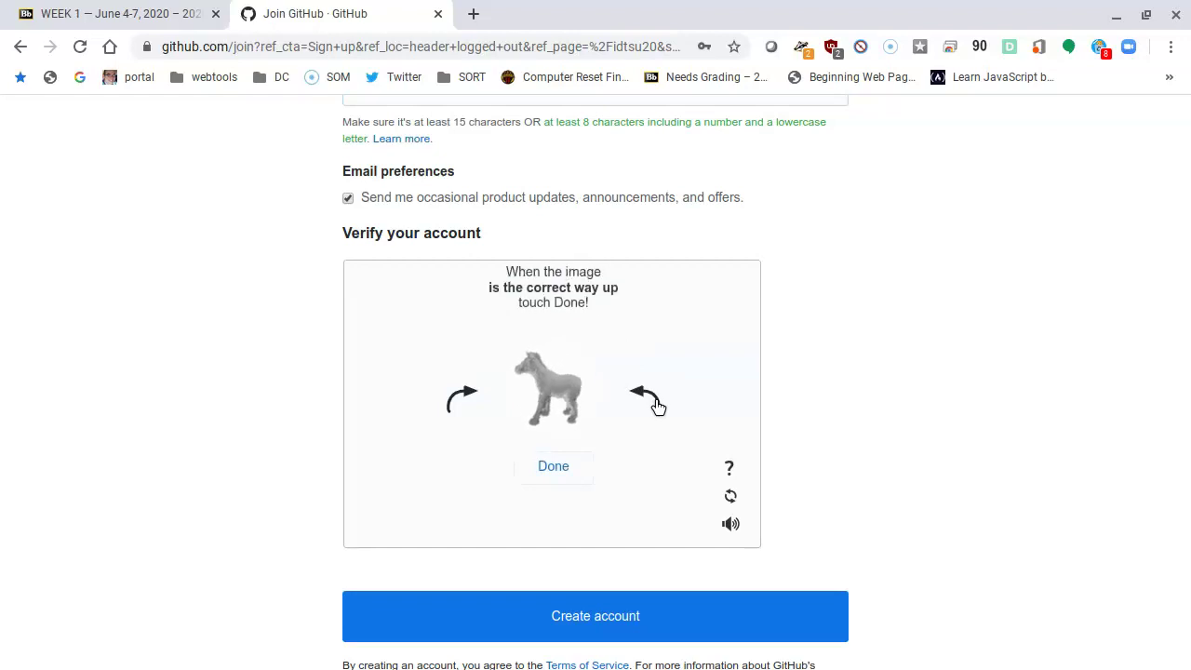
{"action": "left_click", "coordinate": [552, 471]}
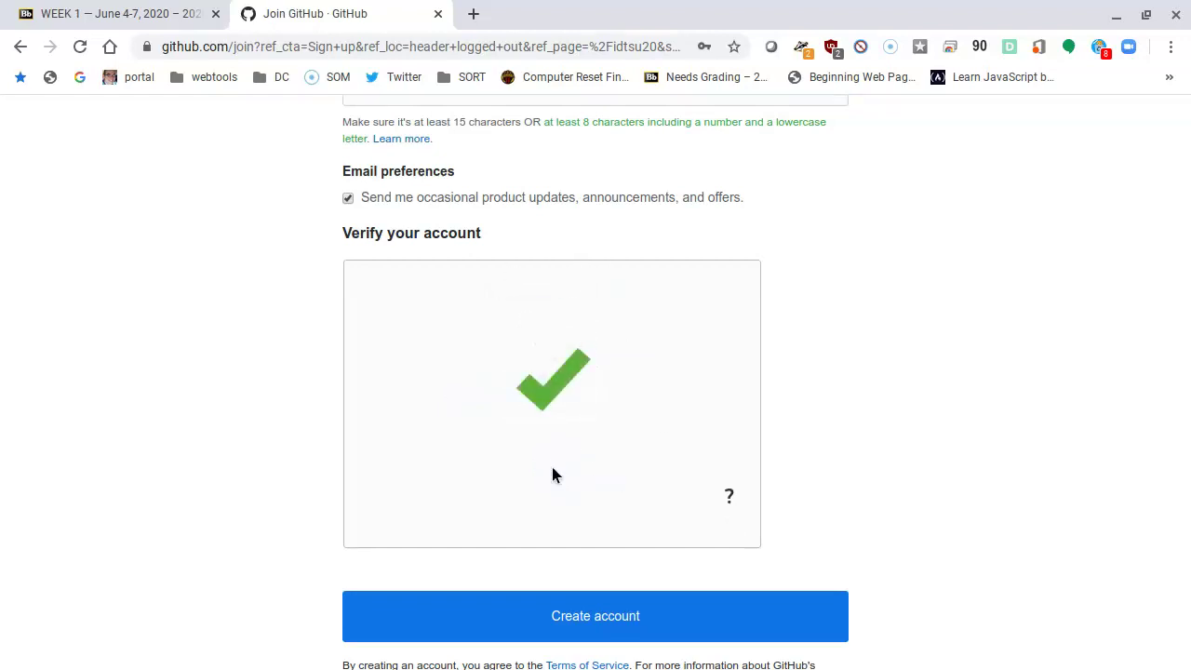
{"action": "scroll", "coordinate": [536, 490], "scroll_direction": "down", "scroll_amount": 3}
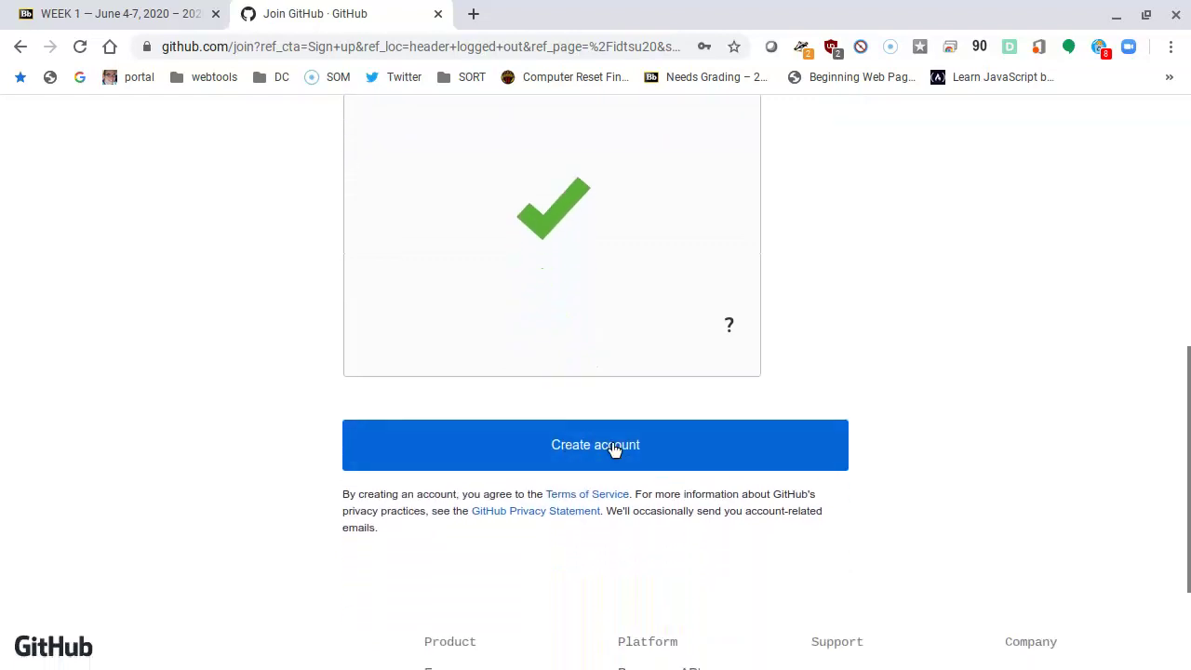
Step: Create the GitHub account and save its password in Chrome
{"action": "scroll", "coordinate": [612, 441], "scroll_direction": "down", "scroll_amount": 1}
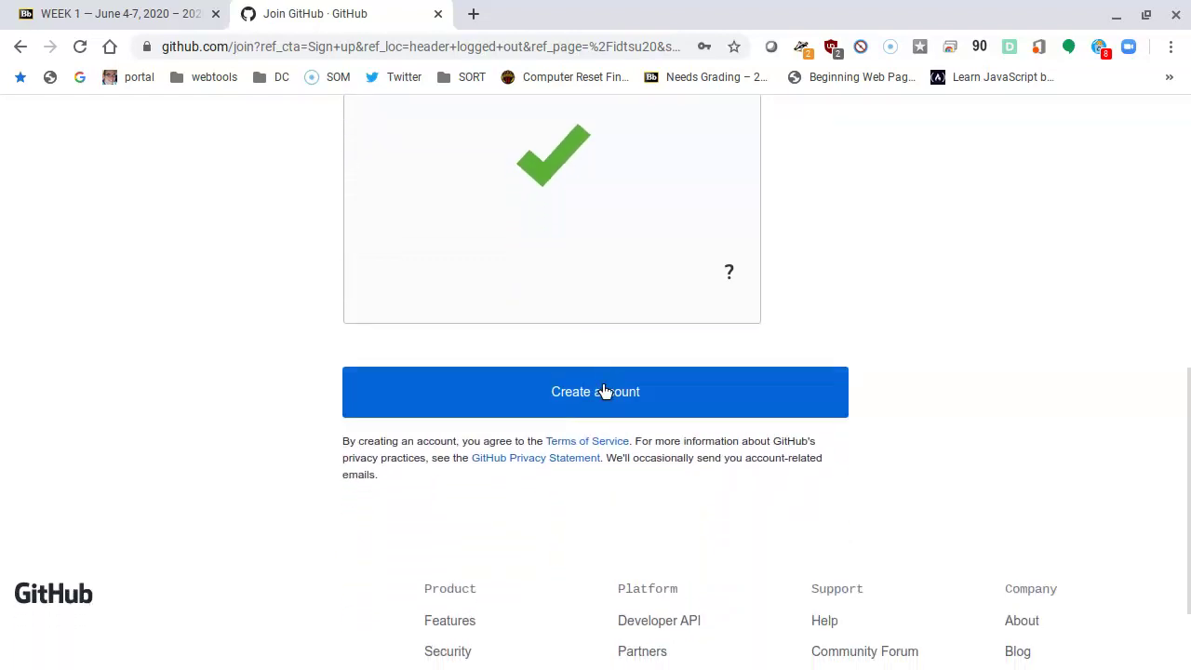
{"action": "left_click", "coordinate": [605, 391]}
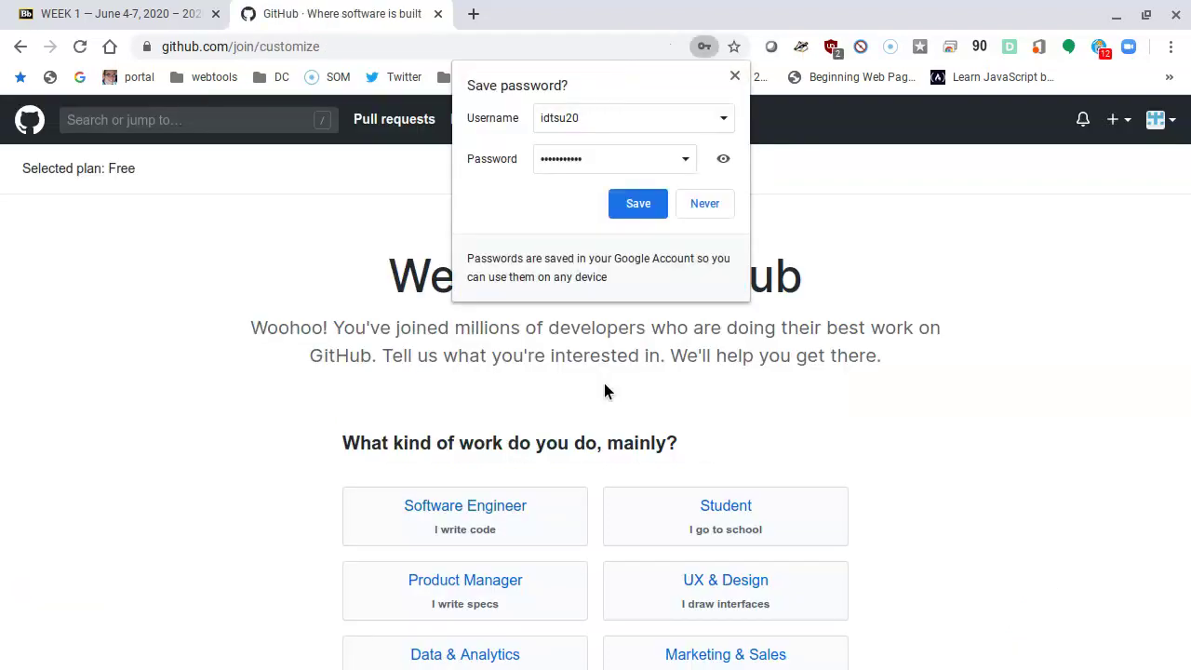
{"action": "left_click", "coordinate": [638, 203]}
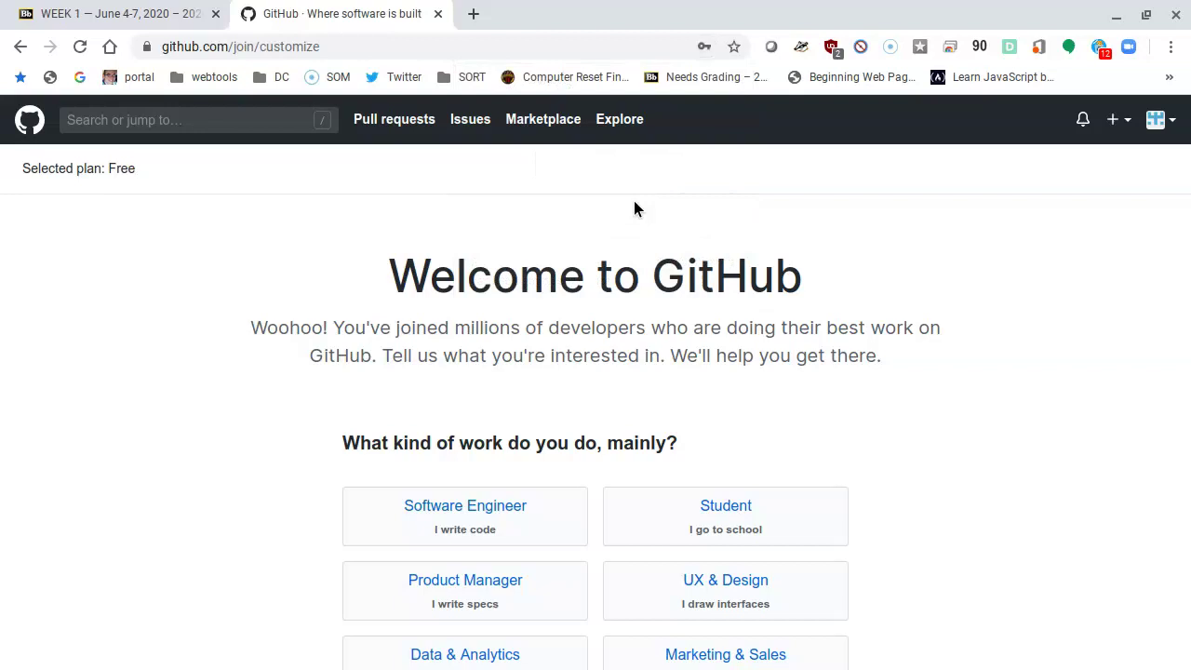
Step: Select Teacher as the main kind of work in the survey
{"action": "scroll", "coordinate": [506, 312], "scroll_direction": "down", "scroll_amount": 2}
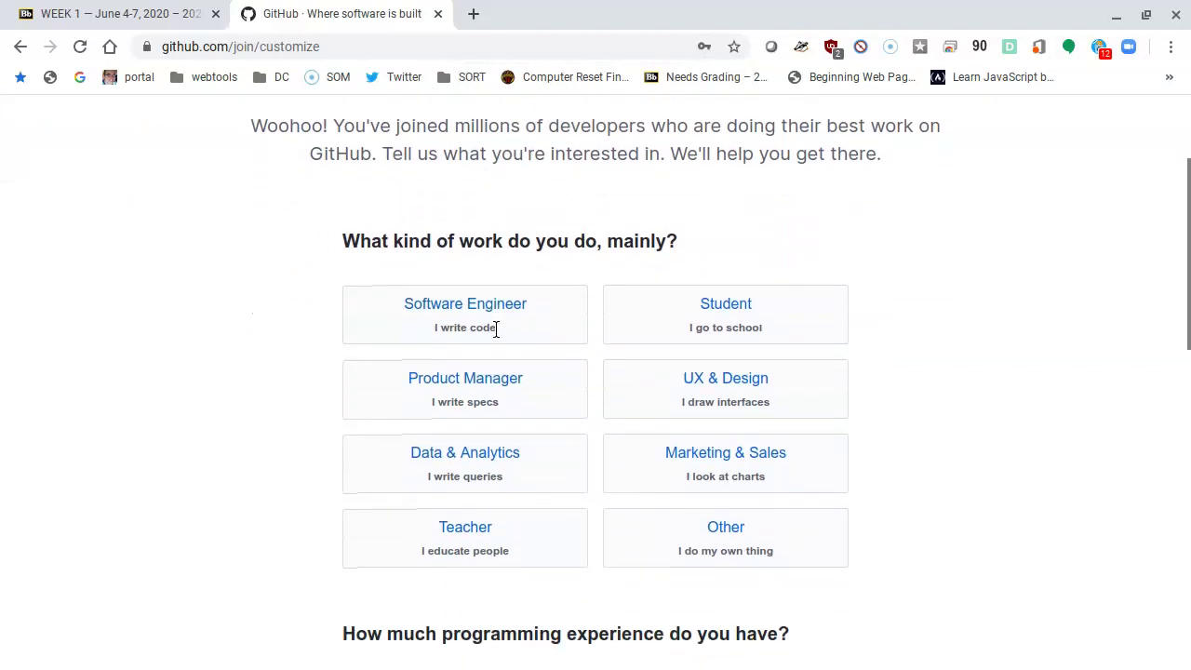
{"action": "scroll", "coordinate": [494, 325], "scroll_direction": "down", "scroll_amount": 1}
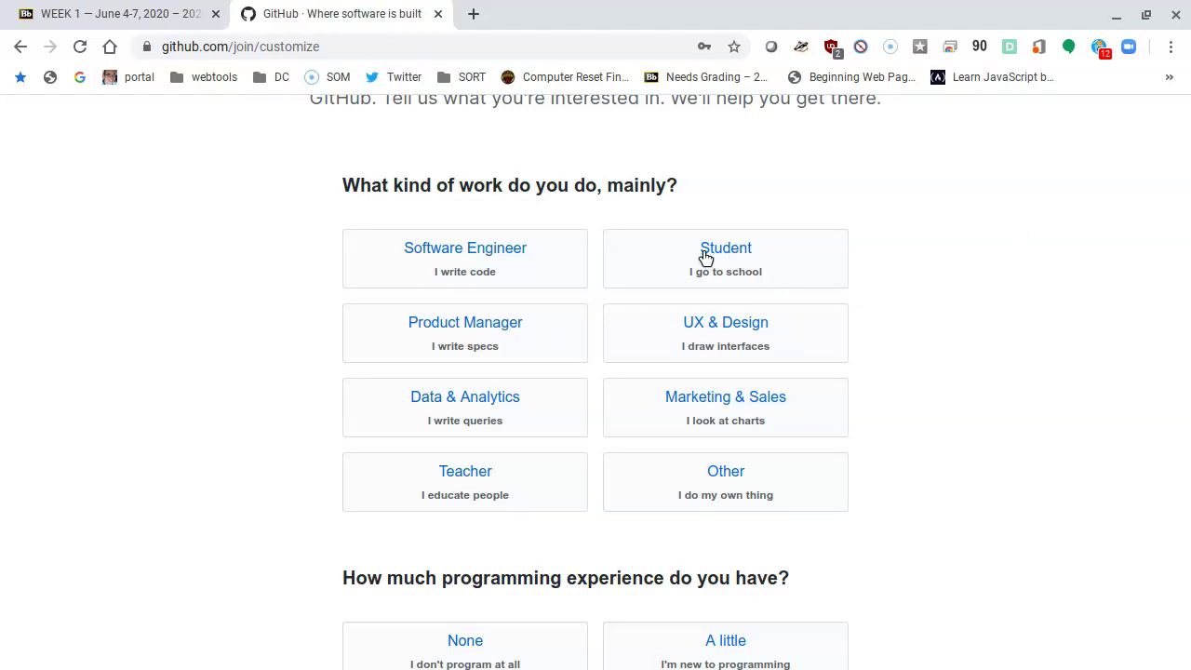
{"action": "left_click", "coordinate": [466, 500]}
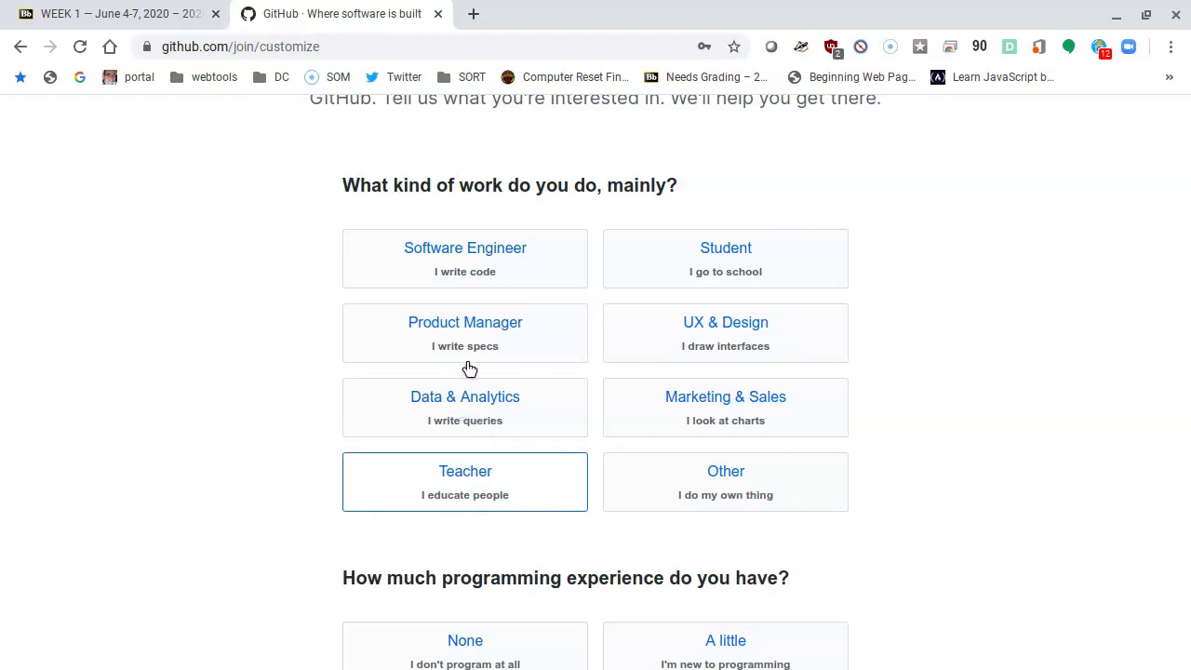
{"action": "left_click", "coordinate": [473, 248]}
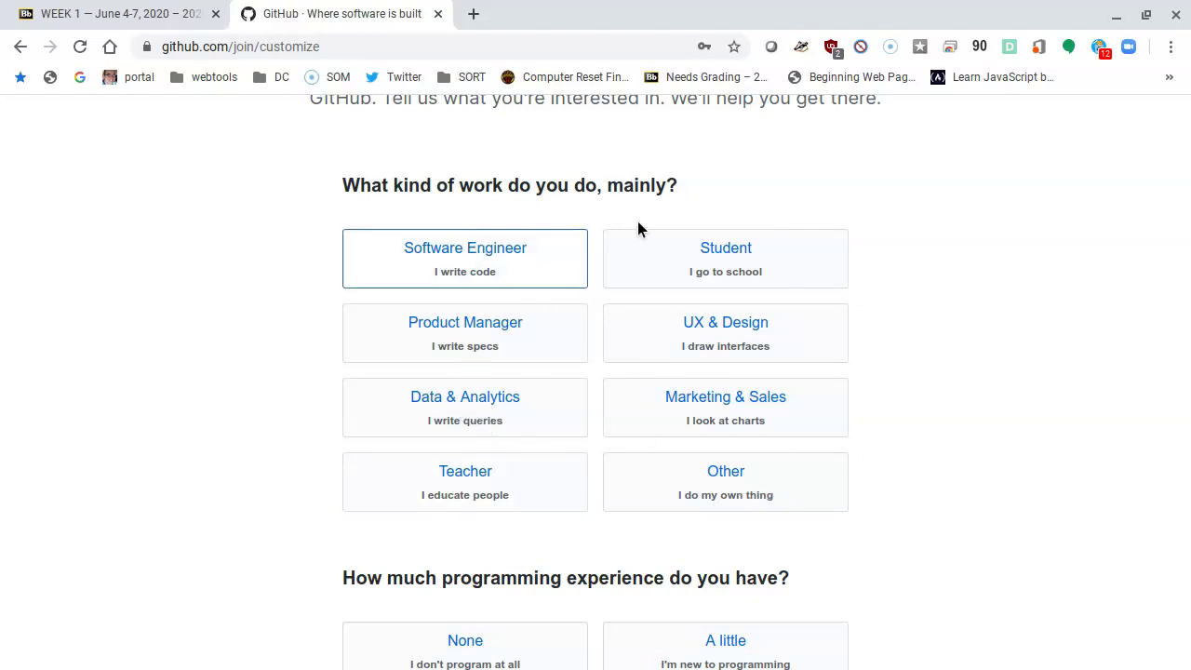
{"action": "left_click", "coordinate": [482, 494]}
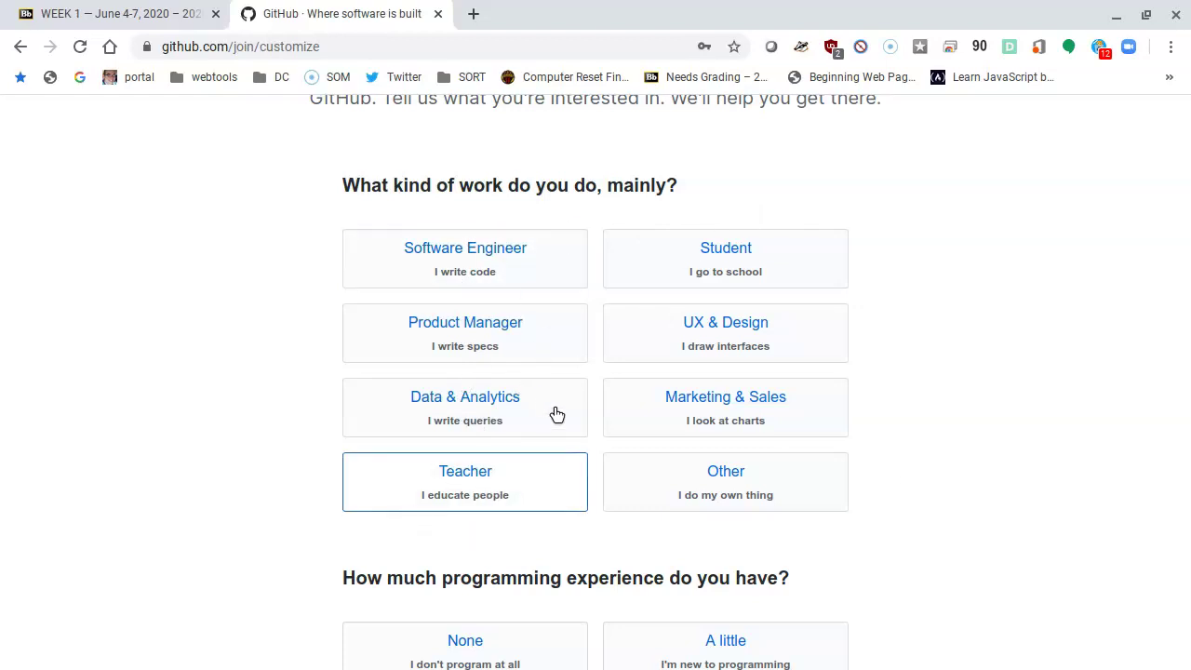
Step: Set programming experience to A moderate amount
{"action": "scroll", "coordinate": [545, 423], "scroll_direction": "down", "scroll_amount": 3}
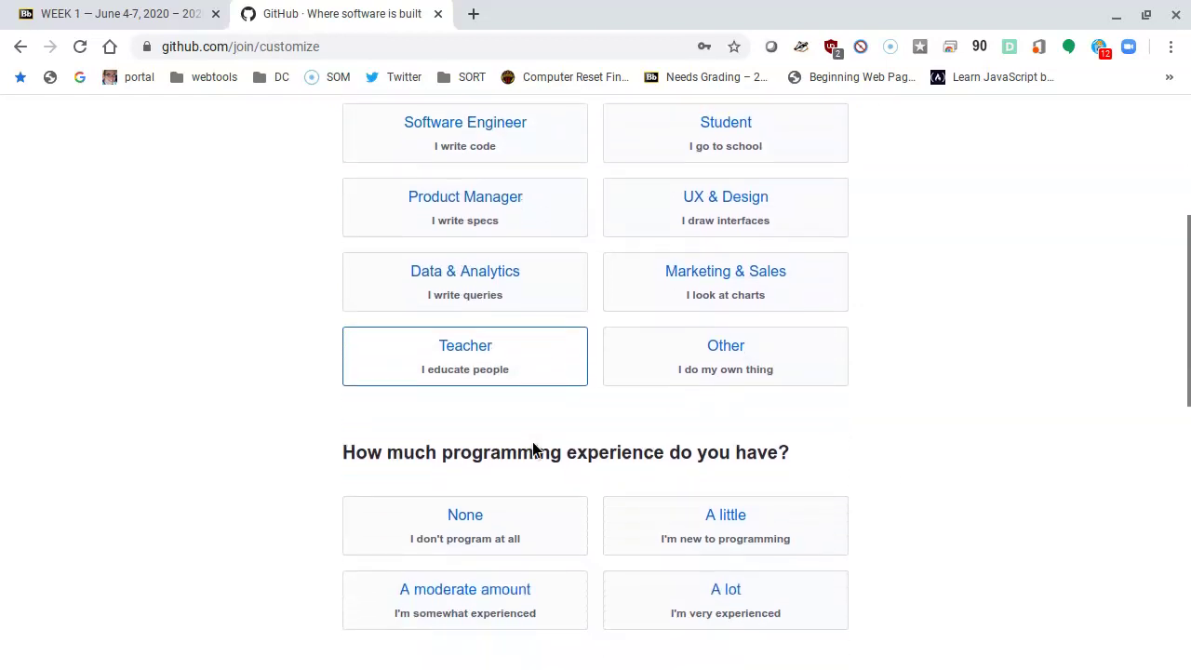
{"action": "scroll", "coordinate": [520, 448], "scroll_direction": "down", "scroll_amount": 2}
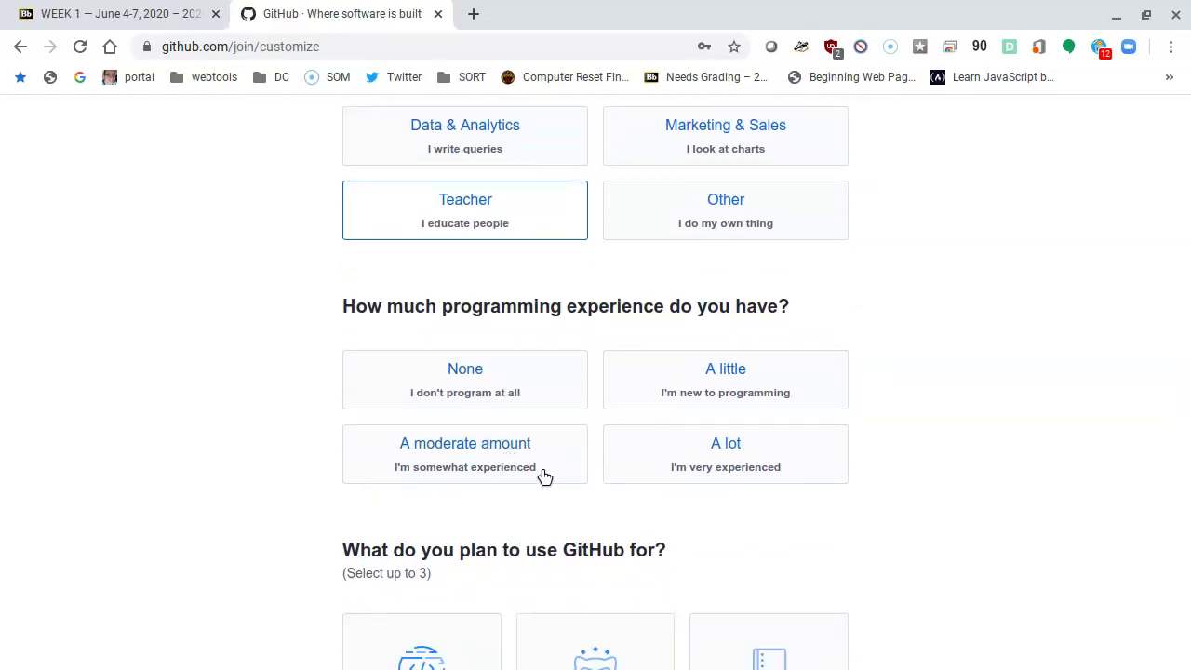
{"action": "left_click", "coordinate": [477, 464]}
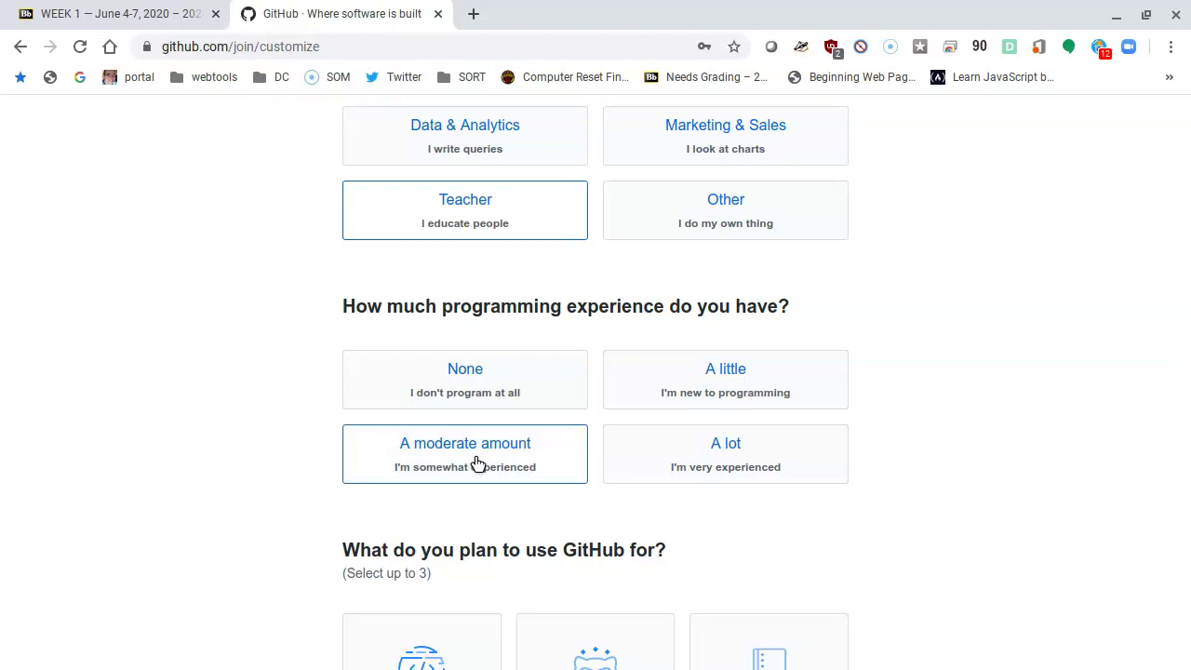
Step: Mark Learn to code, Create a website with GitHub Pages, and Host a project as planned uses
{"action": "scroll", "coordinate": [968, 410], "scroll_direction": "down", "scroll_amount": 1}
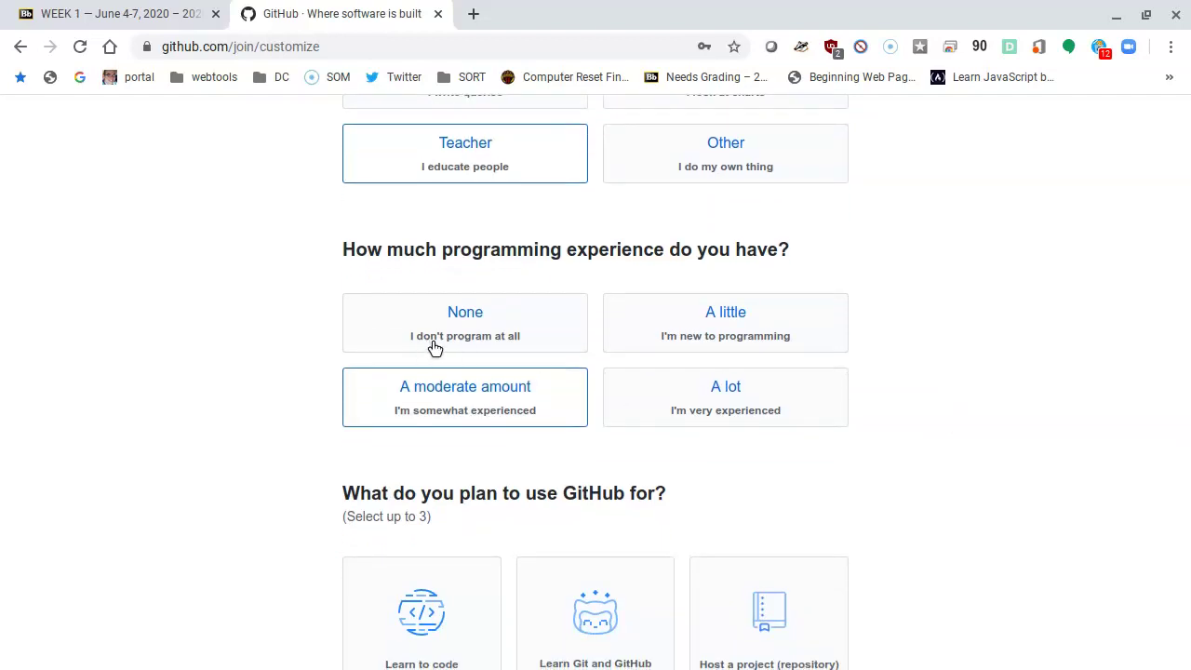
{"action": "scroll", "coordinate": [863, 311], "scroll_direction": "down", "scroll_amount": 1}
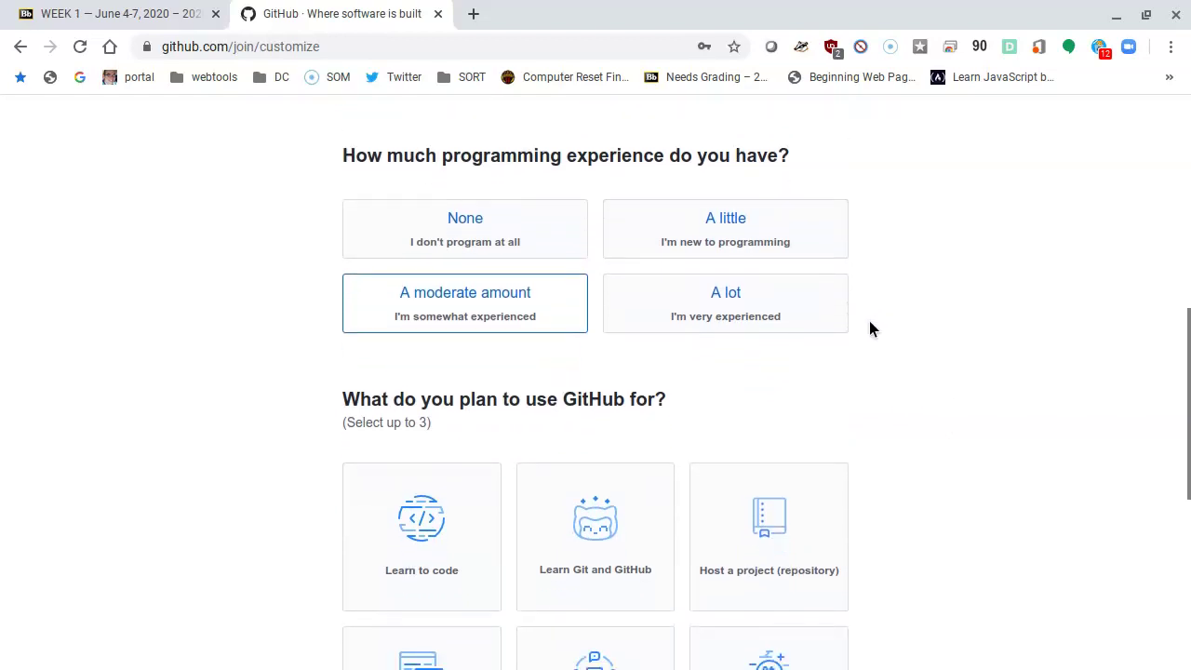
{"action": "scroll", "coordinate": [872, 328], "scroll_direction": "down", "scroll_amount": 1}
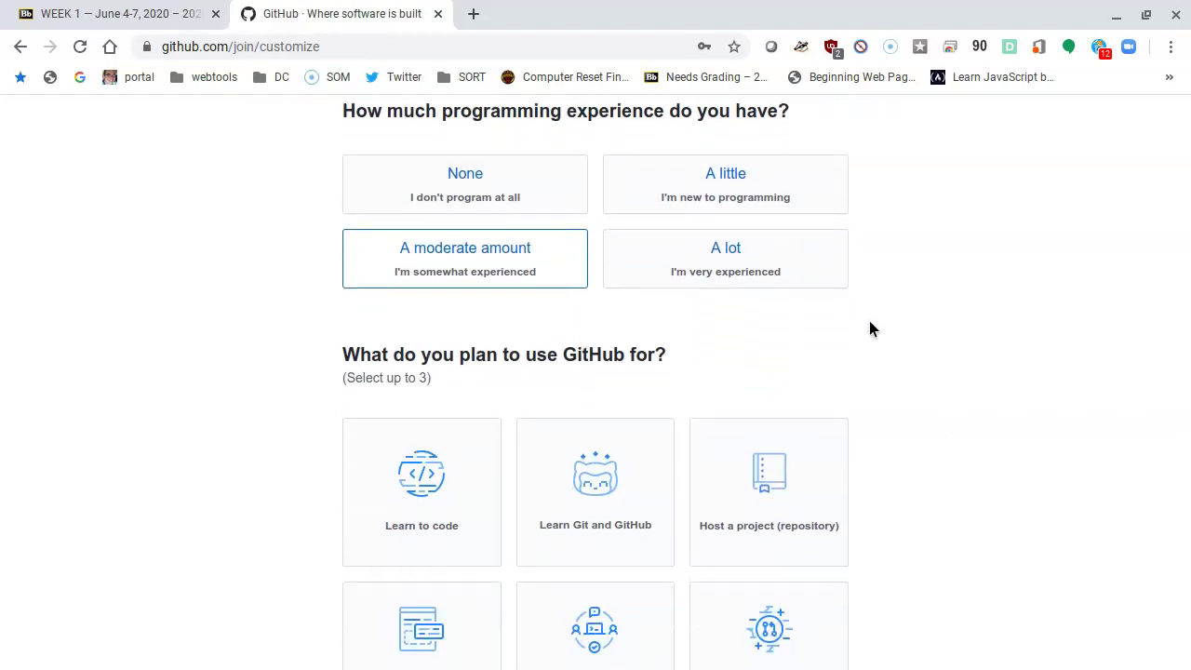
{"action": "scroll", "coordinate": [870, 328], "scroll_direction": "down", "scroll_amount": 1}
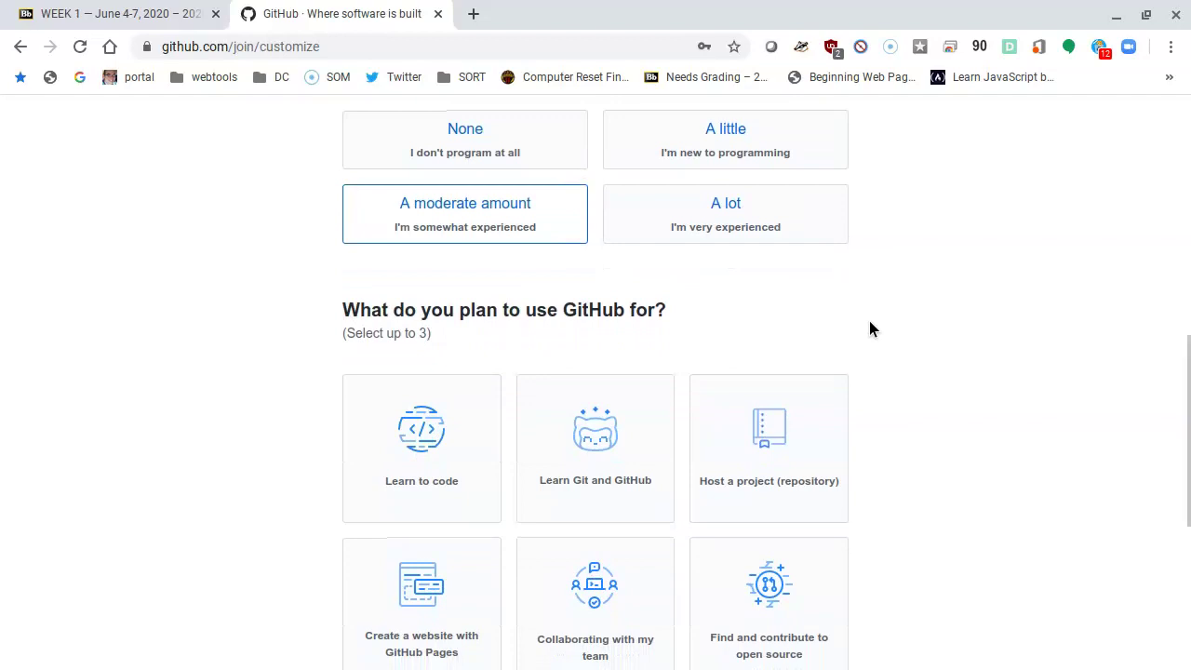
{"action": "scroll", "coordinate": [872, 328], "scroll_direction": "down", "scroll_amount": 1}
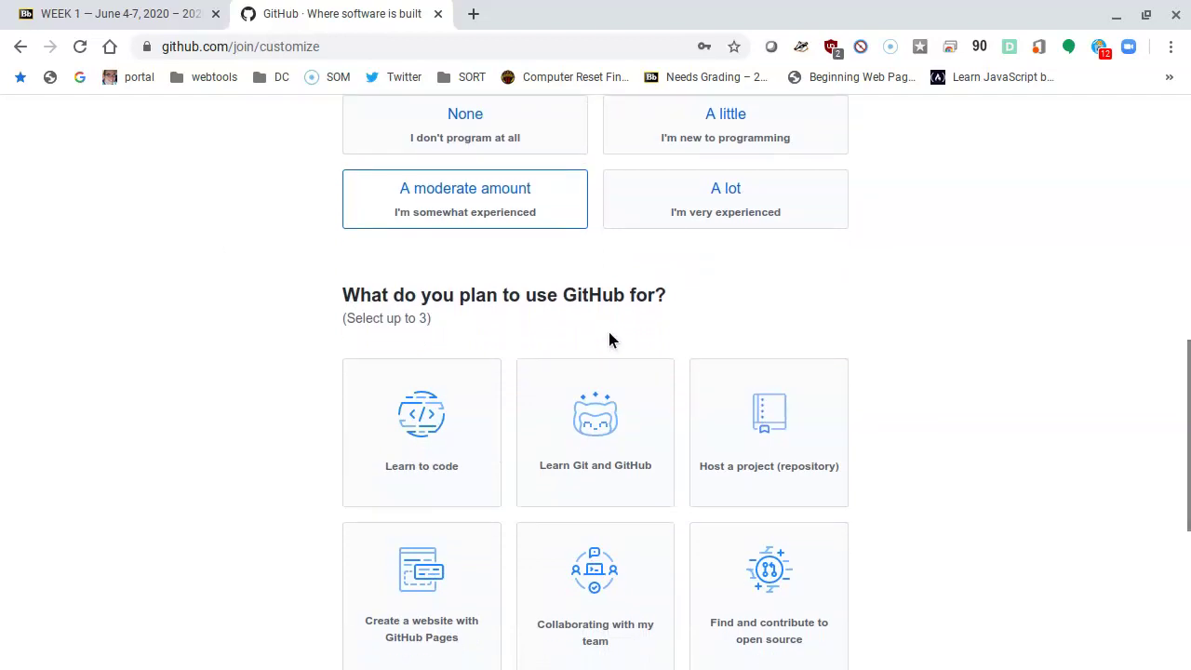
{"action": "scroll", "coordinate": [710, 323], "scroll_direction": "down", "scroll_amount": 1}
{"action": "scroll", "coordinate": [709, 323], "scroll_direction": "down", "scroll_amount": 1}
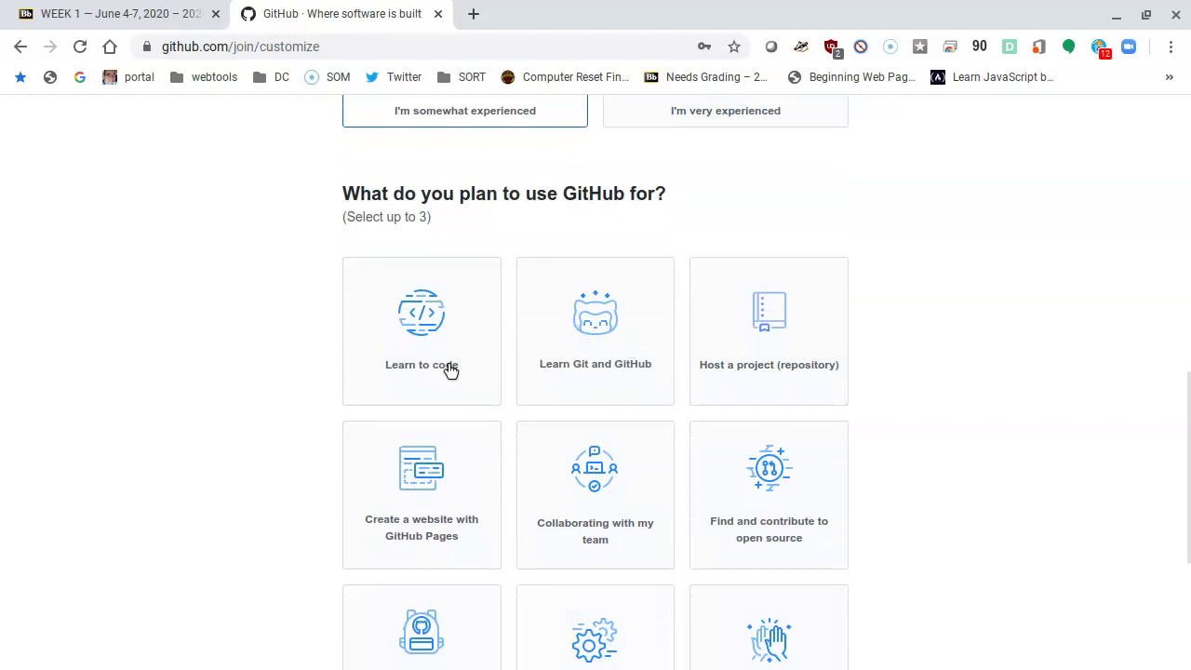
{"action": "left_click", "coordinate": [409, 379]}
{"action": "scroll", "coordinate": [857, 364], "scroll_direction": "down", "scroll_amount": 2}
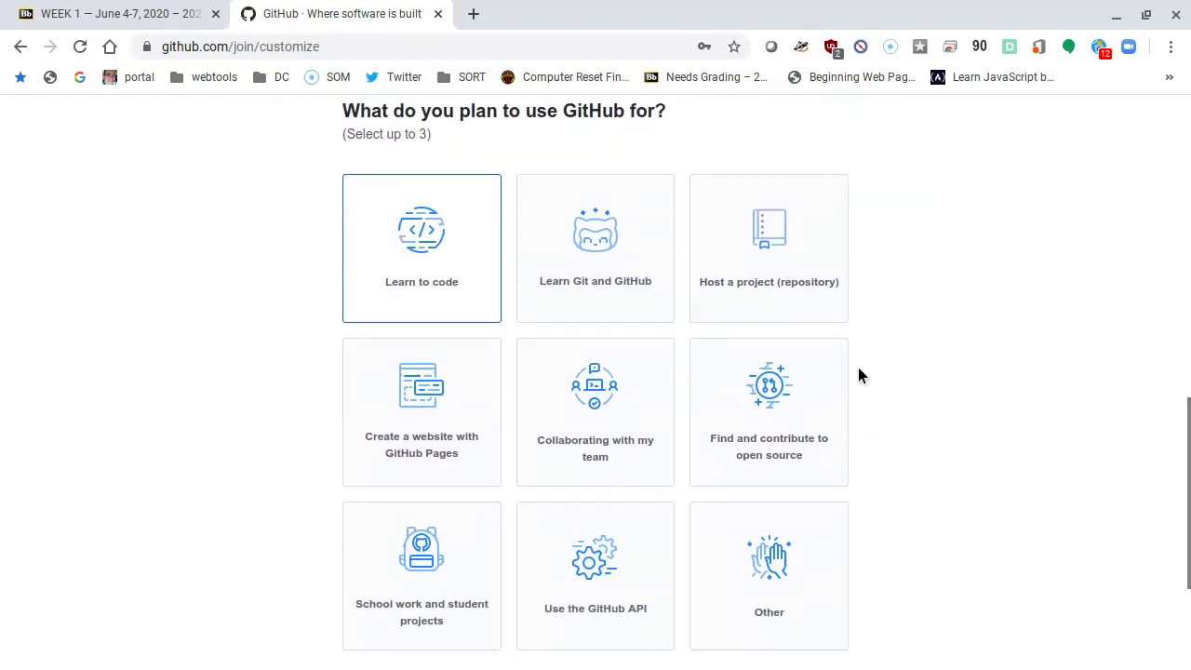
{"action": "scroll", "coordinate": [857, 375], "scroll_direction": "down", "scroll_amount": 1}
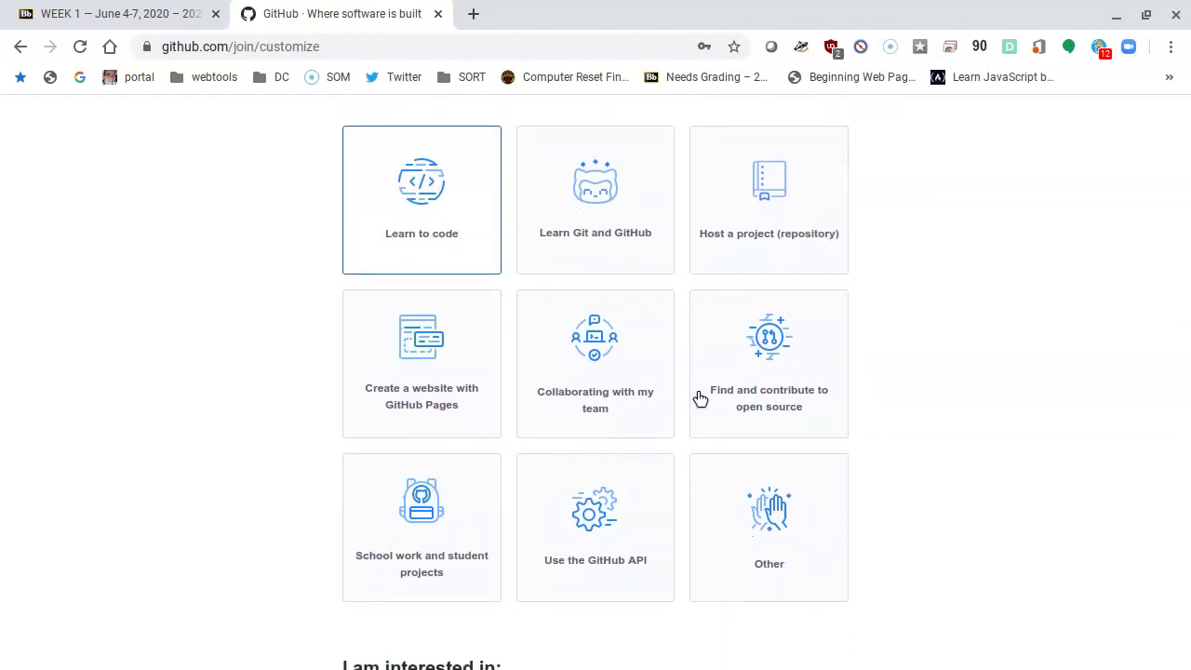
{"action": "left_click", "coordinate": [425, 439]}
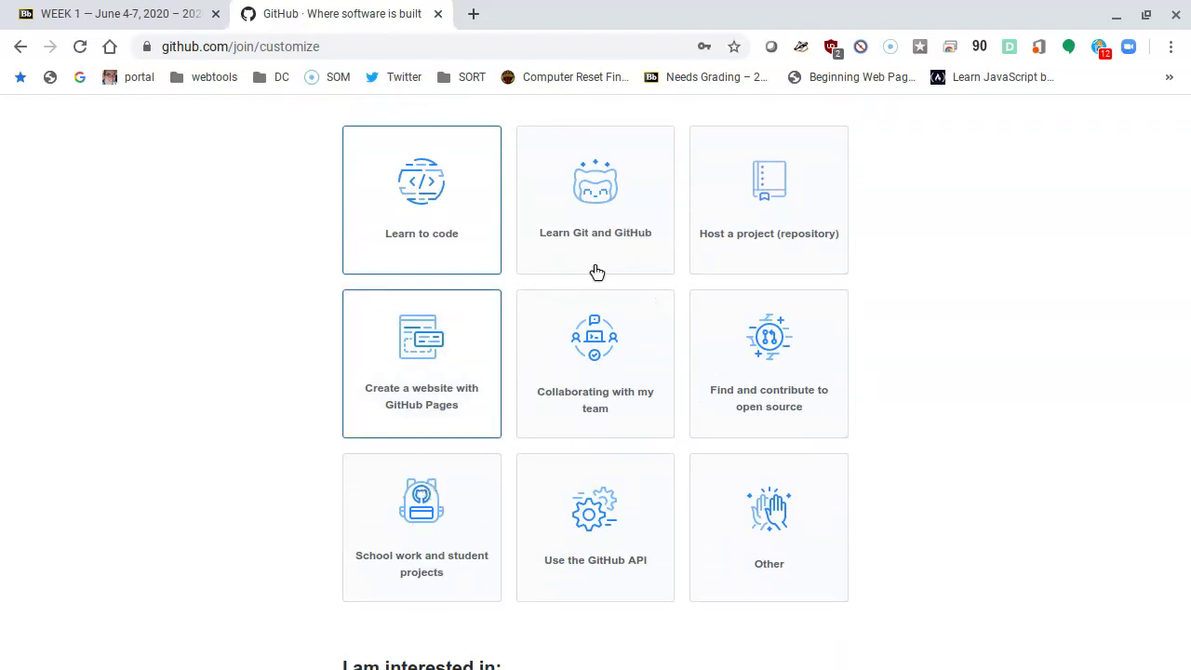
{"action": "left_click", "coordinate": [636, 200]}
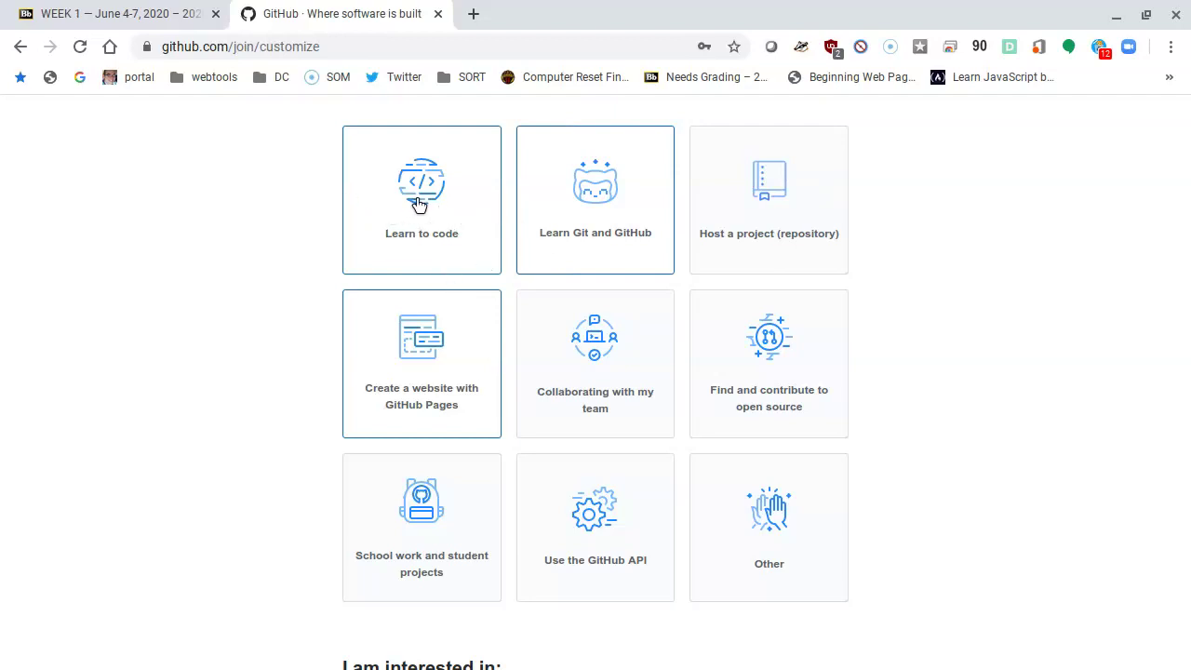
{"action": "left_click", "coordinate": [622, 227]}
{"action": "left_click", "coordinate": [785, 226]}
Step: Fill in the interests section and complete the account setup
{"action": "scroll", "coordinate": [476, 392], "scroll_direction": "down", "scroll_amount": 1}
{"action": "scroll", "coordinate": [475, 393], "scroll_direction": "down", "scroll_amount": 3}
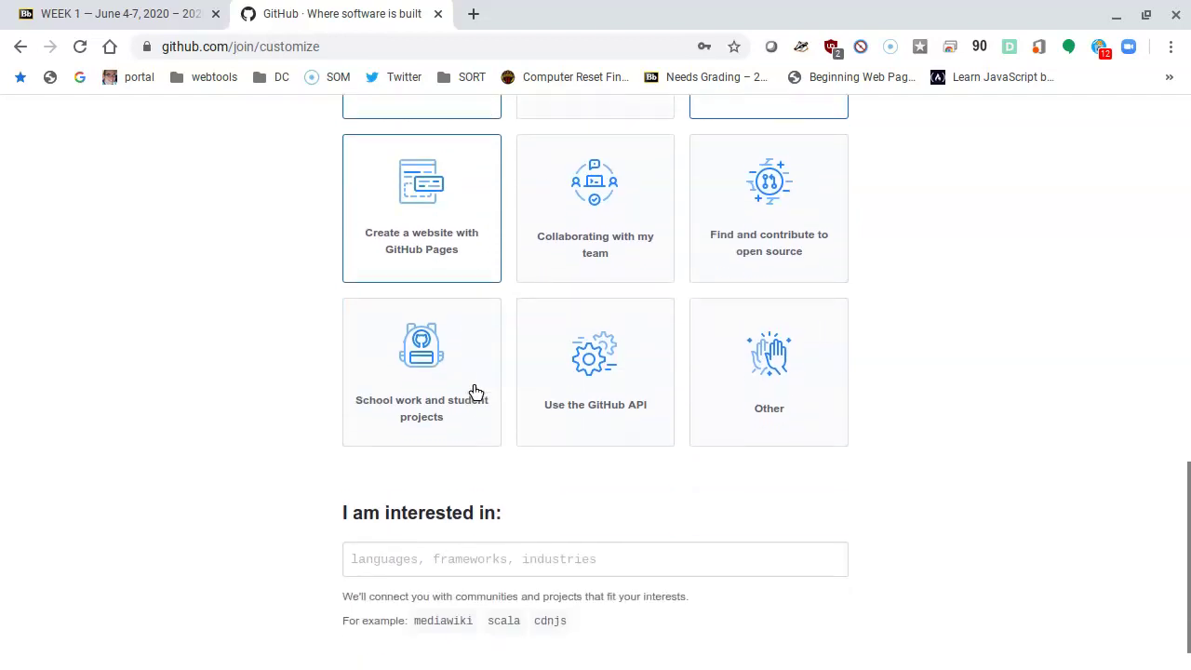
{"action": "left_click", "coordinate": [630, 410]}
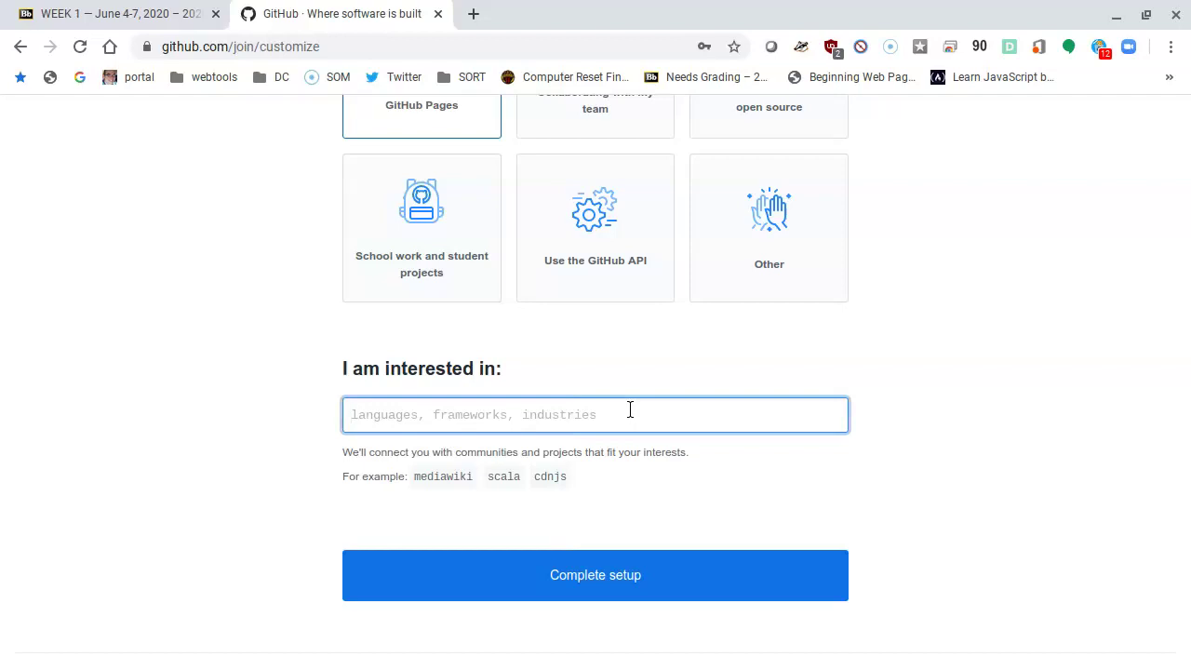
{"action": "scroll", "coordinate": [630, 410], "scroll_direction": "down", "scroll_amount": 1}
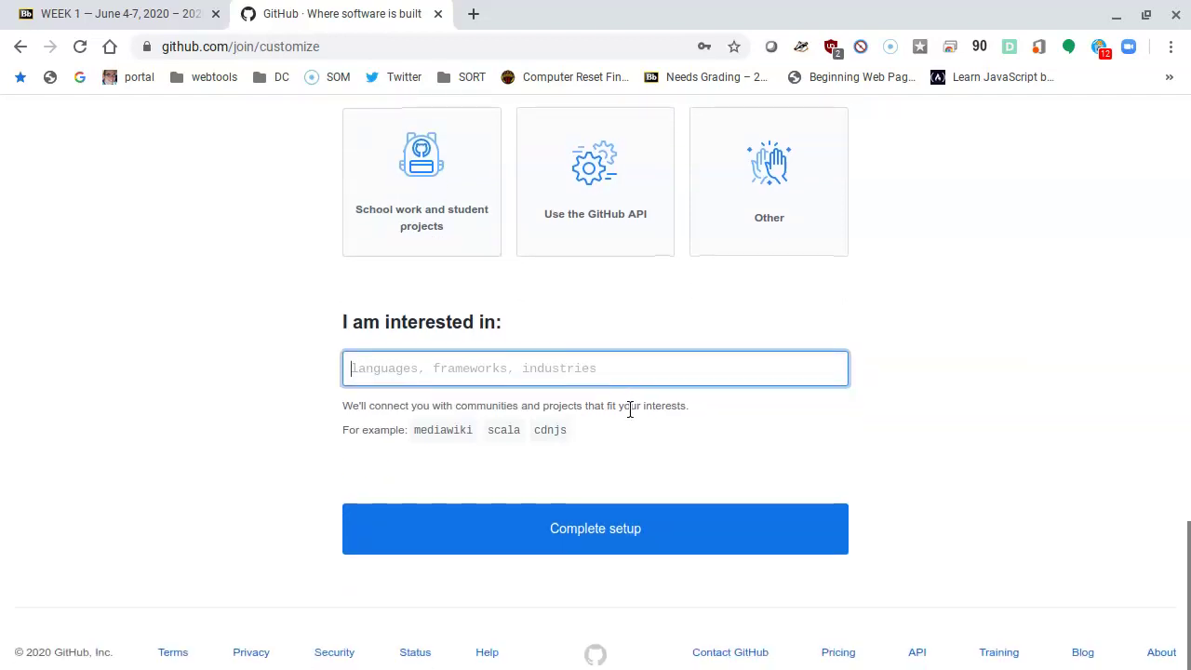
{"action": "left_click", "coordinate": [630, 542]}
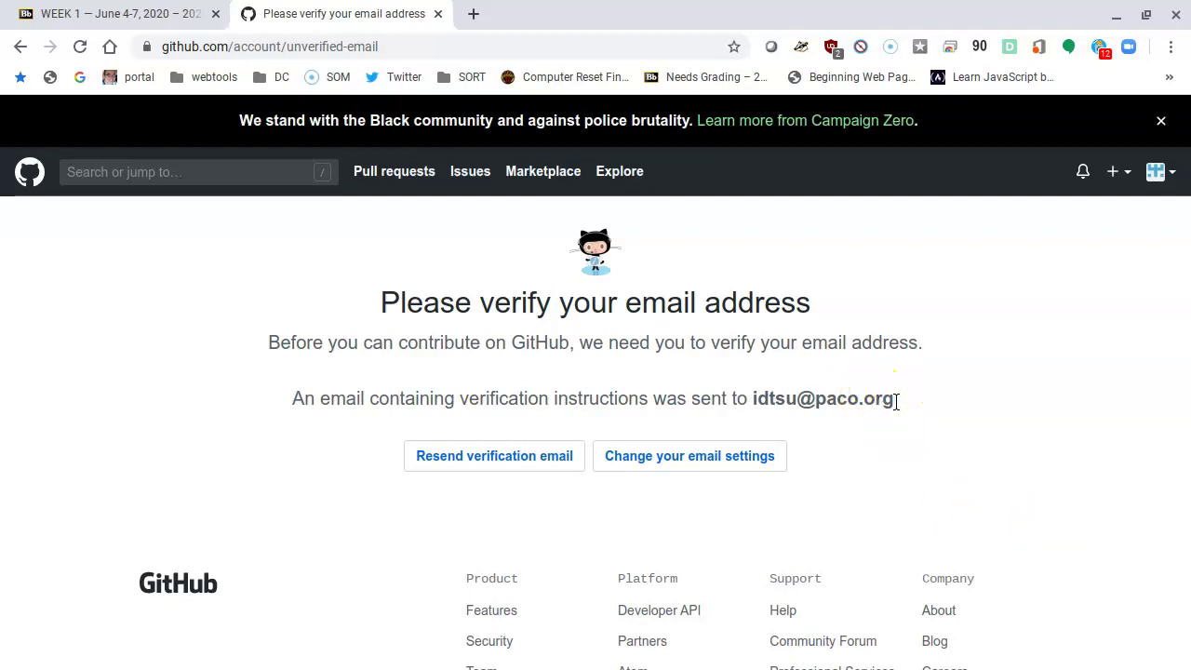
Step: Switch to the other browser window showing the GitHub sign-in page
{"action": "key", "text": "alt+Tab"}
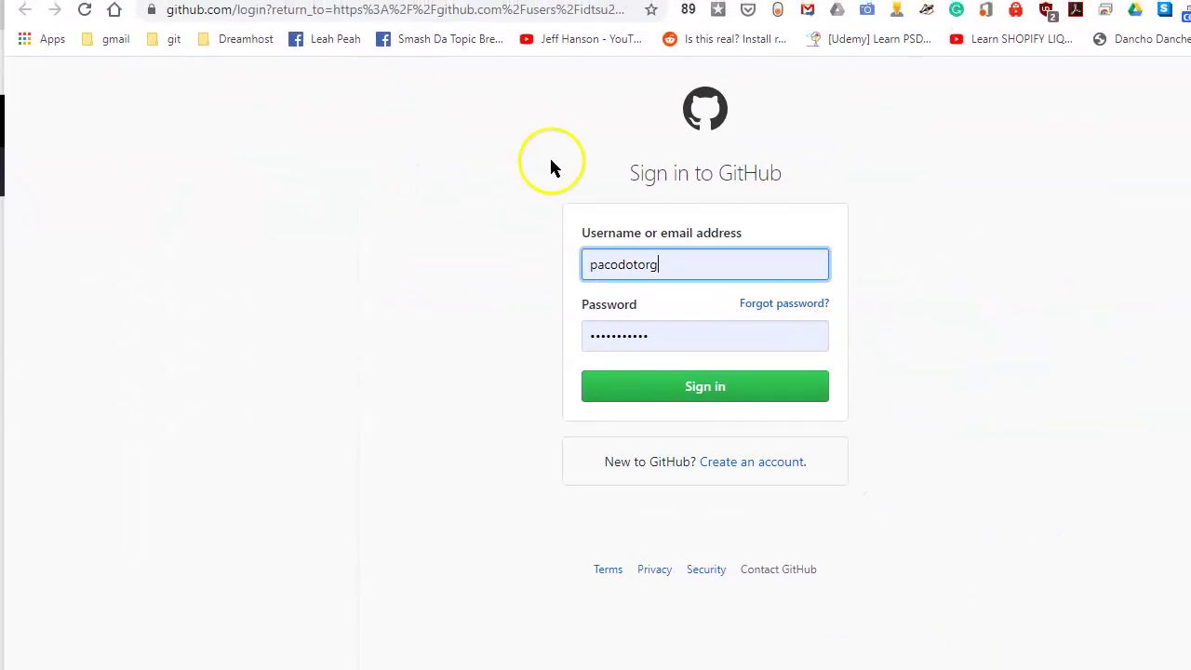
Step: Clear the saved username and password from the GitHub sign-in form
{"action": "double_click", "coordinate": [628, 250]}
{"action": "key", "text": "BackSpace"}
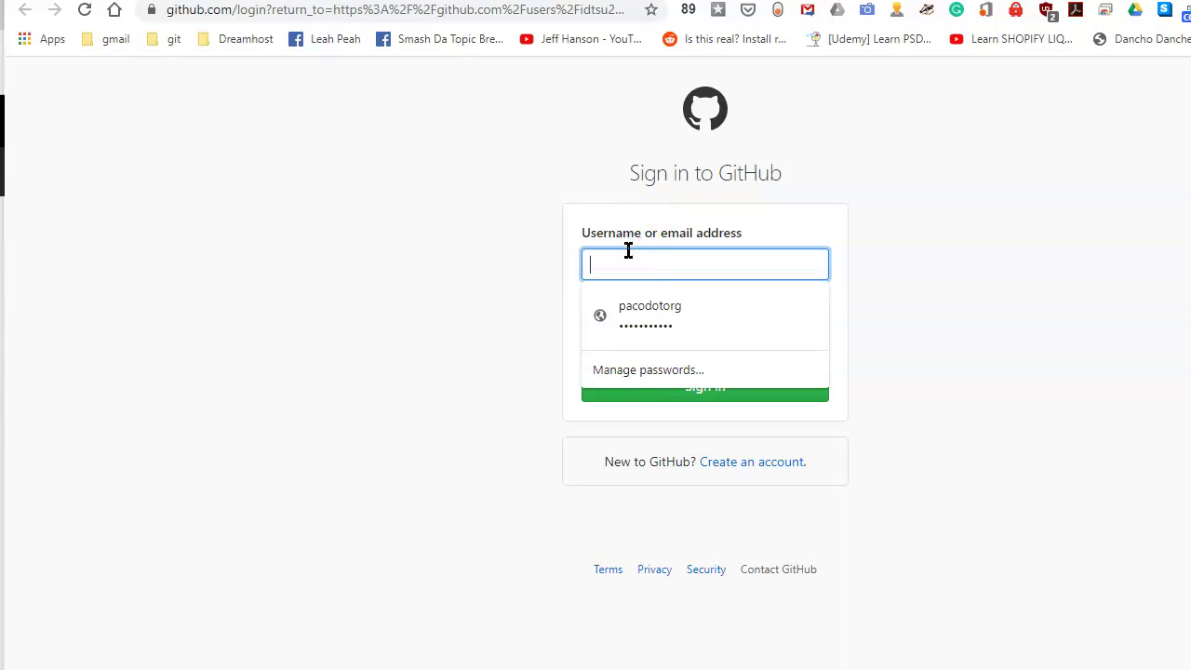
{"action": "key", "text": "Tab"}
{"action": "key", "text": "BackSpace"}
{"action": "left_click", "coordinate": [651, 259]}
Step: Sign in with the new account's username and password, then move that browser window aside
{"action": "type", "text": "idtsu"}
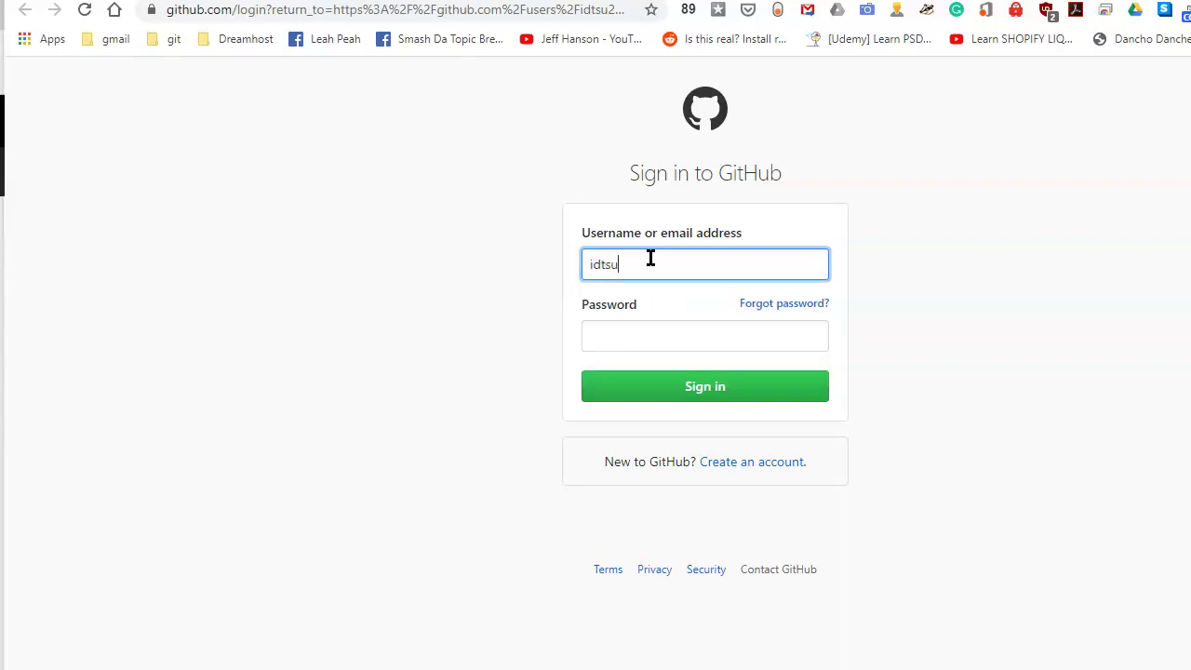
{"action": "type", "text": "20@"}
{"action": "key", "text": "BackSpace"}
{"action": "key", "text": "Tab"}
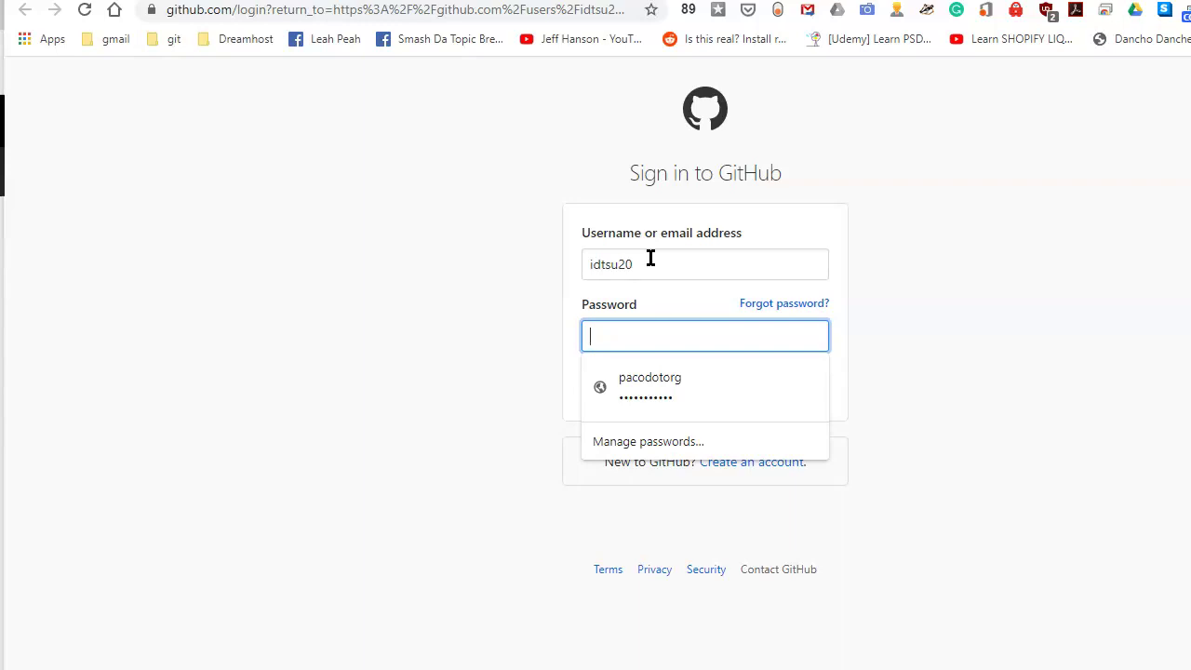
{"action": "type", "text": "•••••••••••"}
{"action": "key", "text": "Return"}
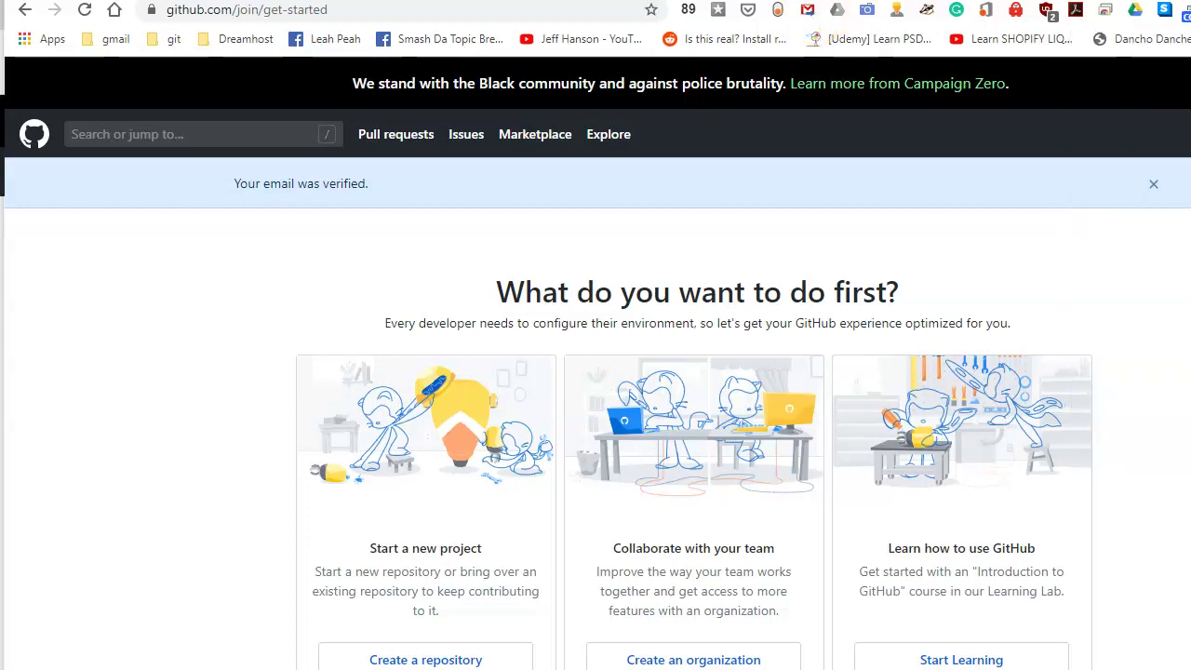
{"action": "left_click_drag", "start_coordinate": [922, 0], "coordinate": [1190, 141]}
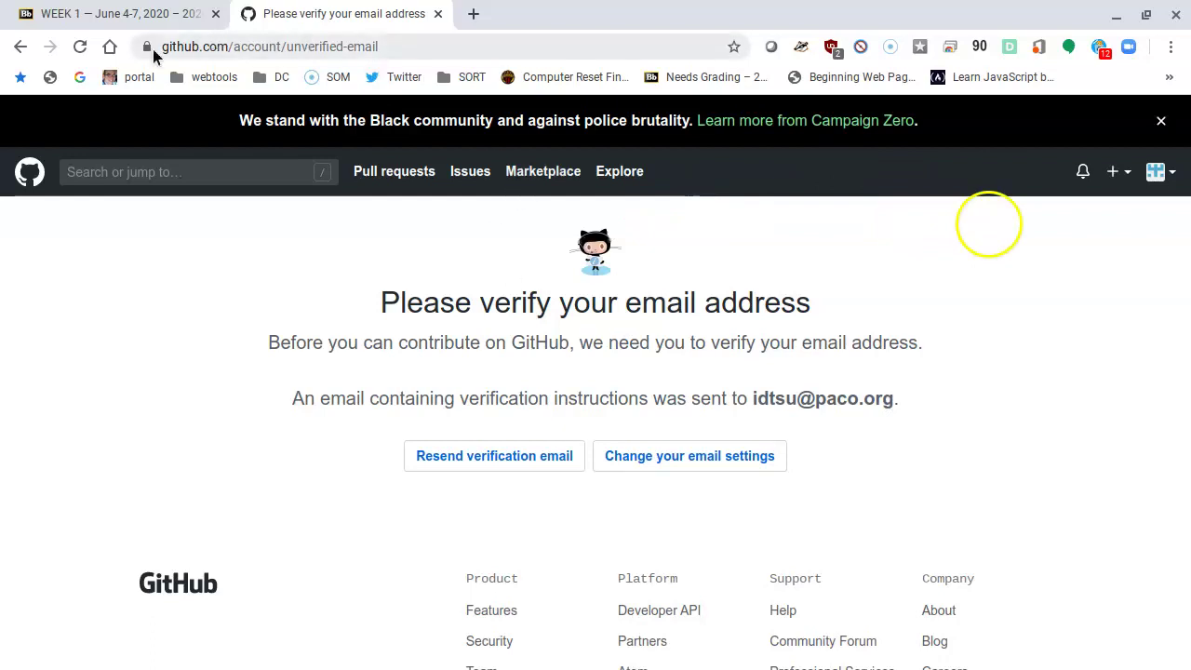
Step: Reload the verification page, then trim its address to github.com to load the home page
{"action": "left_click", "coordinate": [80, 49]}
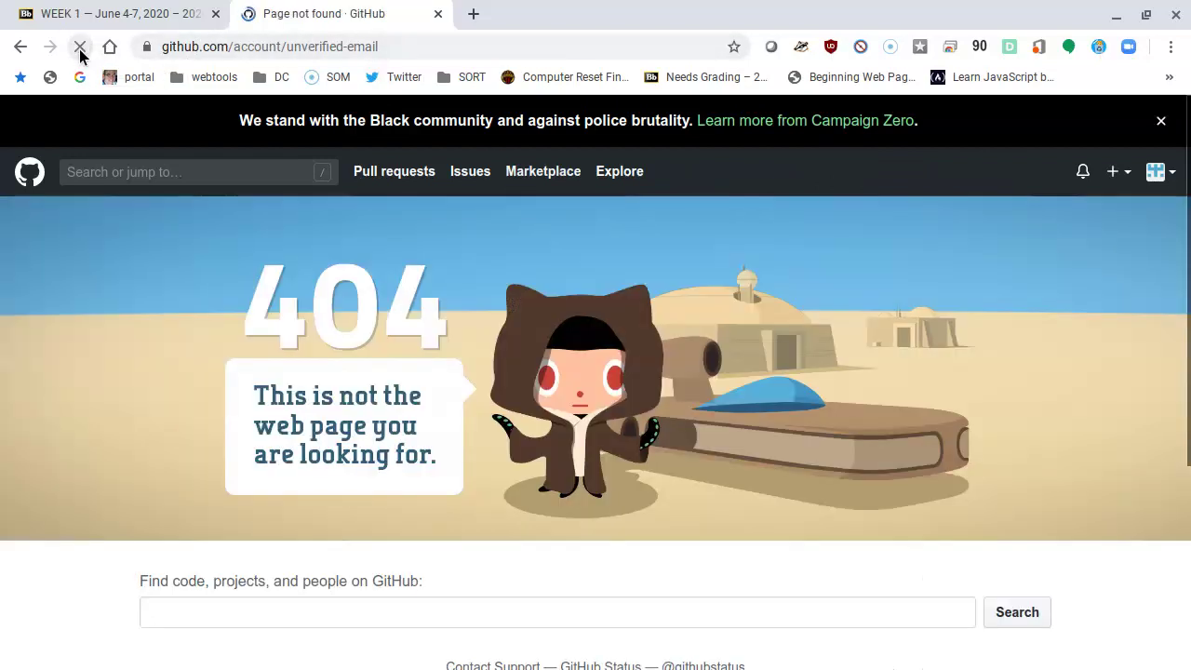
{"action": "left_click", "coordinate": [212, 53]}
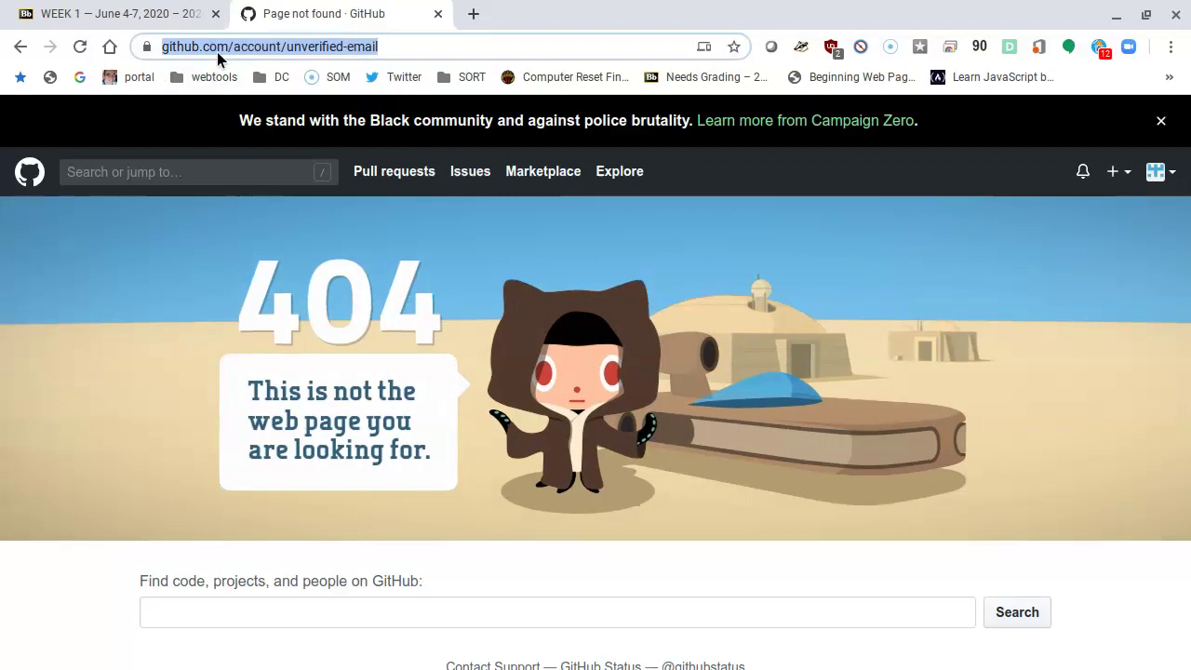
{"action": "left_click", "coordinate": [276, 46]}
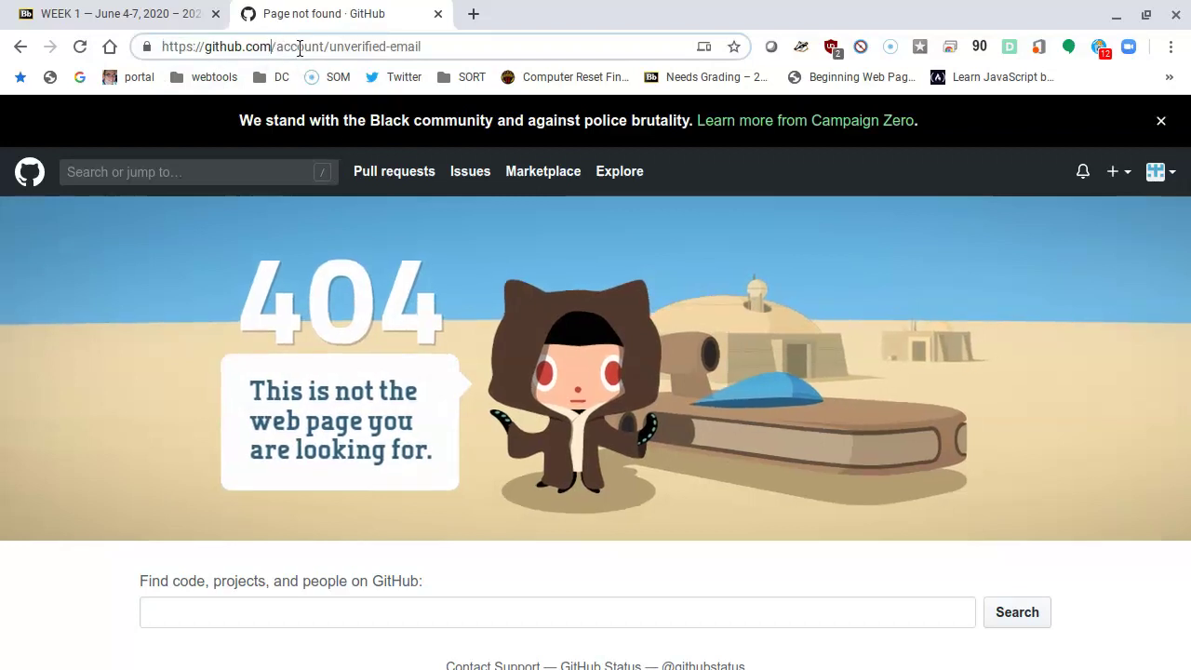
{"action": "left_click_drag", "start_coordinate": [276, 47], "coordinate": [420, 46]}
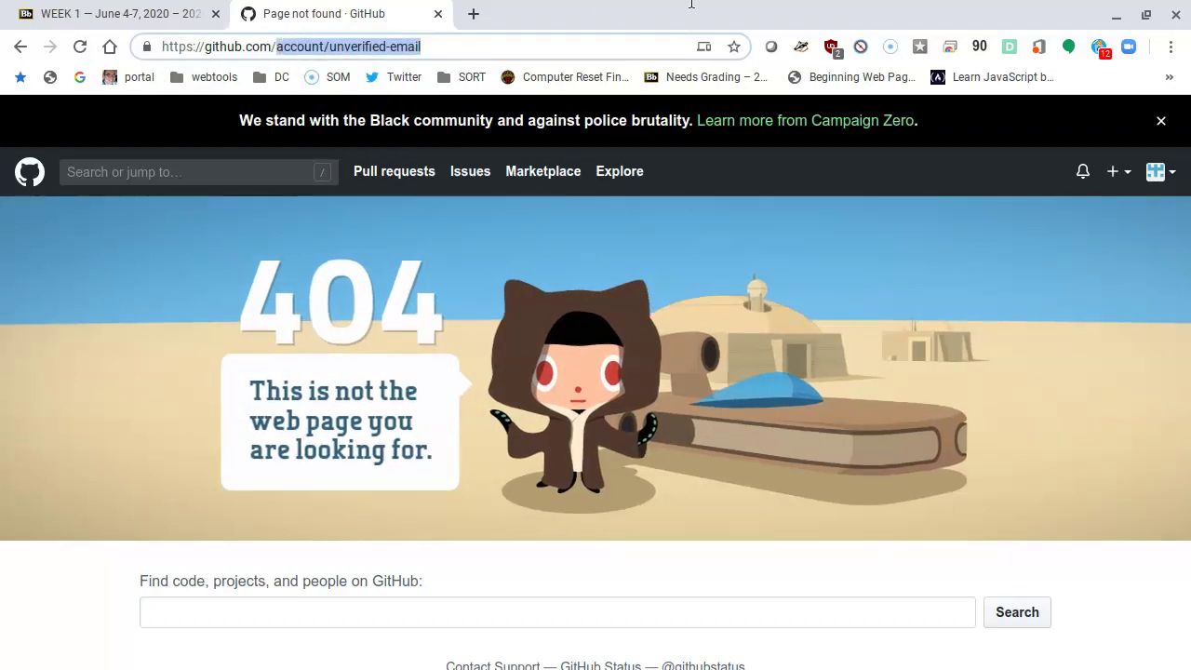
{"action": "key", "text": "BackSpace"}
{"action": "key", "text": "Return"}
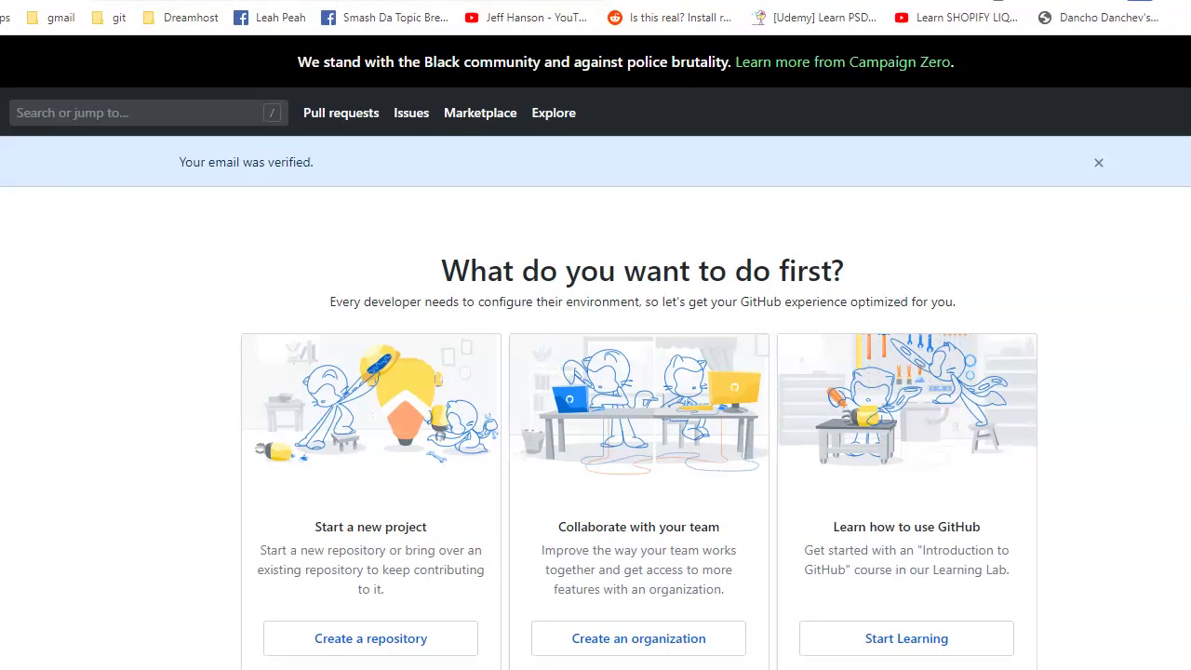
Step: Look over the GitHub dashboard and move the other browser window out of the way
{"action": "scroll", "coordinate": [794, 160], "scroll_direction": "down", "scroll_amount": 2}
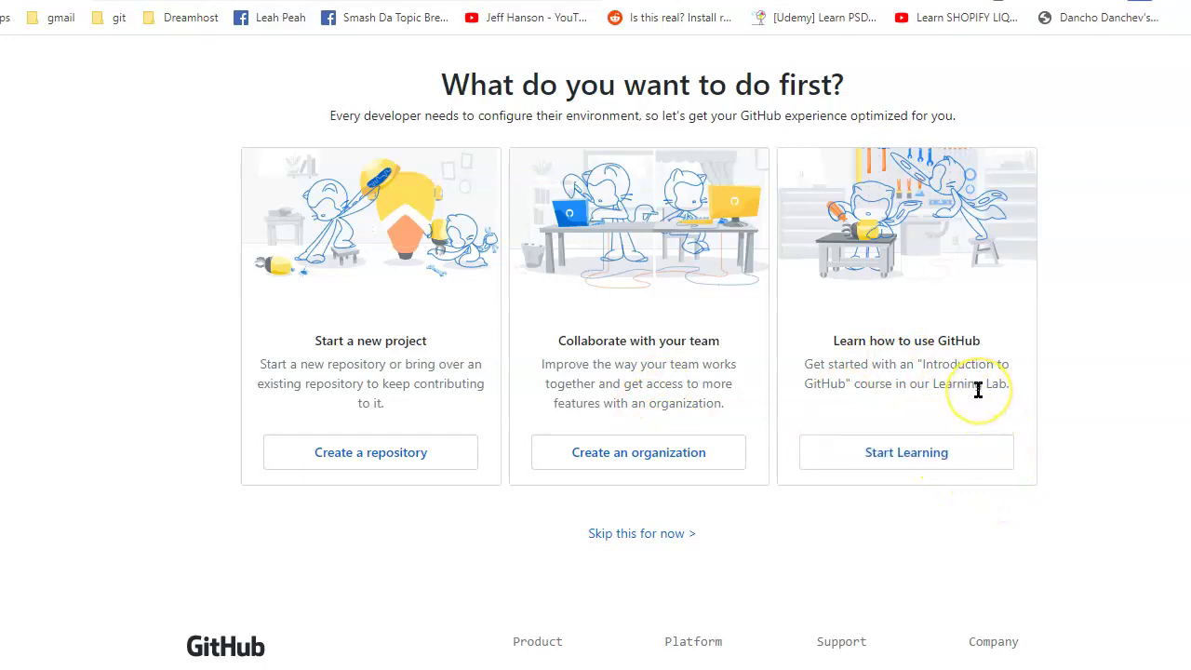
{"action": "scroll", "coordinate": [977, 391], "scroll_direction": "down", "scroll_amount": 2}
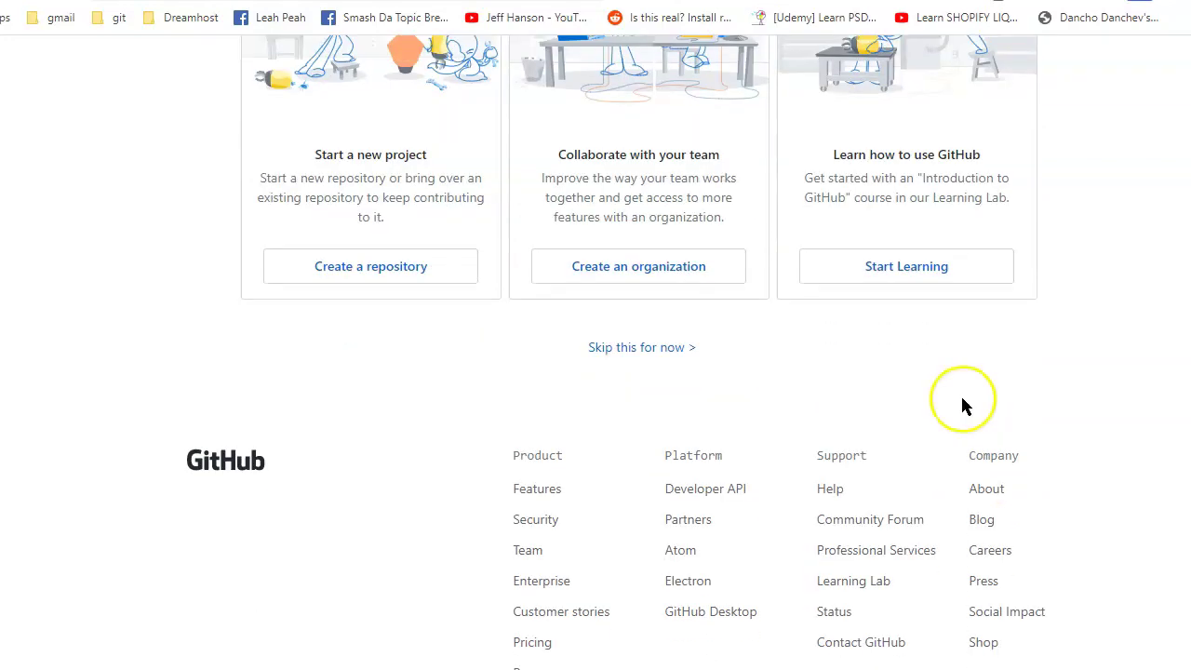
{"action": "scroll", "coordinate": [962, 399], "scroll_direction": "up", "scroll_amount": 2}
{"action": "left_click_drag", "start_coordinate": [923, 0], "coordinate": [1190, 139]}
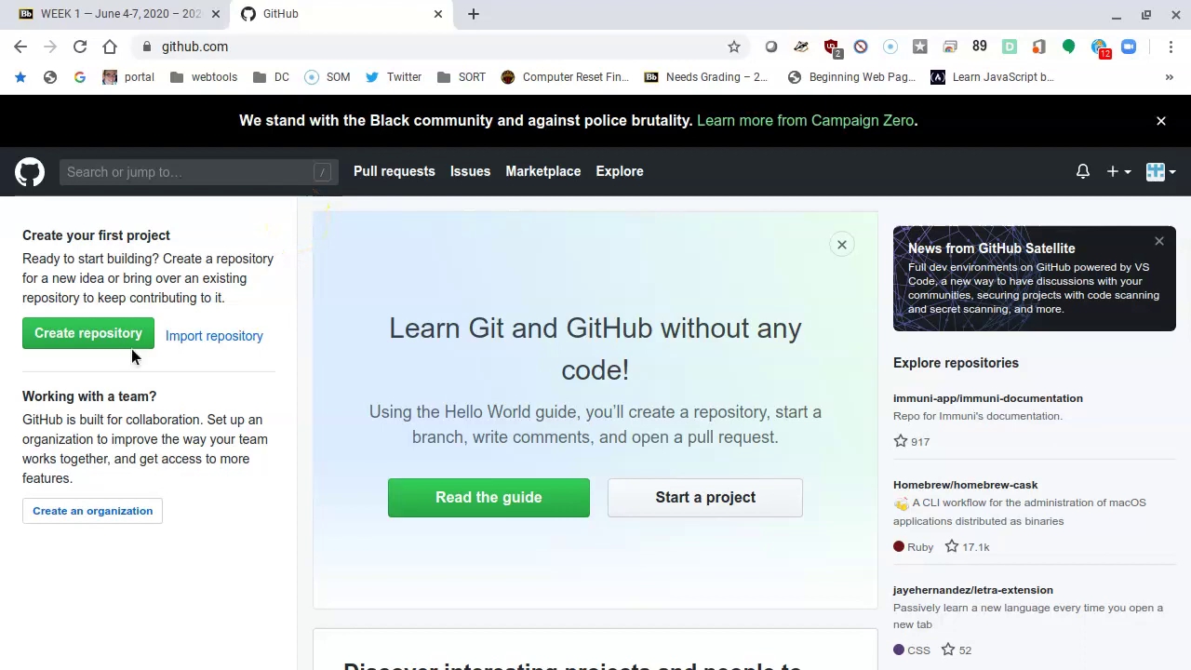
Step: Start the first repository from the dashboard and focus the Repository name field
{"action": "left_click", "coordinate": [88, 335]}
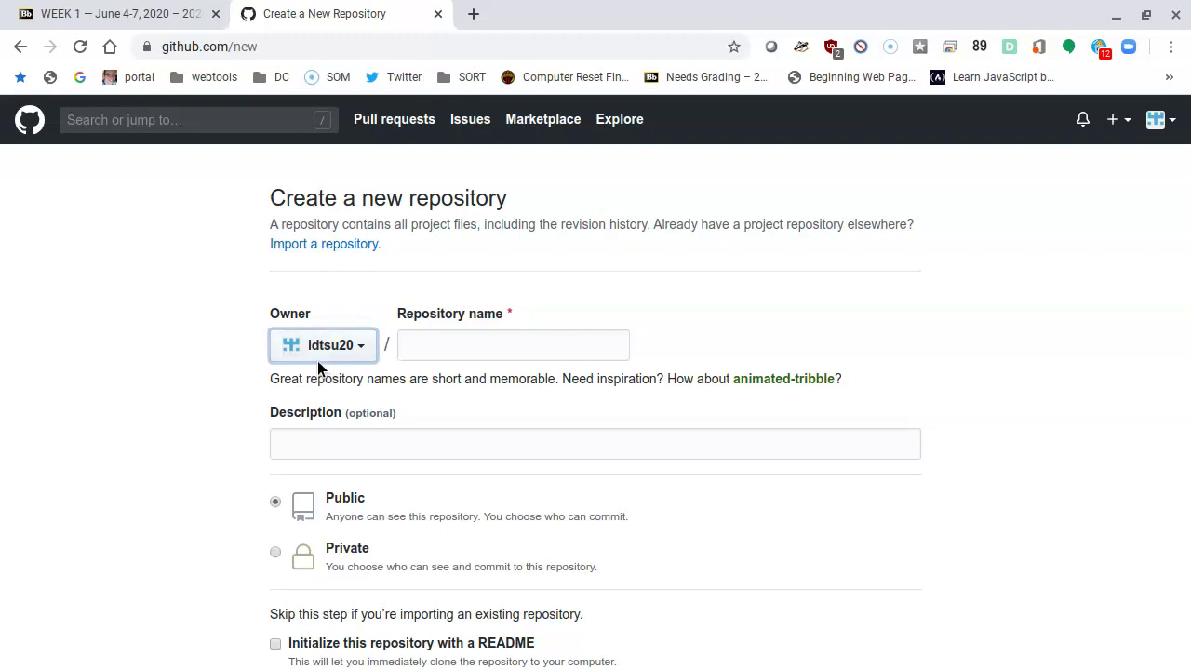
{"action": "left_click", "coordinate": [465, 332]}
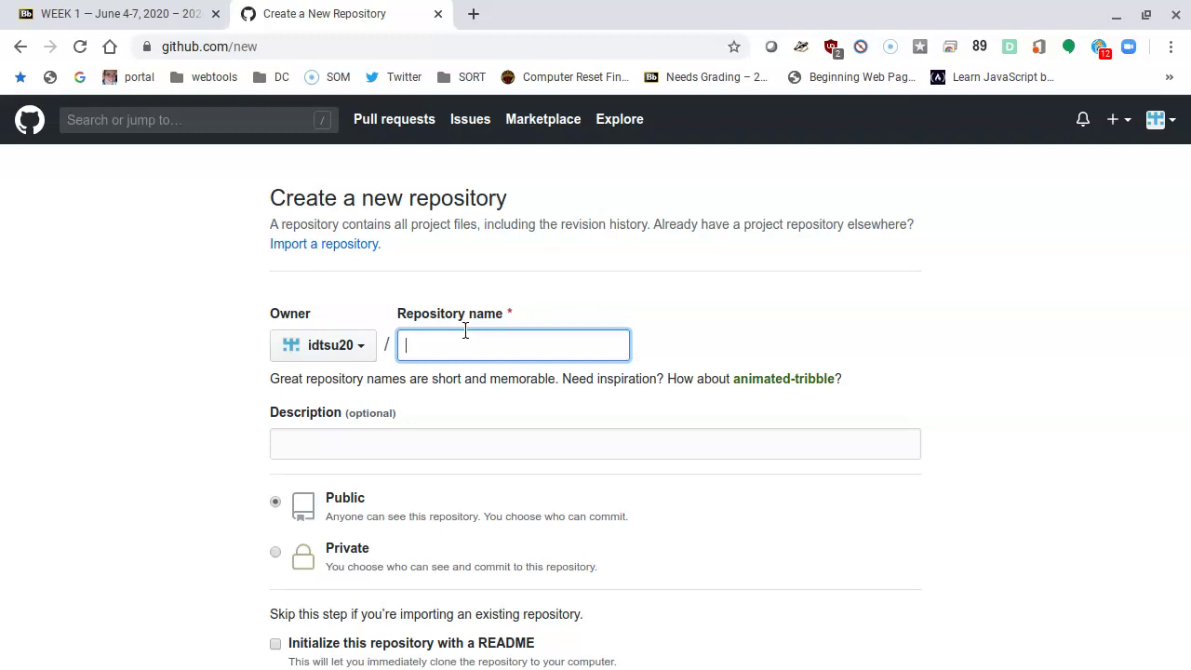
Step: Try a surname-based repository name, then replace it with the account username
{"action": "type", "text": "fr"}
{"action": "type", "text": "rigu"}
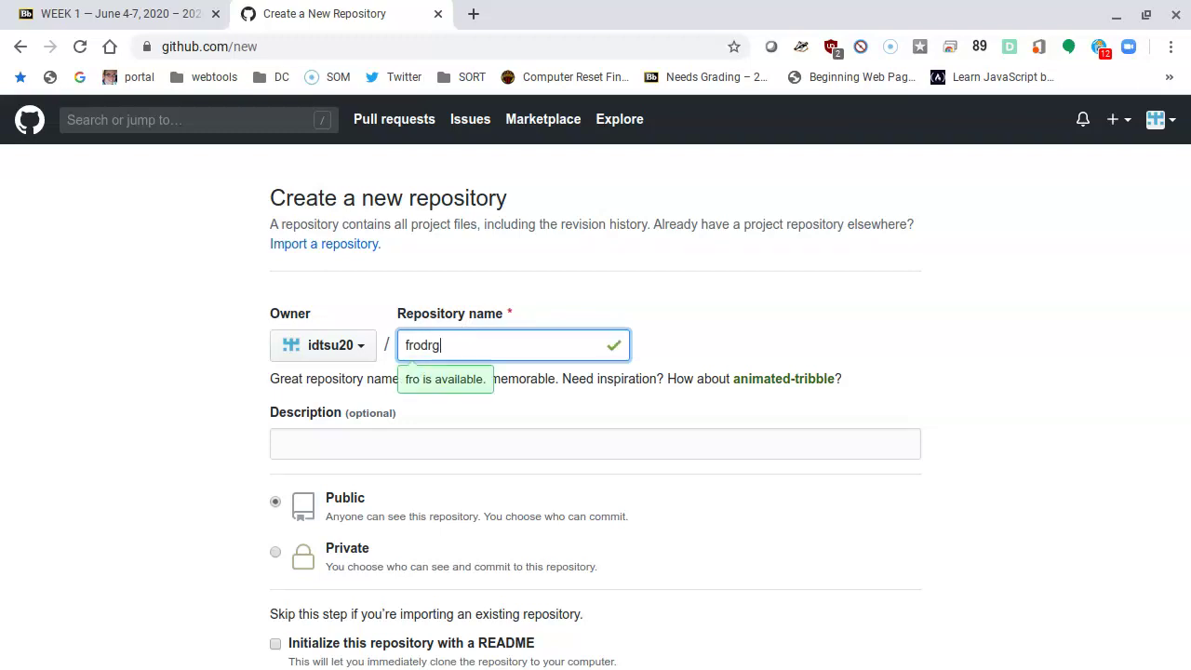
{"action": "type", "text": "ez"}
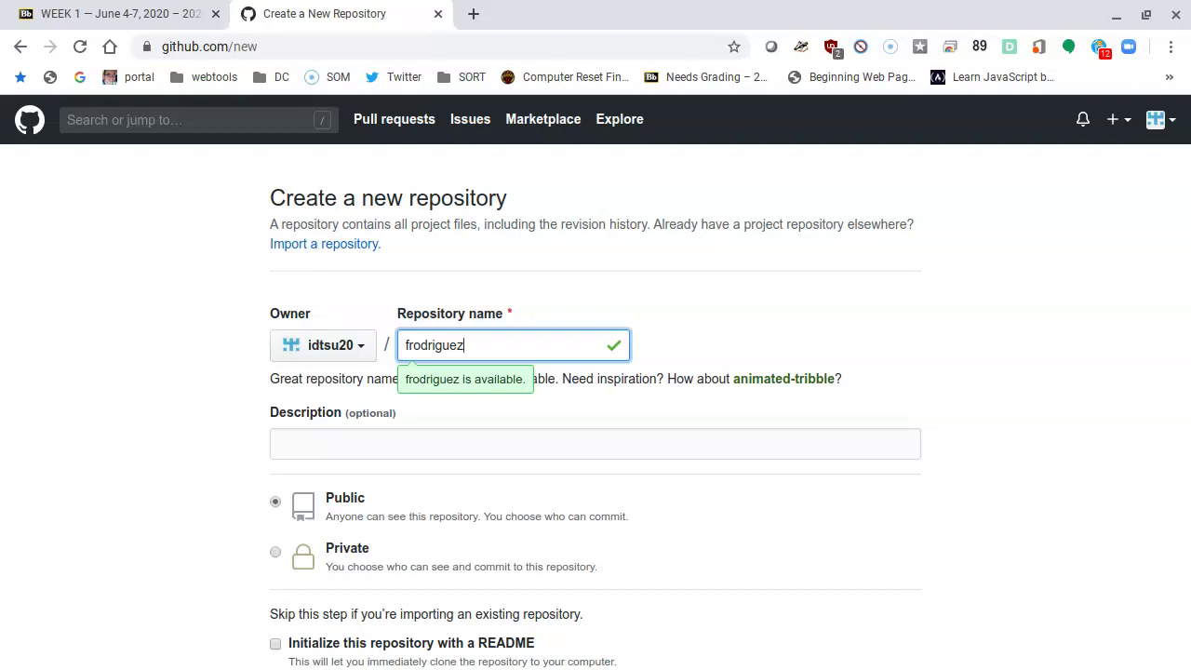
{"action": "key", "text": "Delete"}
{"action": "type", "text": "F"}
{"action": "key", "text": "Delete"}
{"action": "type", "text": "R"}
{"action": "key", "text": "Right"}
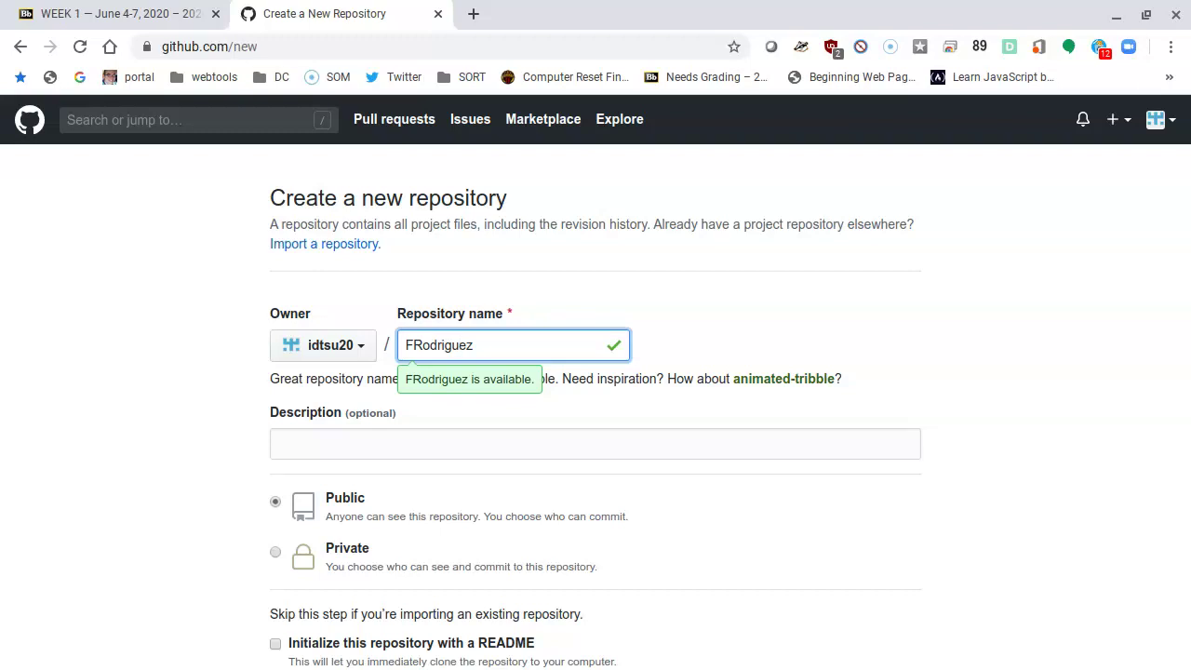
{"action": "double_click", "coordinate": [469, 345]}
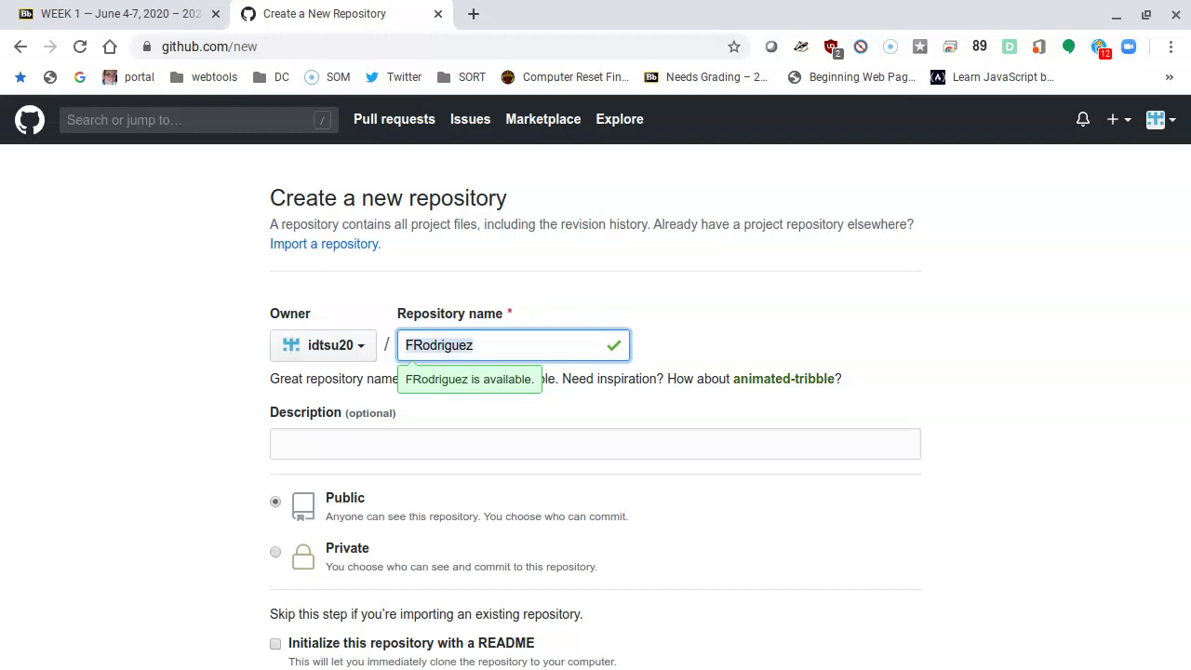
{"action": "key", "text": "BackSpace"}
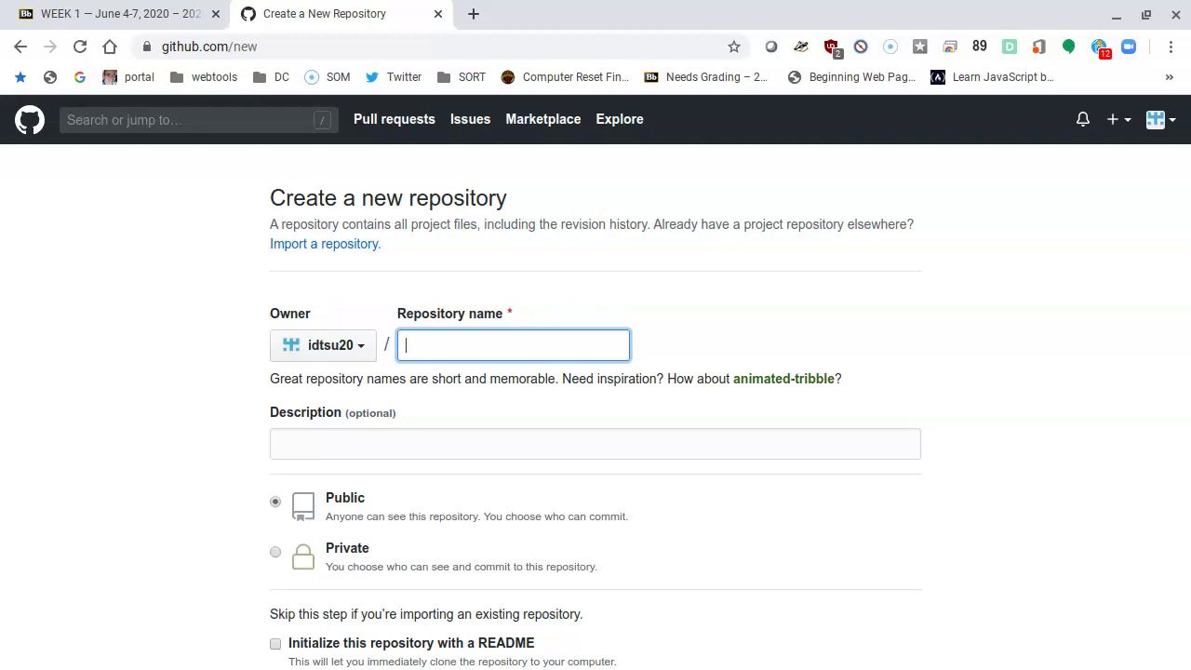
{"action": "type", "text": "idt"}
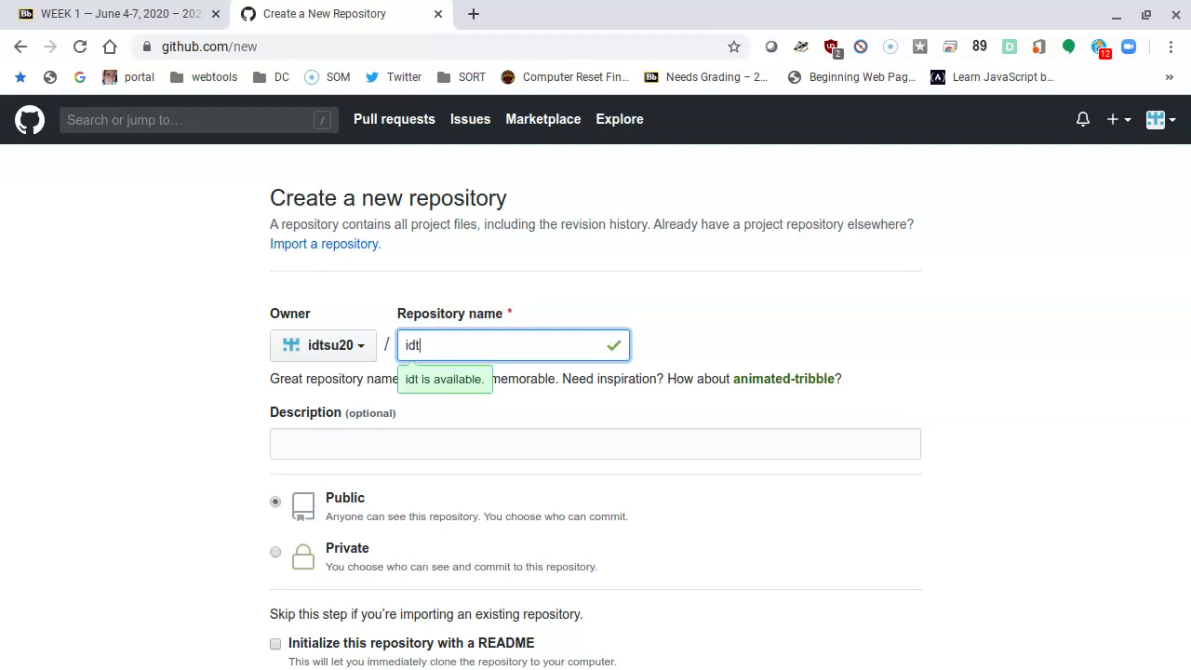
{"action": "type", "text": "su20"}
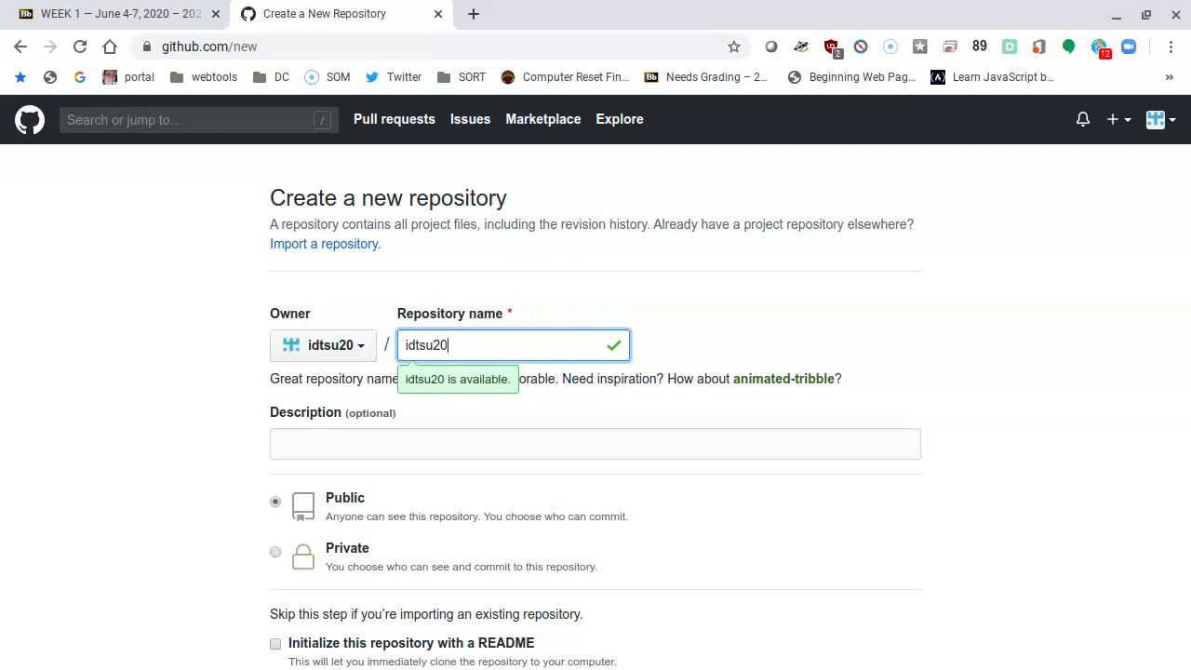
Step: Append .github.io to the username in Repository name, then move on to Description
{"action": "type", "text": ".github"}
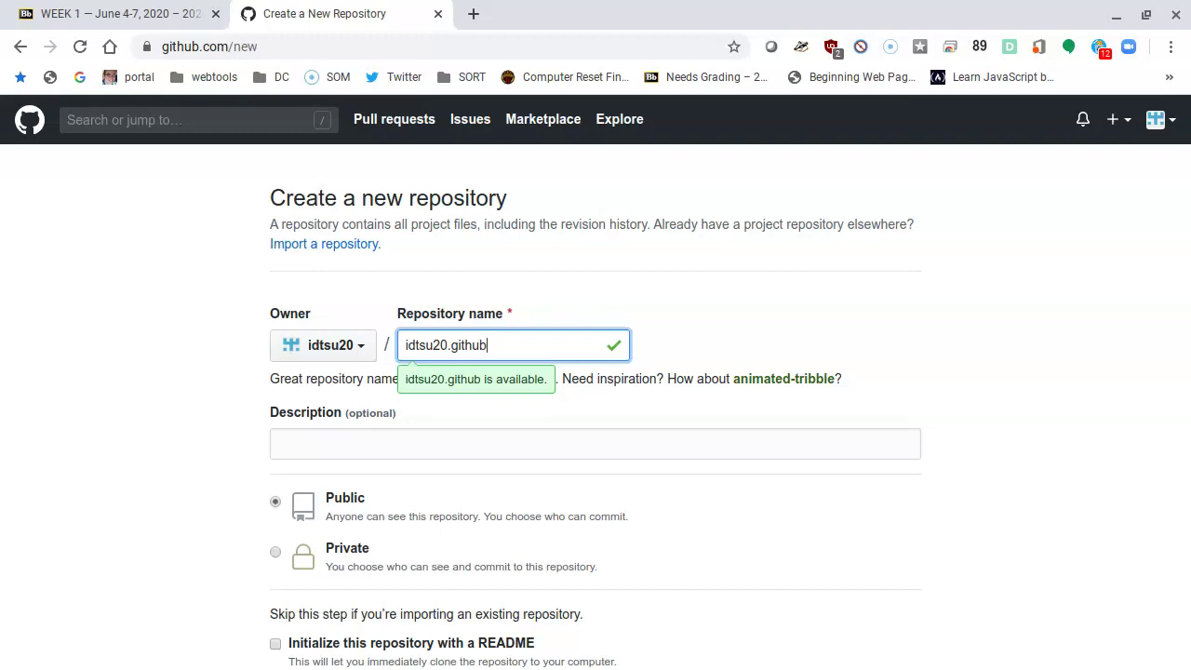
{"action": "type", "text": "."}
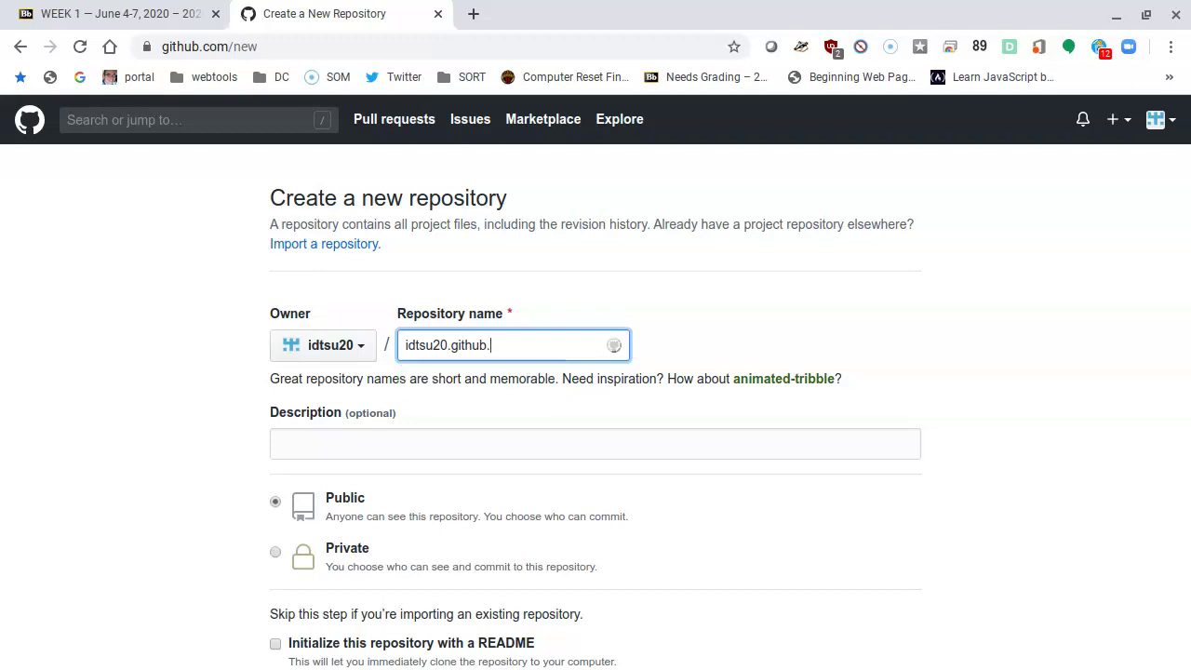
{"action": "type", "text": "io"}
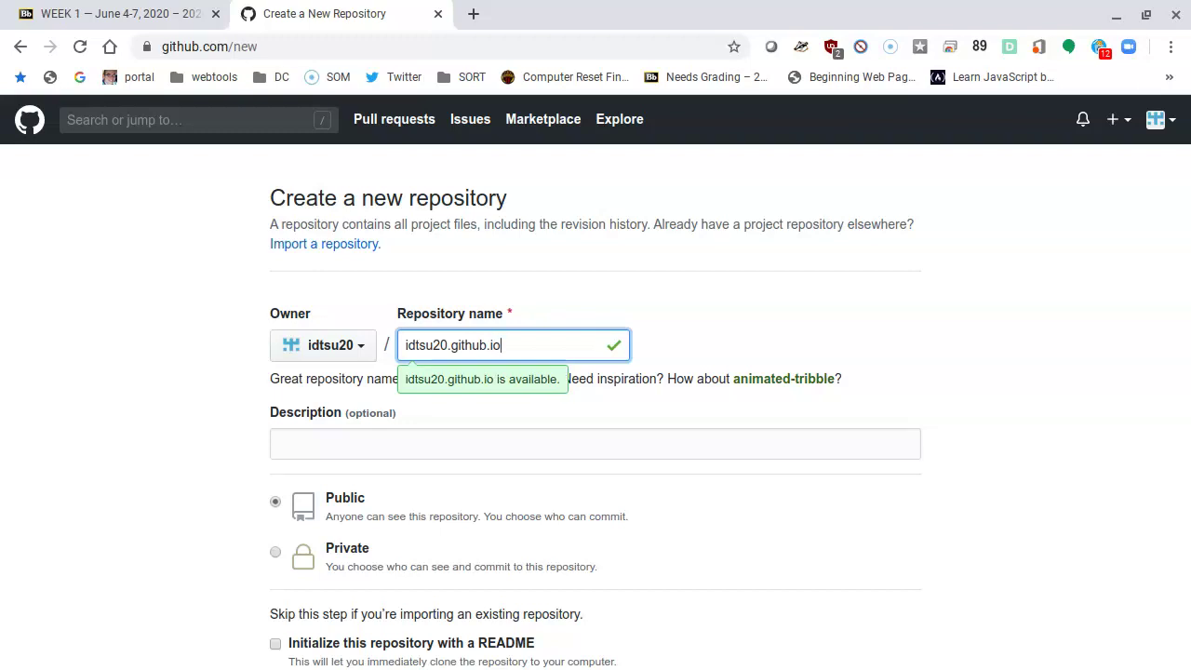
{"action": "key", "text": "Tab"}
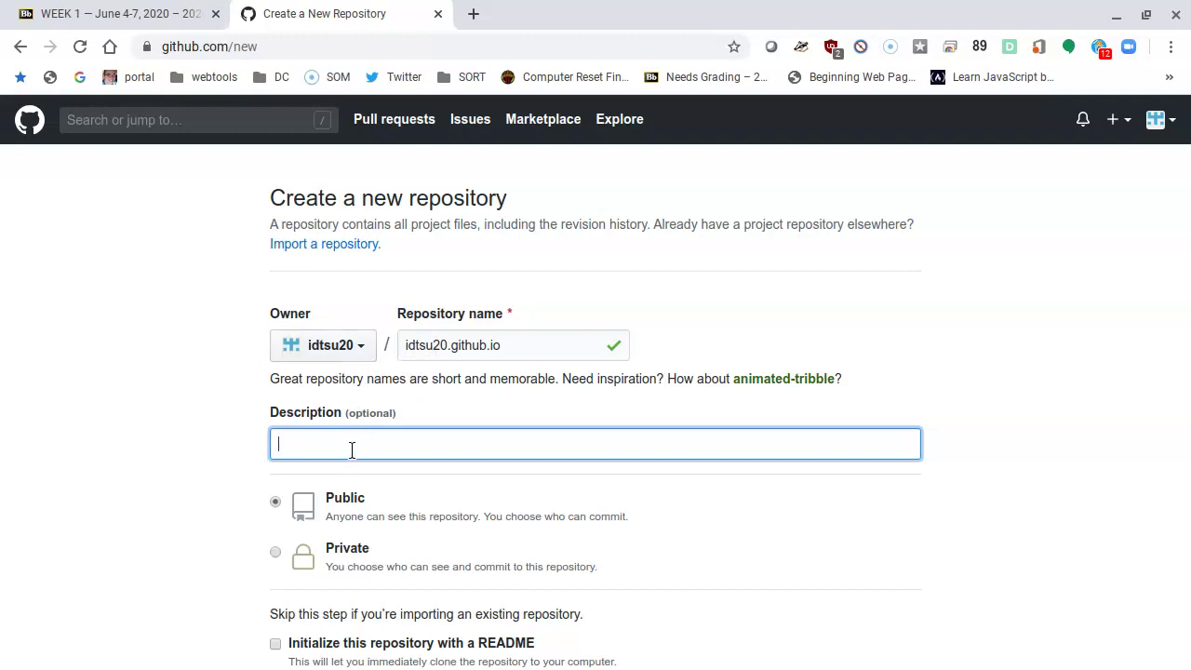
Step: Enter the description 'This is my space for a class website..'
{"action": "type", "text": "This is my space for a class website.."}
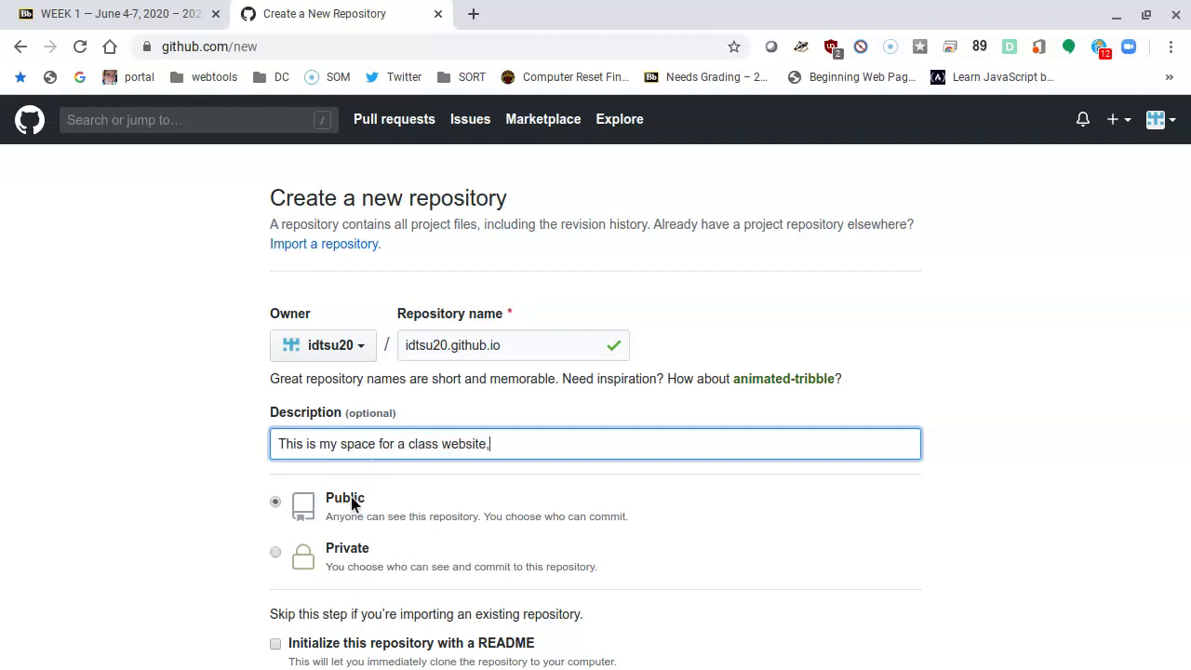
Step: Include a README file and create the repository
{"action": "scroll", "coordinate": [352, 498], "scroll_direction": "down", "scroll_amount": 1}
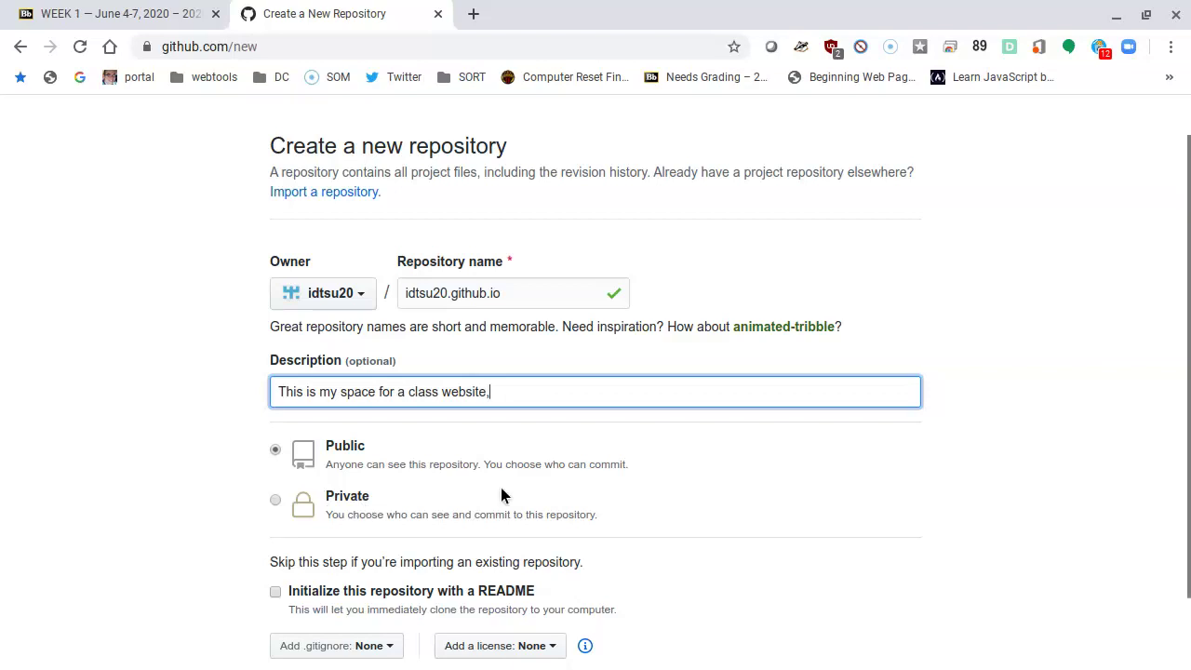
{"action": "scroll", "coordinate": [501, 490], "scroll_direction": "down", "scroll_amount": 2}
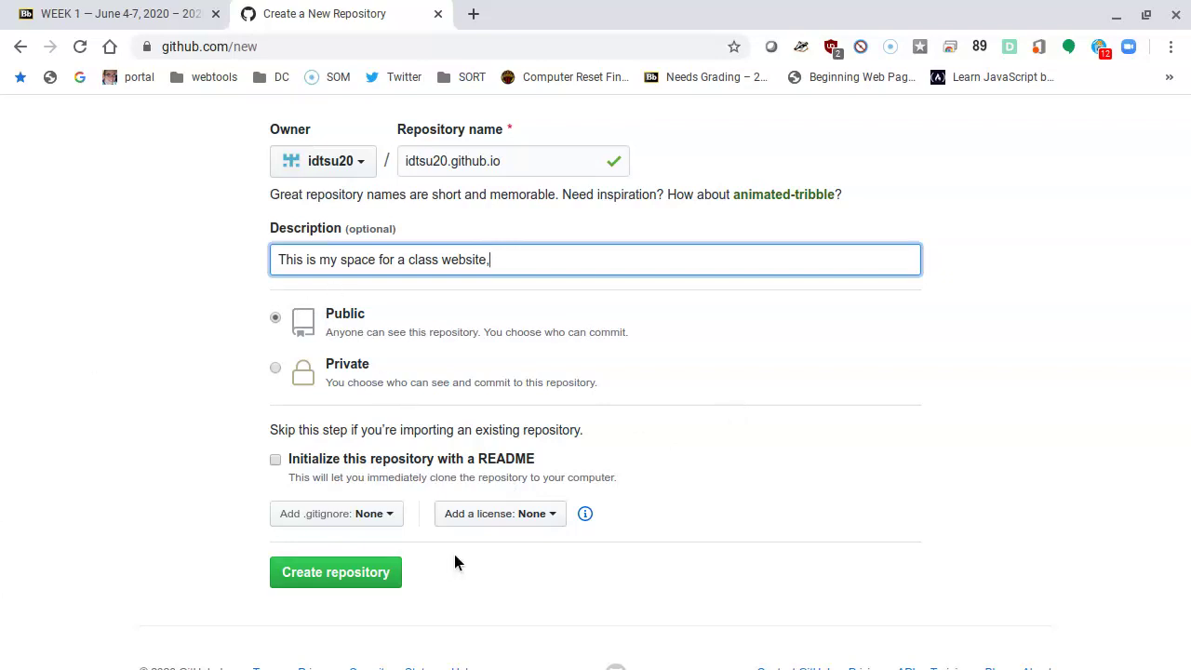
{"action": "left_click", "coordinate": [276, 458]}
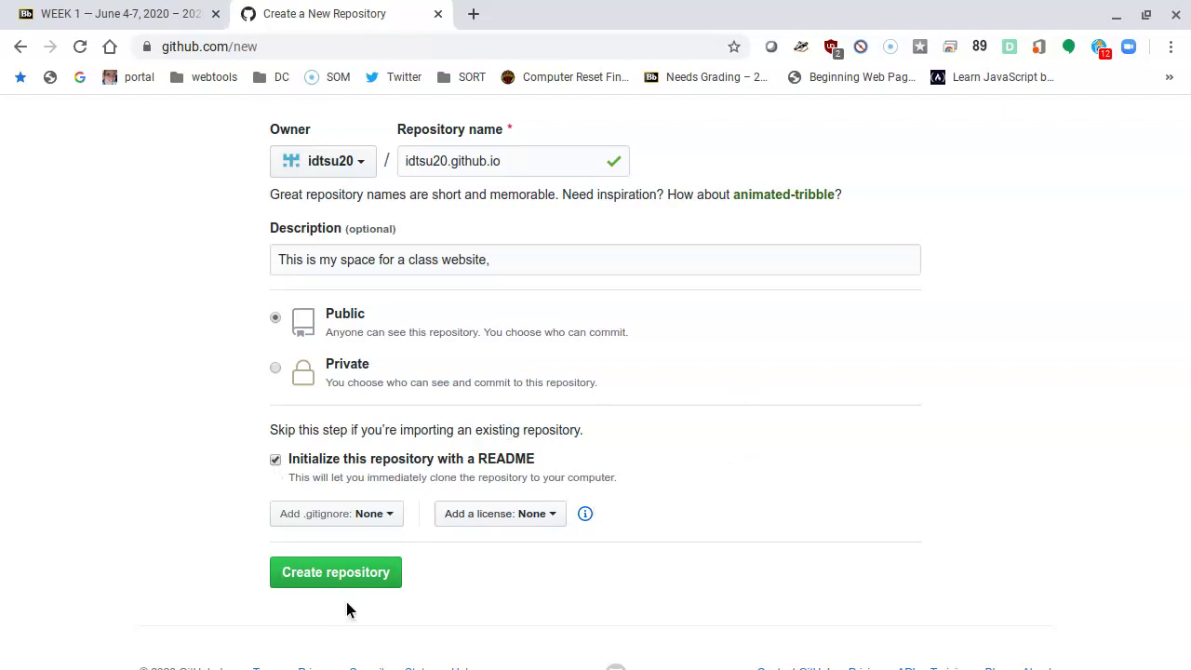
{"action": "left_click", "coordinate": [334, 578]}
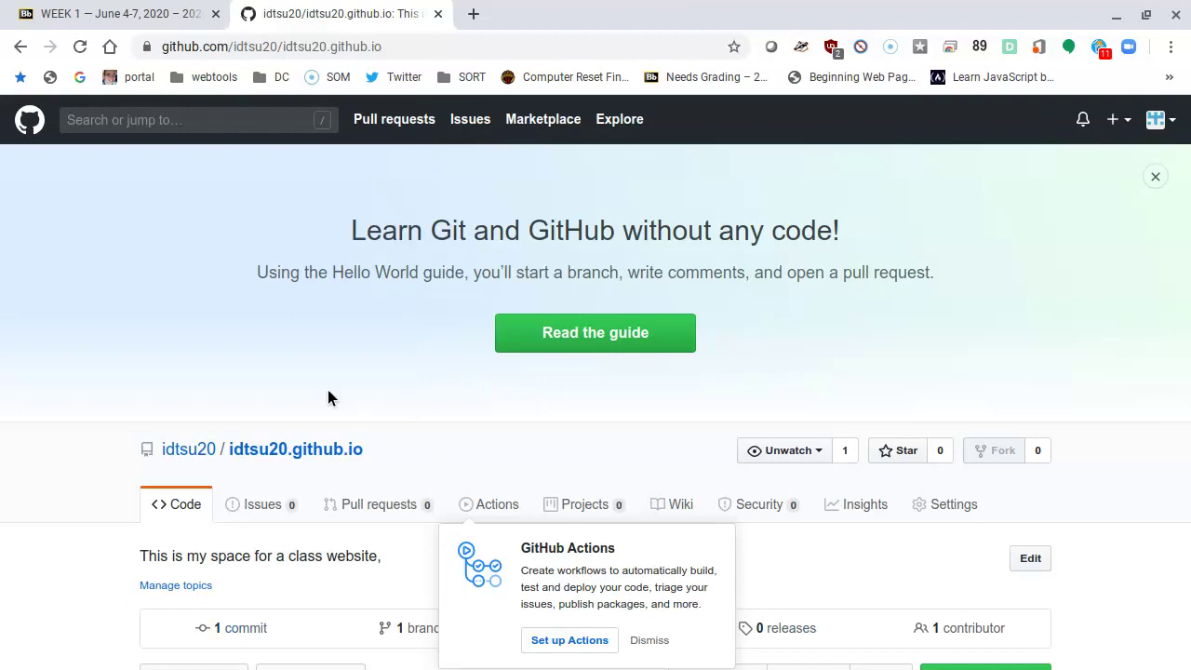
Step: Dismiss the GitHub Actions popup and scroll down to the README.md preview
{"action": "scroll", "coordinate": [328, 398], "scroll_direction": "down", "scroll_amount": 2}
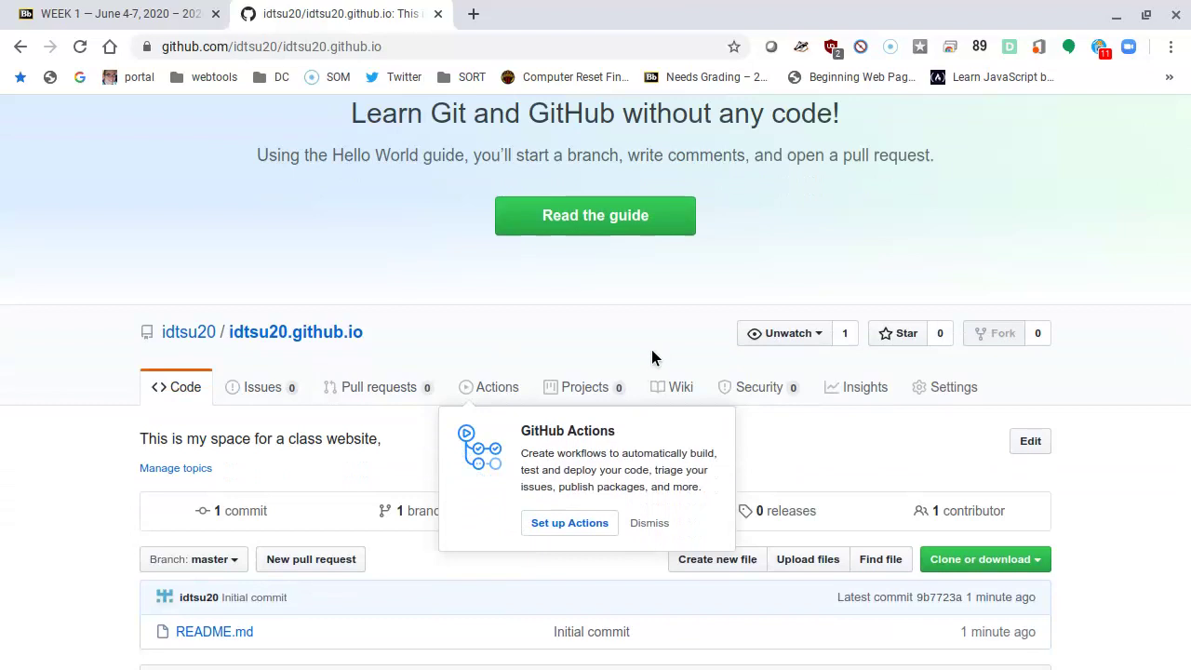
{"action": "left_click", "coordinate": [647, 527]}
{"action": "scroll", "coordinate": [471, 471], "scroll_direction": "down", "scroll_amount": 3}
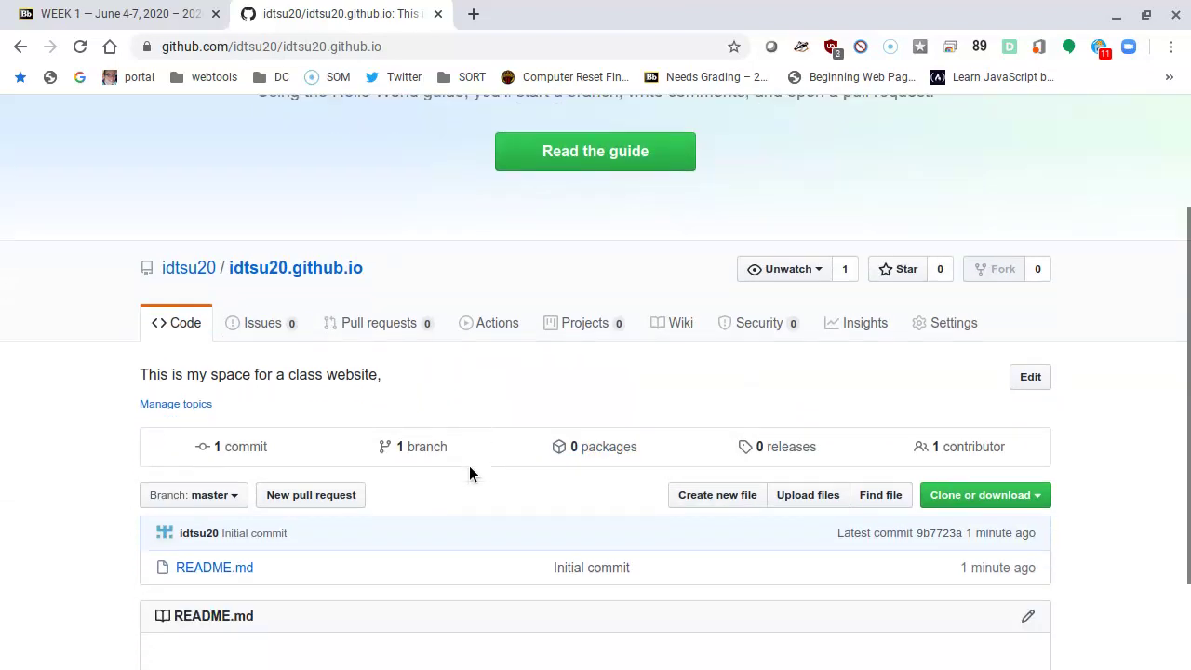
{"action": "scroll", "coordinate": [479, 456], "scroll_direction": "down", "scroll_amount": 2}
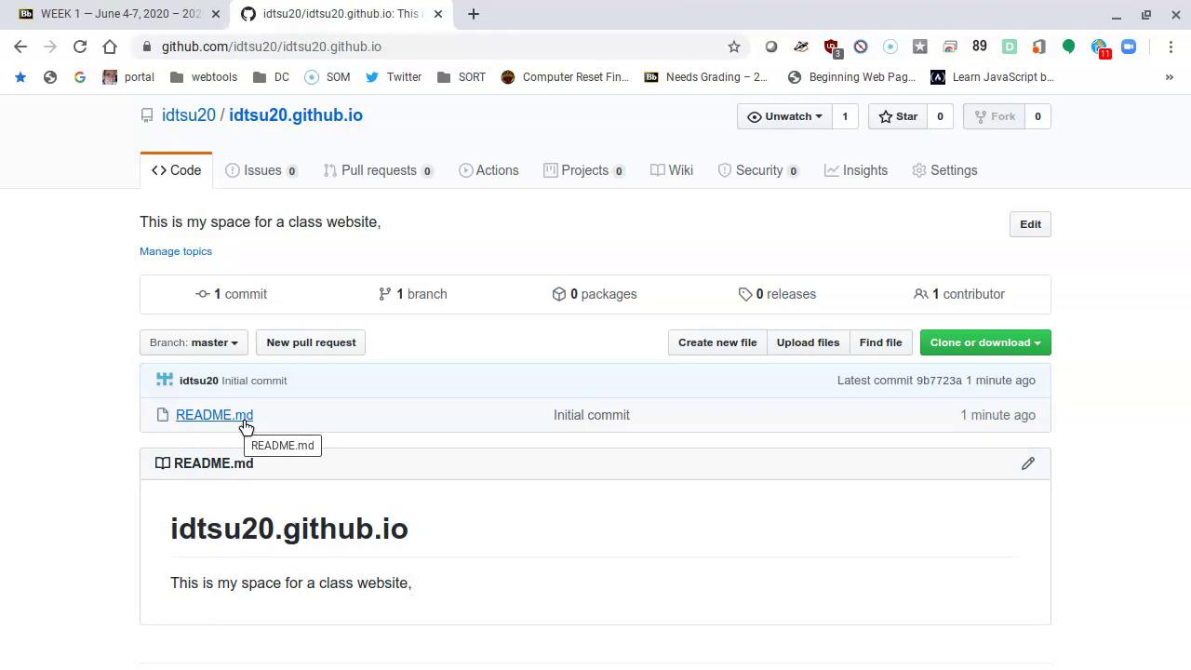
{"action": "scroll", "coordinate": [415, 430], "scroll_direction": "down", "scroll_amount": 1}
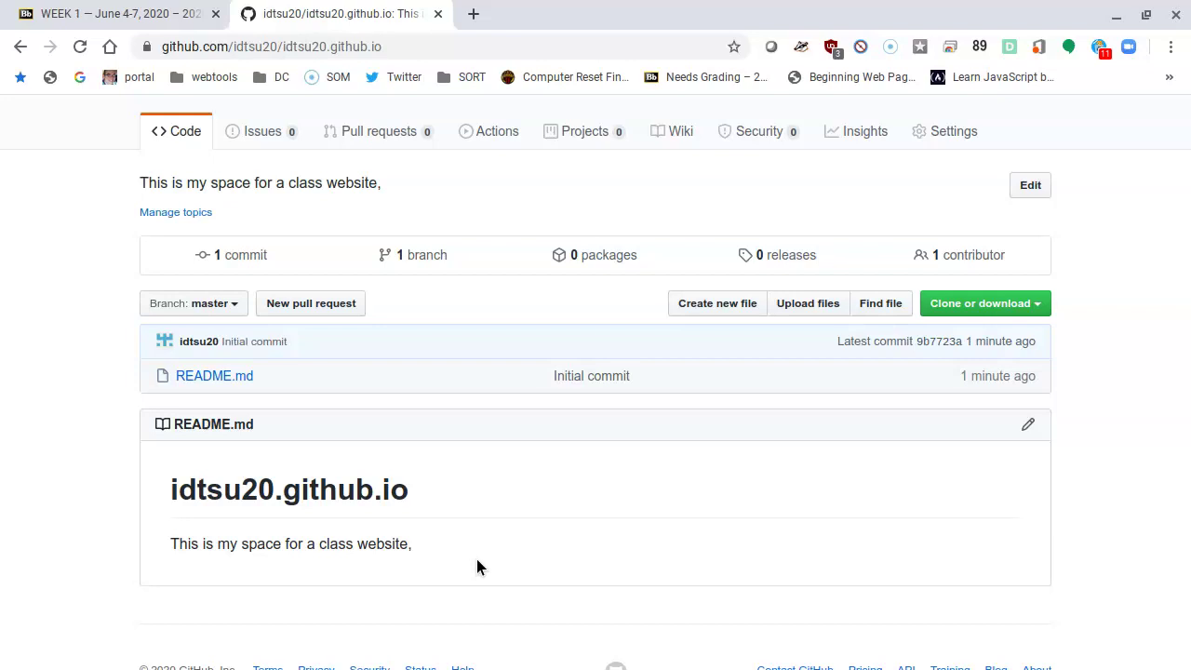
{"action": "scroll", "coordinate": [475, 567], "scroll_direction": "down", "scroll_amount": 1}
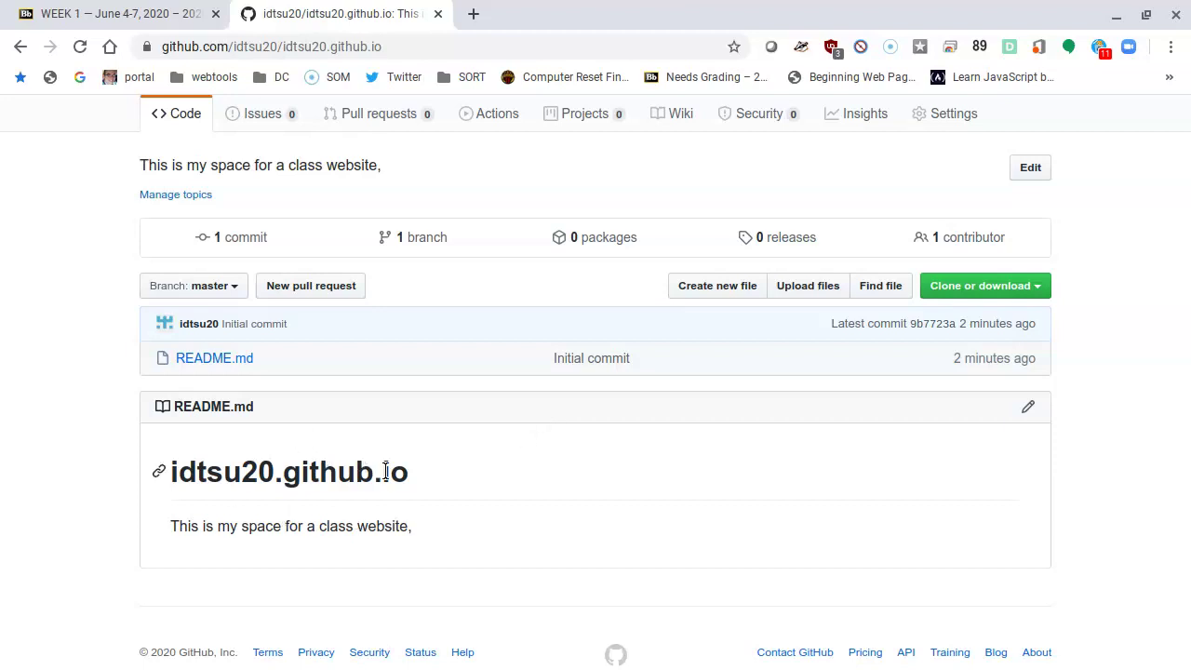
Step: Copy the username.github.io address from the README heading and load it in a new tab
{"action": "left_click_drag", "start_coordinate": [409, 471], "coordinate": [167, 472]}
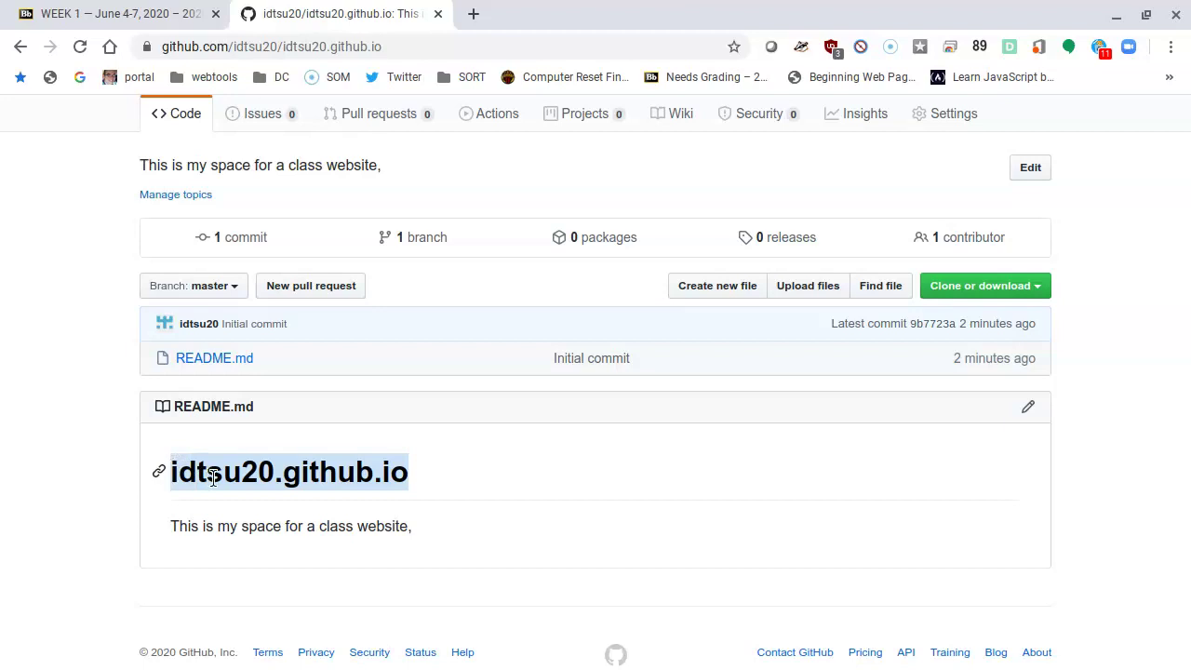
{"action": "right_click", "coordinate": [212, 478]}
{"action": "left_click", "coordinate": [279, 500]}
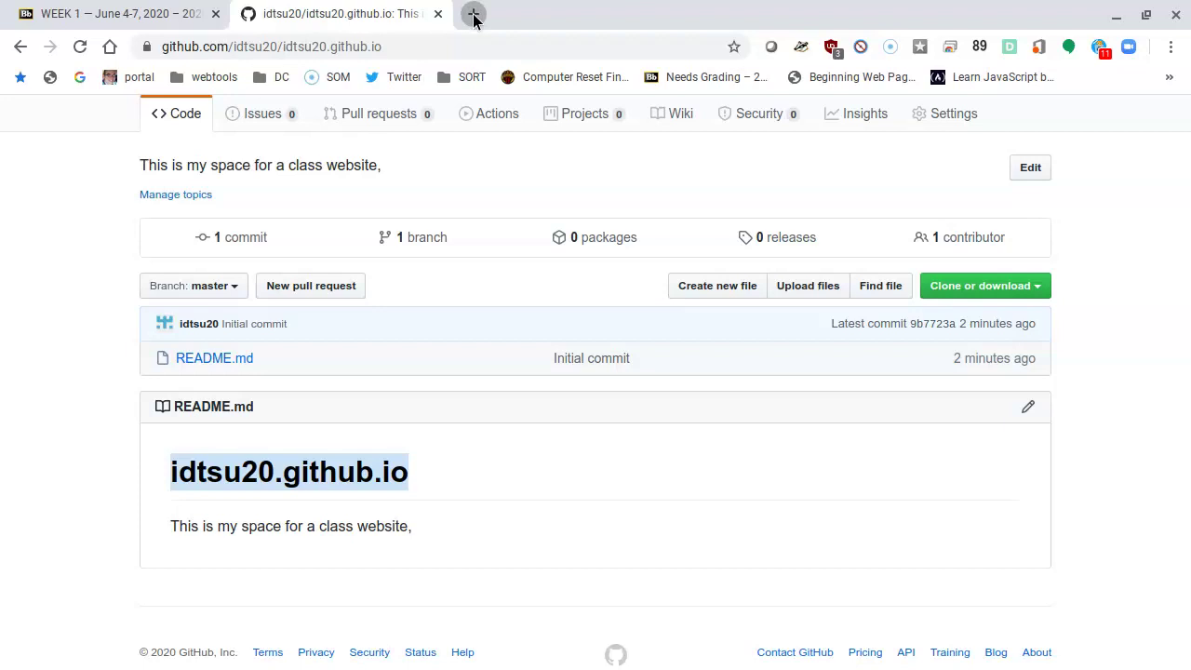
{"action": "left_click", "coordinate": [472, 11]}
{"action": "right_click", "coordinate": [438, 46]}
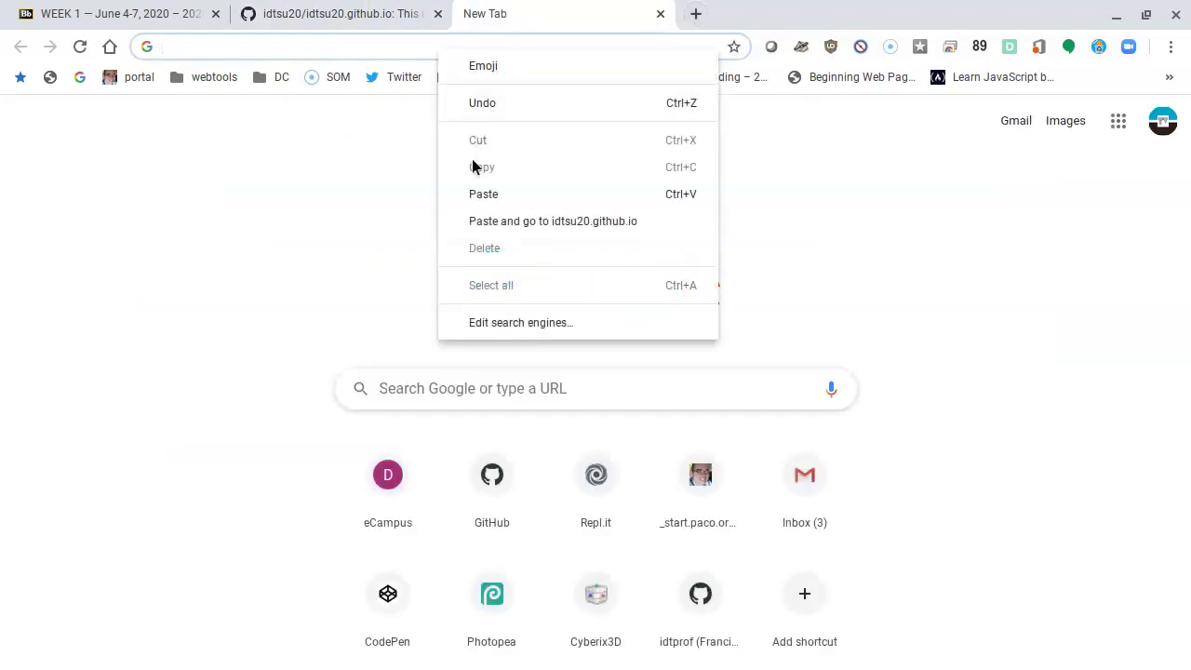
{"action": "left_click", "coordinate": [471, 194]}
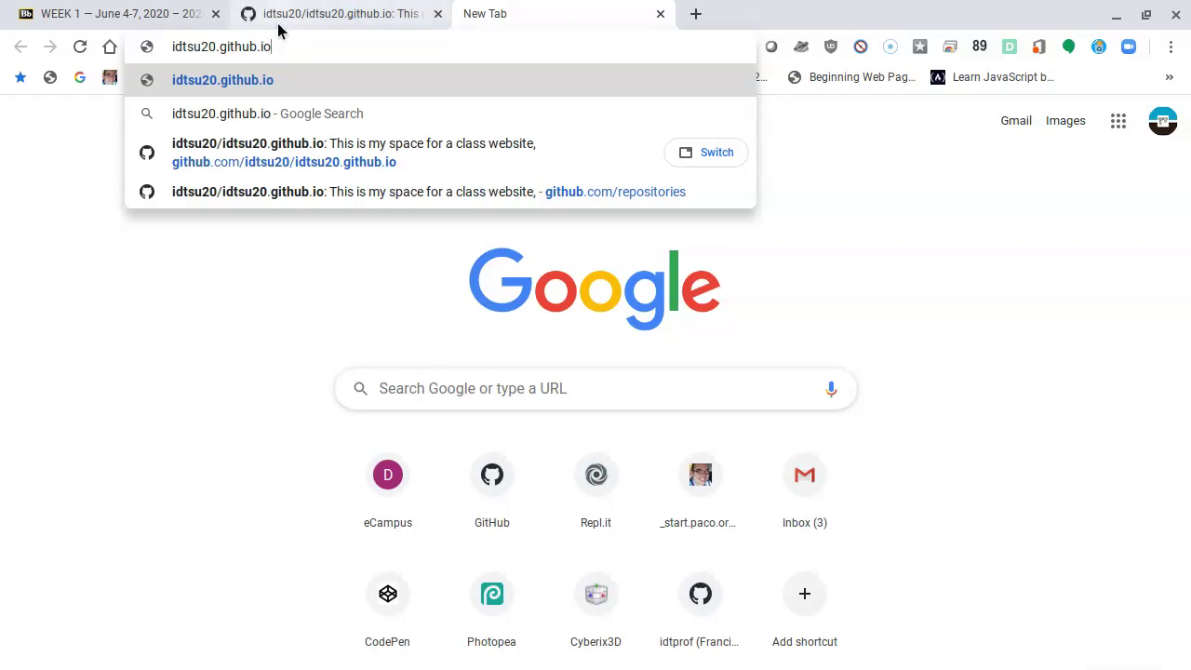
{"action": "key", "text": "Return"}
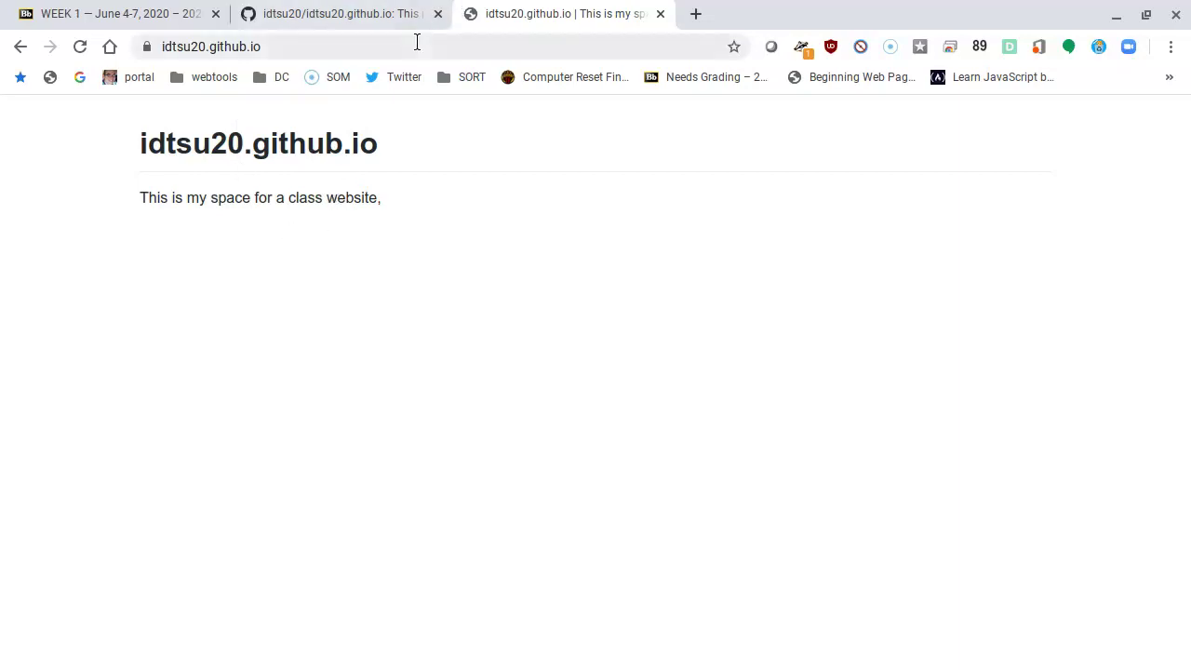
Step: Switch back to the username.github.io repository tab and deselect the README heading
{"action": "left_click", "coordinate": [358, 22]}
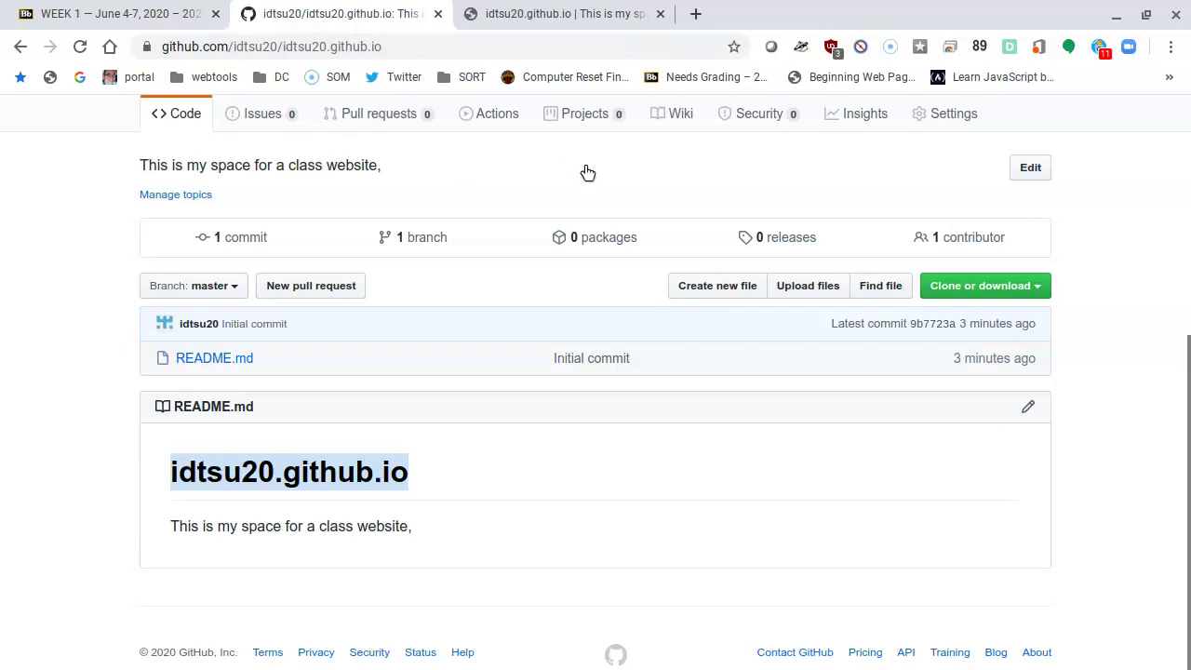
{"action": "left_click", "coordinate": [1141, 235]}
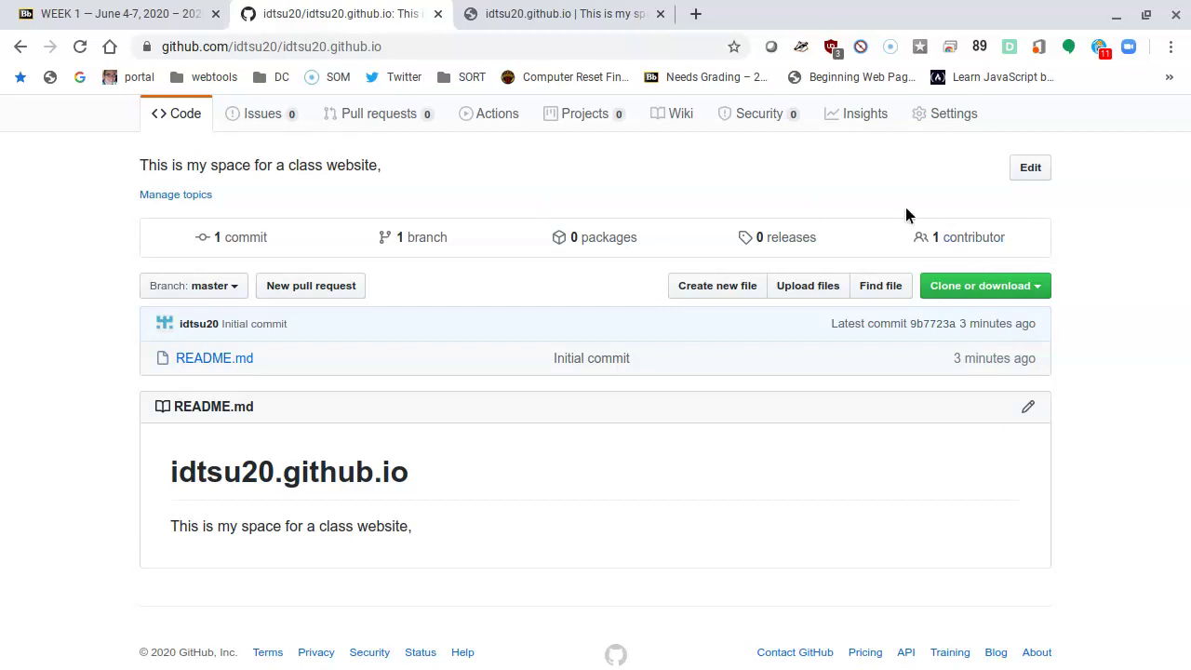
Step: Create a new file in the Pages repository named index.html
{"action": "left_click", "coordinate": [731, 292]}
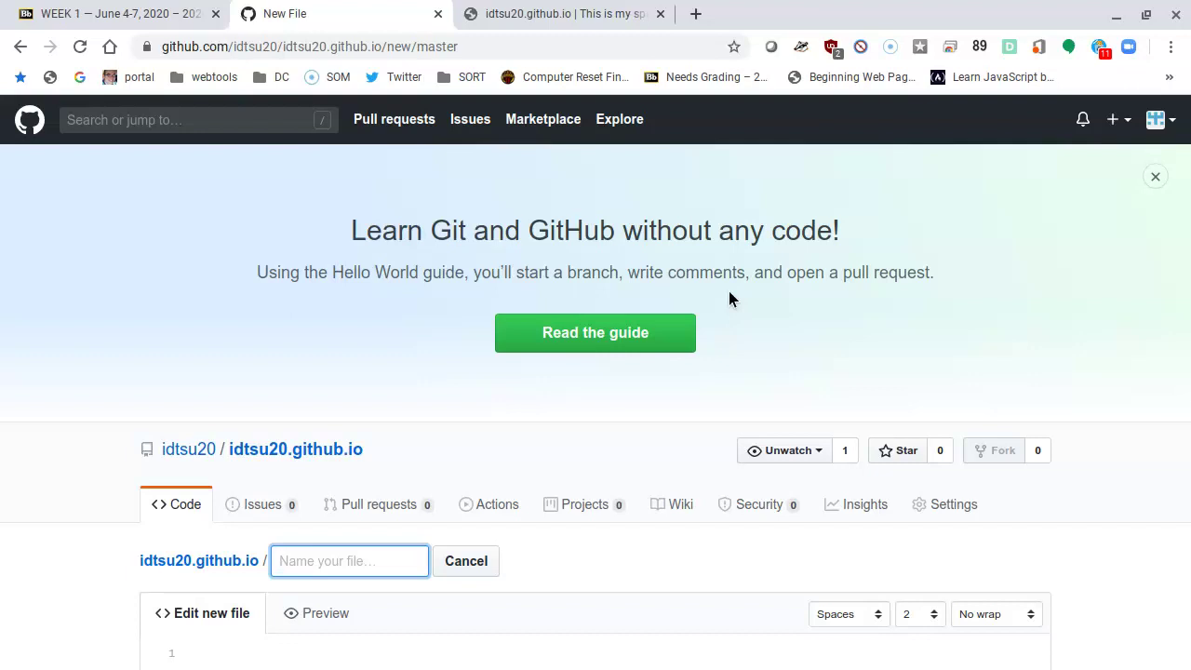
{"action": "type", "text": "index"}
{"action": "type", "text": ",htmn"}
{"action": "key", "text": "BackSpace"}
{"action": "key", "text": "BackSpace"}
{"action": "key", "text": "BackSpace"}
{"action": "key", "text": "BackSpace"}
{"action": "key", "text": "BackSpace"}
{"action": "type", "text": ".html"}
Step: Place the cursor on line 1 of the blank index.html editor in the Pages repository
{"action": "scroll", "coordinate": [664, 316], "scroll_direction": "down", "scroll_amount": 3}
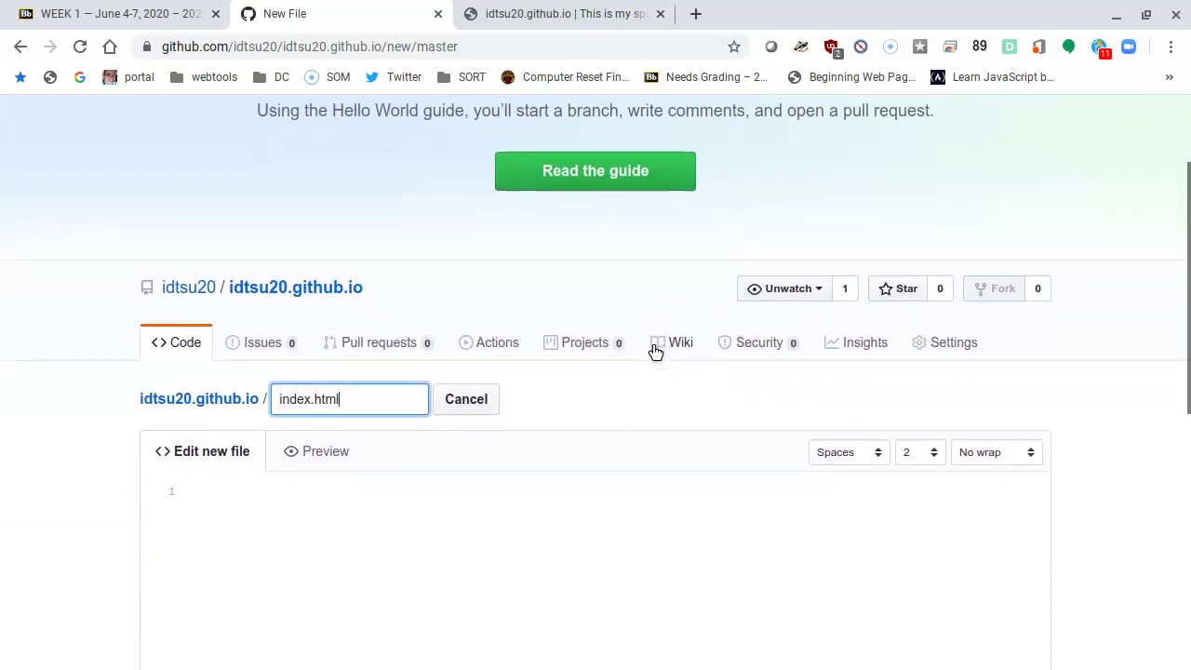
{"action": "left_click", "coordinate": [631, 386]}
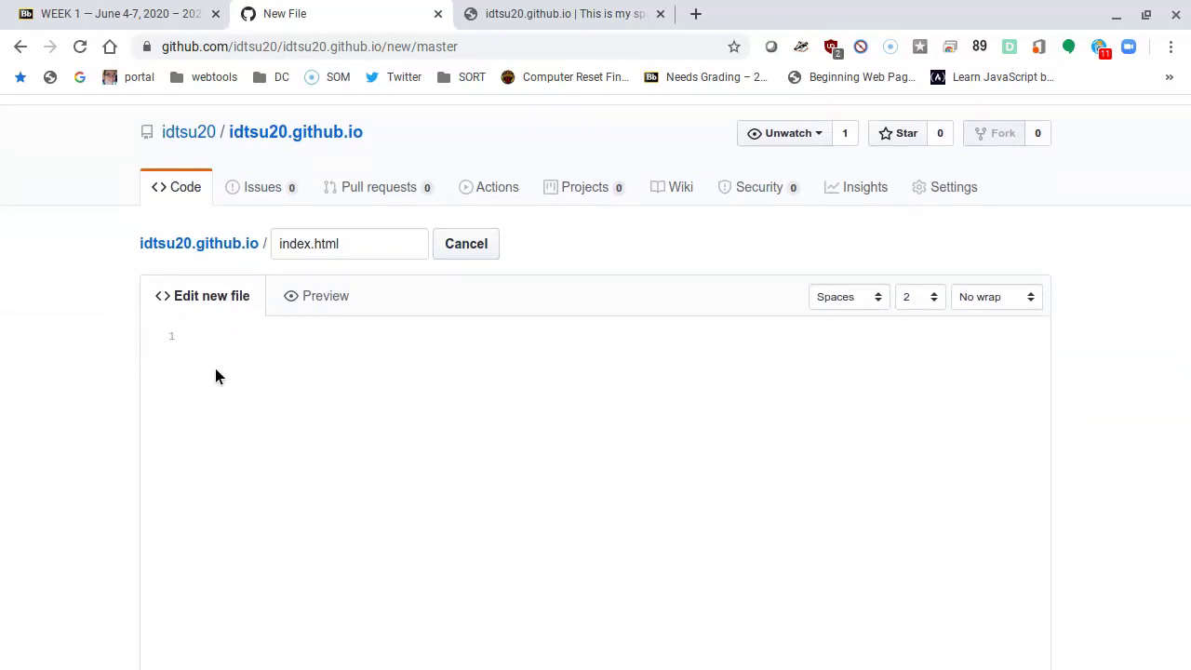
{"action": "scroll", "coordinate": [215, 376], "scroll_direction": "down", "scroll_amount": 5}
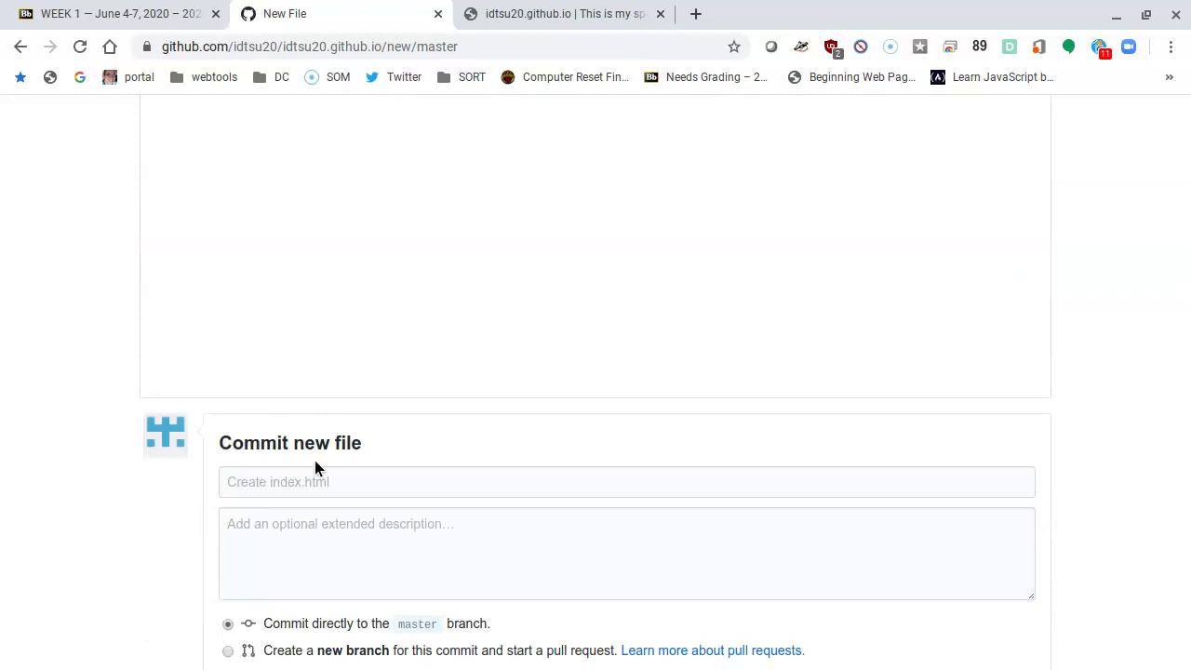
{"action": "scroll", "coordinate": [321, 479], "scroll_direction": "down", "scroll_amount": 1}
{"action": "scroll", "coordinate": [501, 515], "scroll_direction": "down", "scroll_amount": 3}
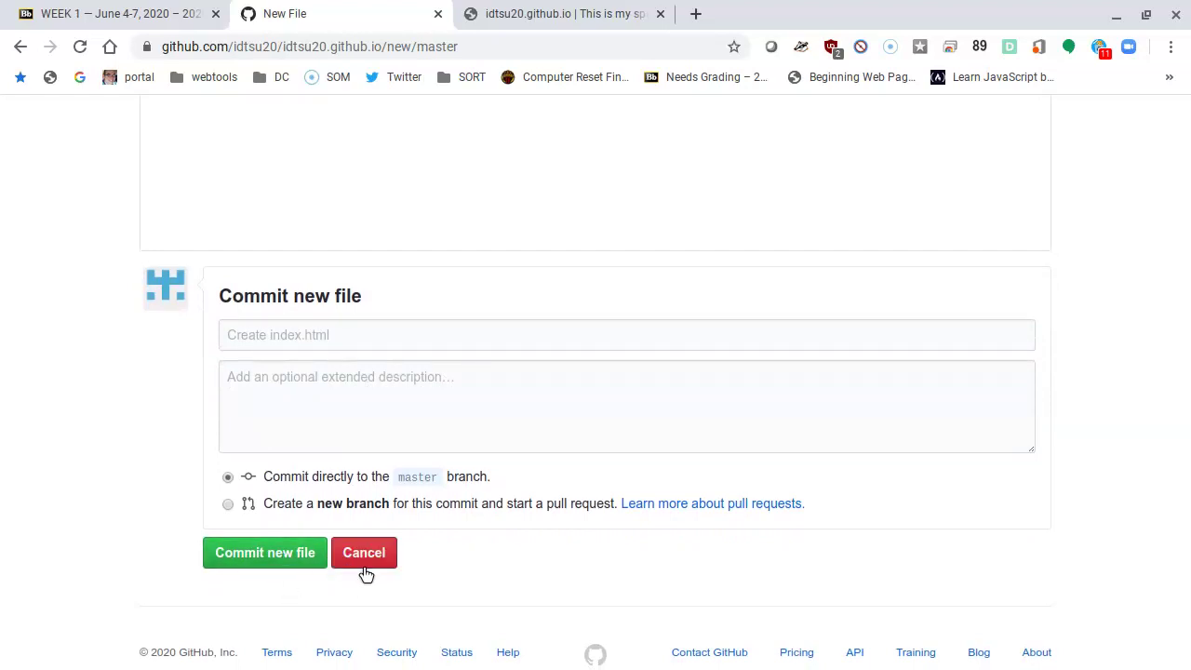
{"action": "scroll", "coordinate": [365, 572], "scroll_direction": "up", "scroll_amount": 10}
{"action": "scroll", "coordinate": [364, 568], "scroll_direction": "down", "scroll_amount": 1}
{"action": "scroll", "coordinate": [364, 568], "scroll_direction": "down", "scroll_amount": 2}
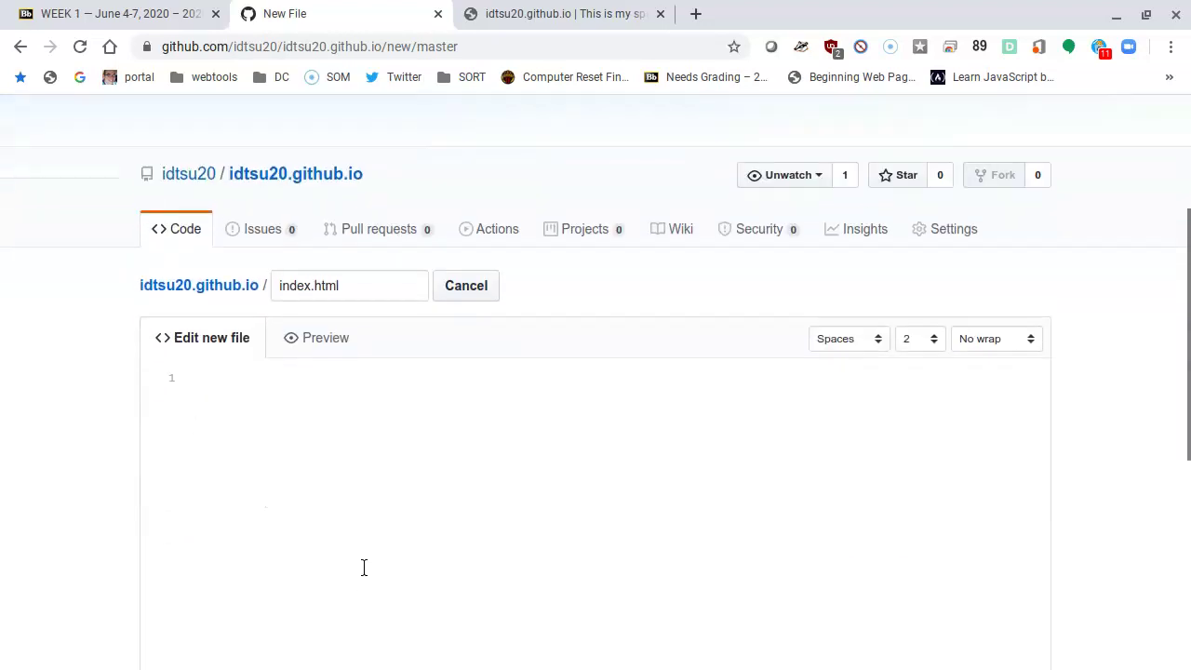
{"action": "left_click", "coordinate": [295, 442]}
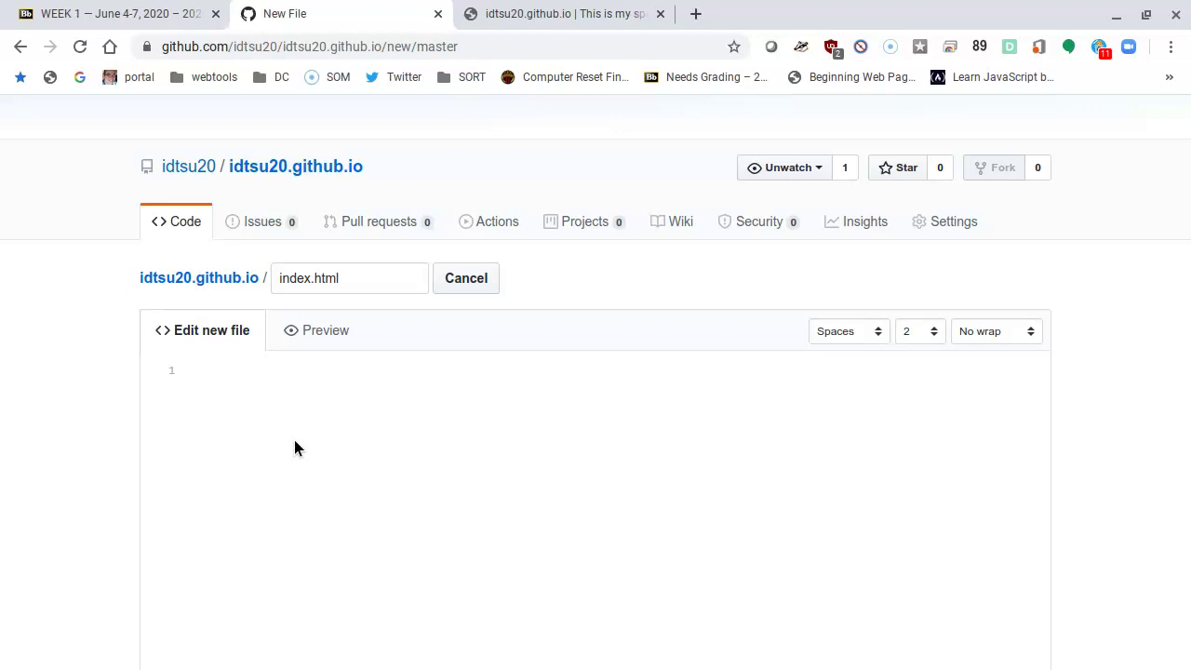
Step: Zoom the page to 125% and type an h1 heading naming the owner's page
{"action": "type", "text": "<h1>"}
{"action": "key", "text": "ctrl+plus"}
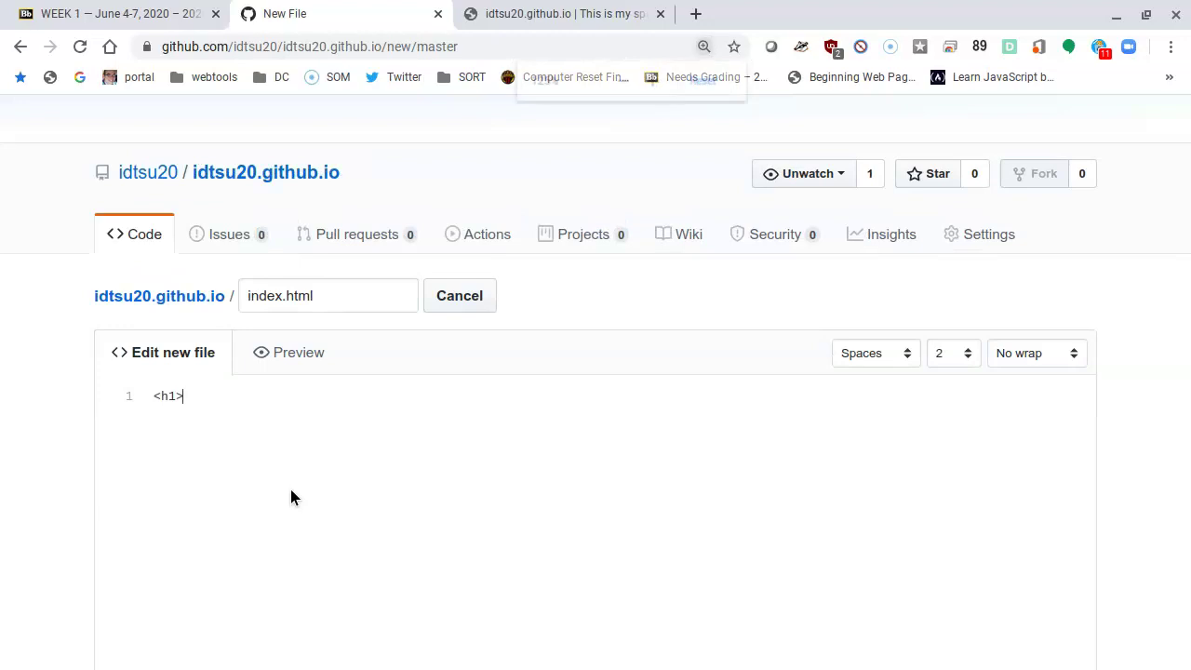
{"action": "key", "text": "ctrl+plus"}
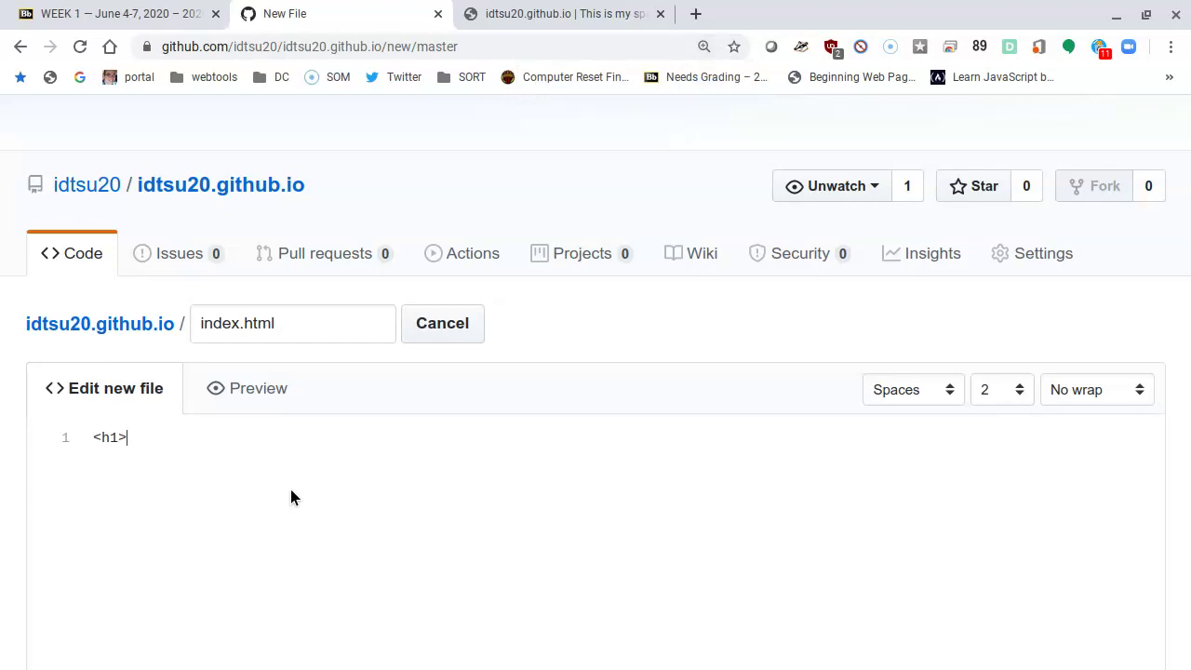
{"action": "type", "text": "Francisco's page</h1>"}
Step: Add the paragraph '<p>Hello World! This is my web page.</p>' below the heading
{"action": "key", "text": "Return"}
{"action": "key", "text": "Return"}
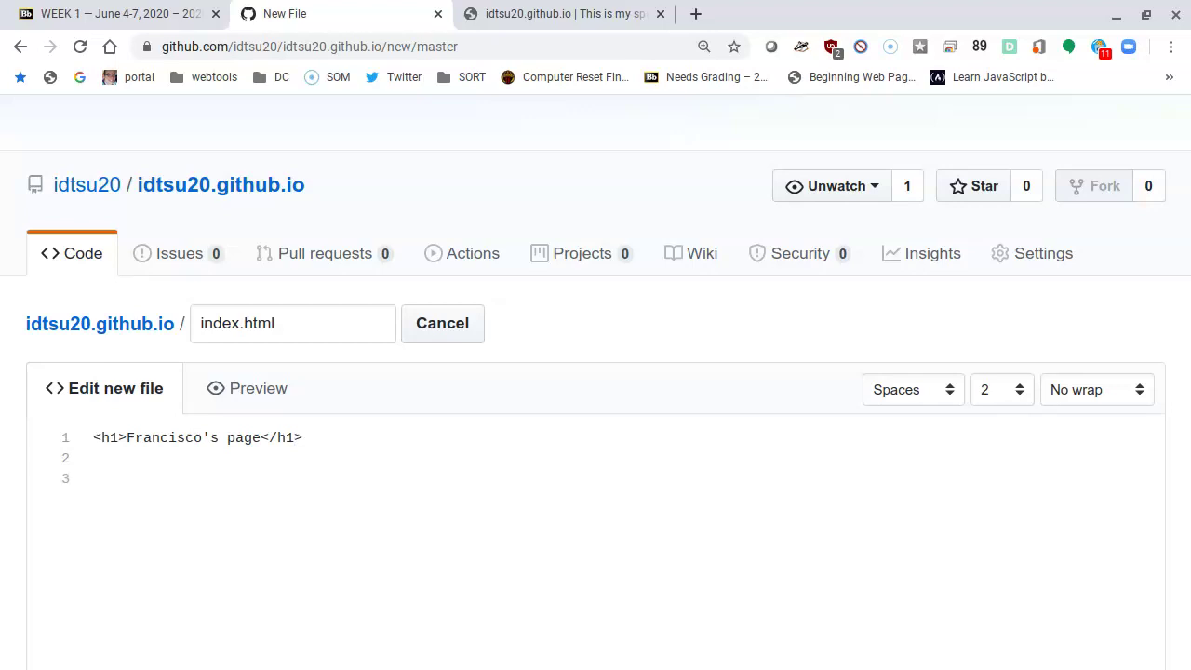
{"action": "type", "text": "<"}
{"action": "type", "text": "inde"}
{"action": "key", "text": "BackSpace"}
{"action": "key", "text": "BackSpace"}
{"action": "key", "text": "BackSpace"}
{"action": "key", "text": "BackSpace"}
{"action": "type", "text": "p>Hello World! This is my web page"}
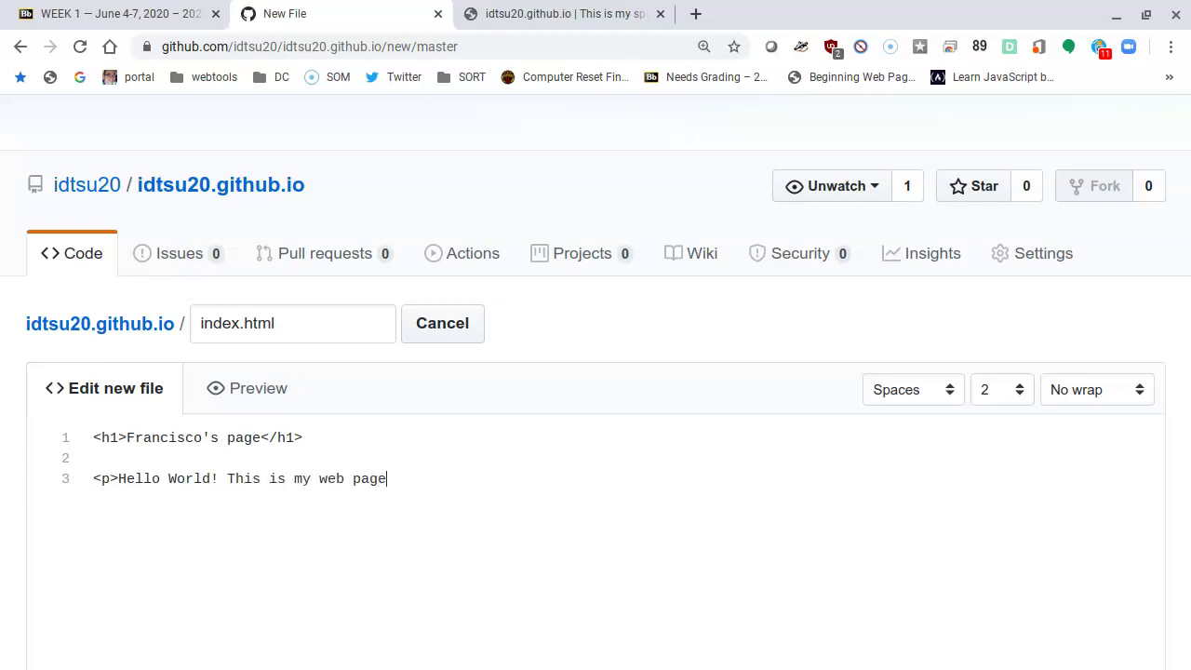
{"action": "type", "text": ".</p>"}
{"action": "key", "text": "Return"}
{"action": "key", "text": "Return"}
{"action": "key", "text": "BackSpace"}
{"action": "key", "text": "BackSpace"}
Step: Commit index.html with the summary 'Created this file for my html class'
{"action": "scroll", "coordinate": [306, 401], "scroll_direction": "down", "scroll_amount": 5}
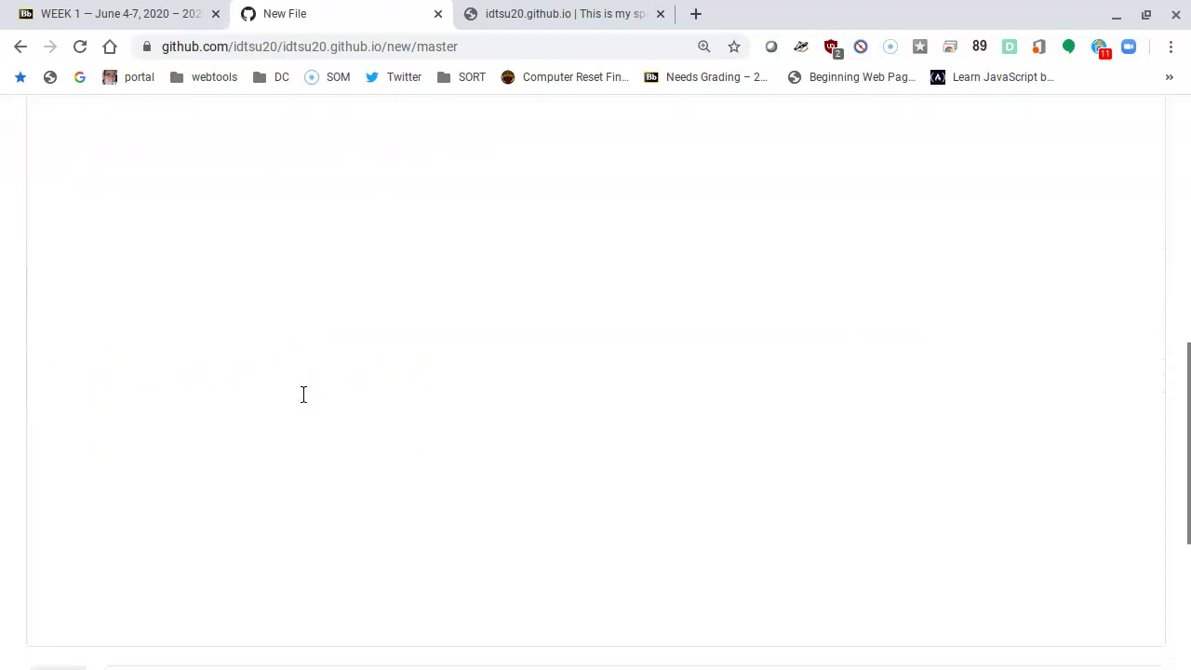
{"action": "scroll", "coordinate": [303, 395], "scroll_direction": "down", "scroll_amount": 5}
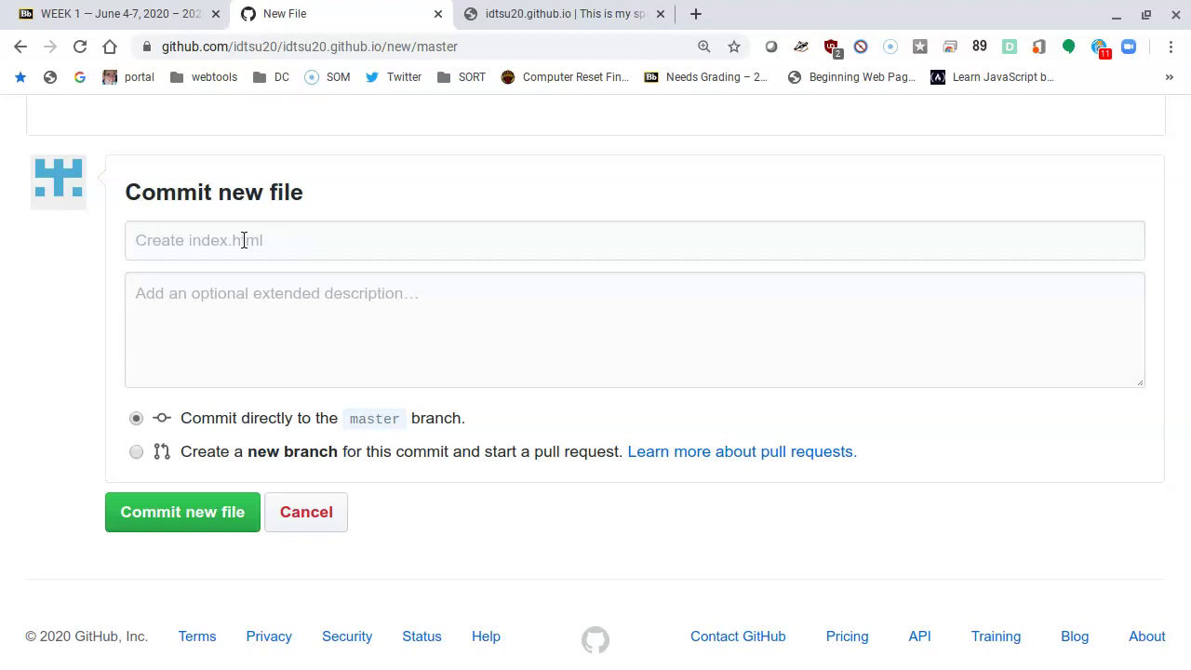
{"action": "left_click", "coordinate": [319, 232]}
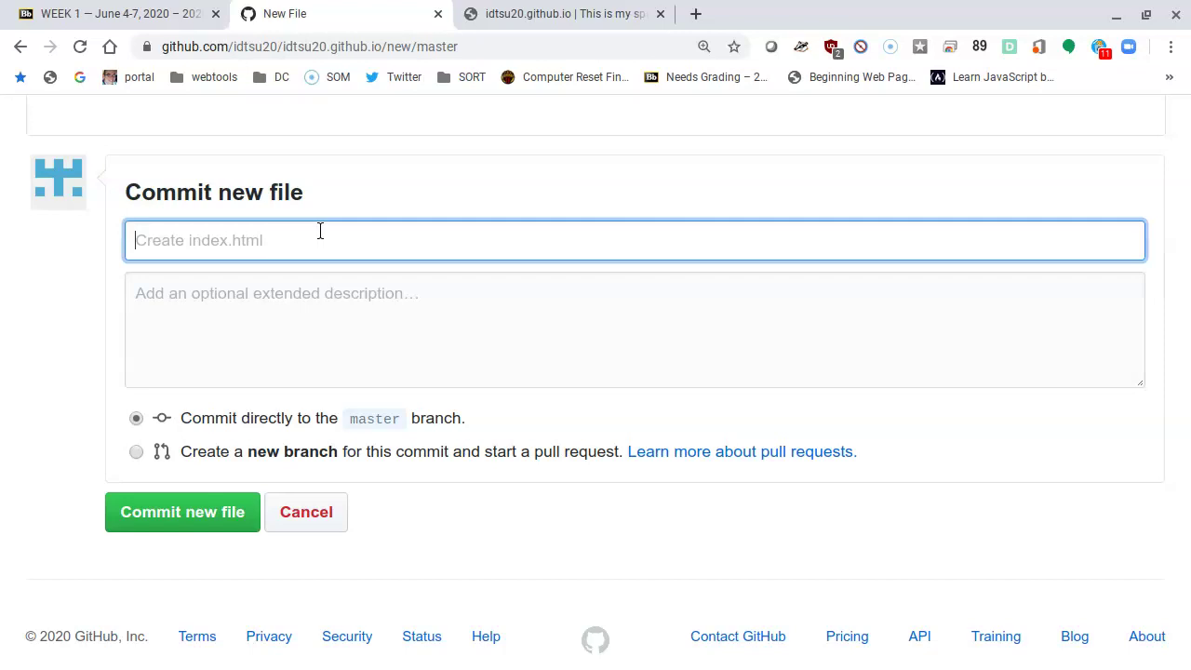
{"action": "type", "text": "Crea"}
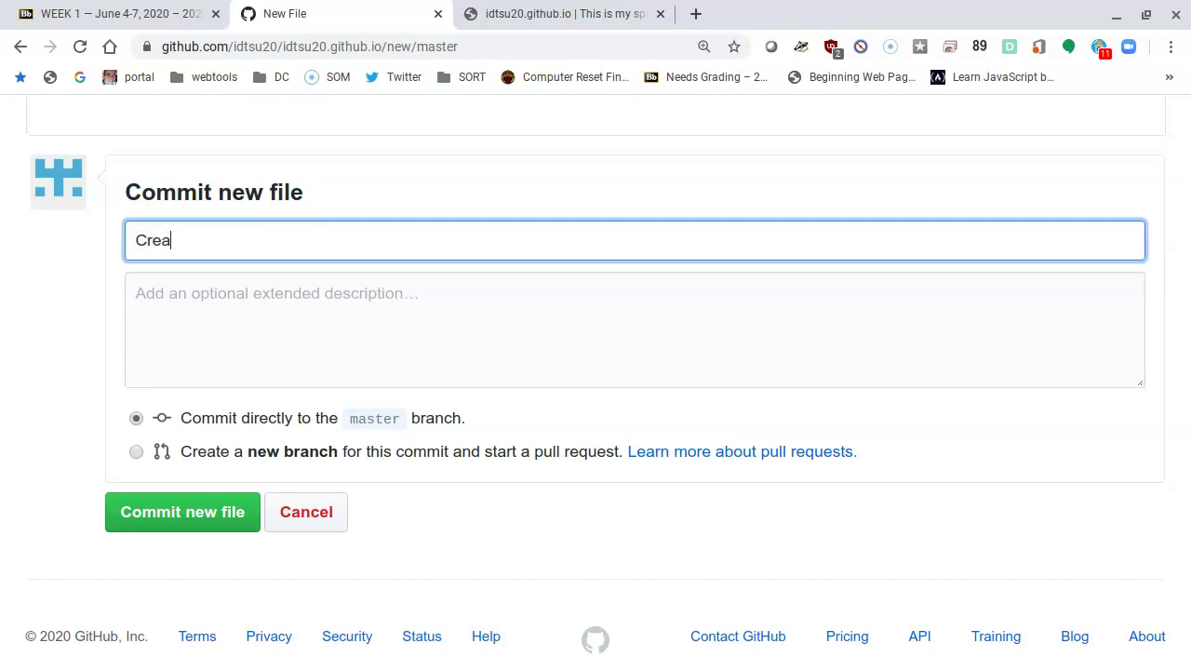
{"action": "type", "text": "ted this file for my html class"}
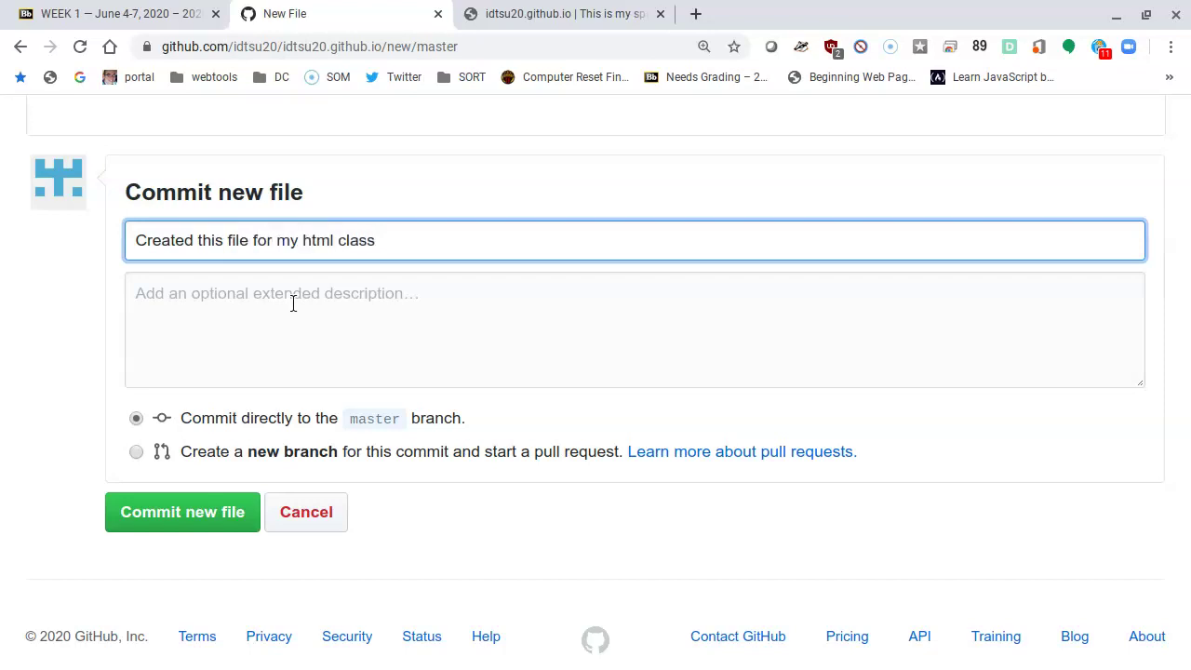
{"action": "left_click", "coordinate": [232, 302]}
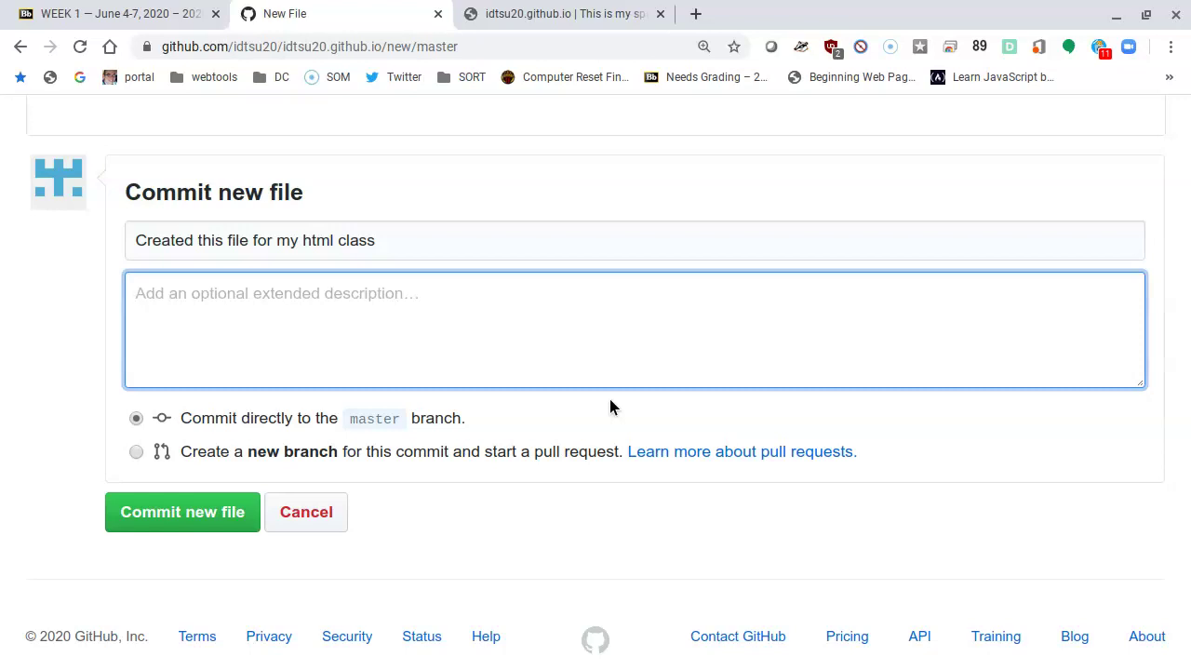
{"action": "left_click", "coordinate": [169, 515]}
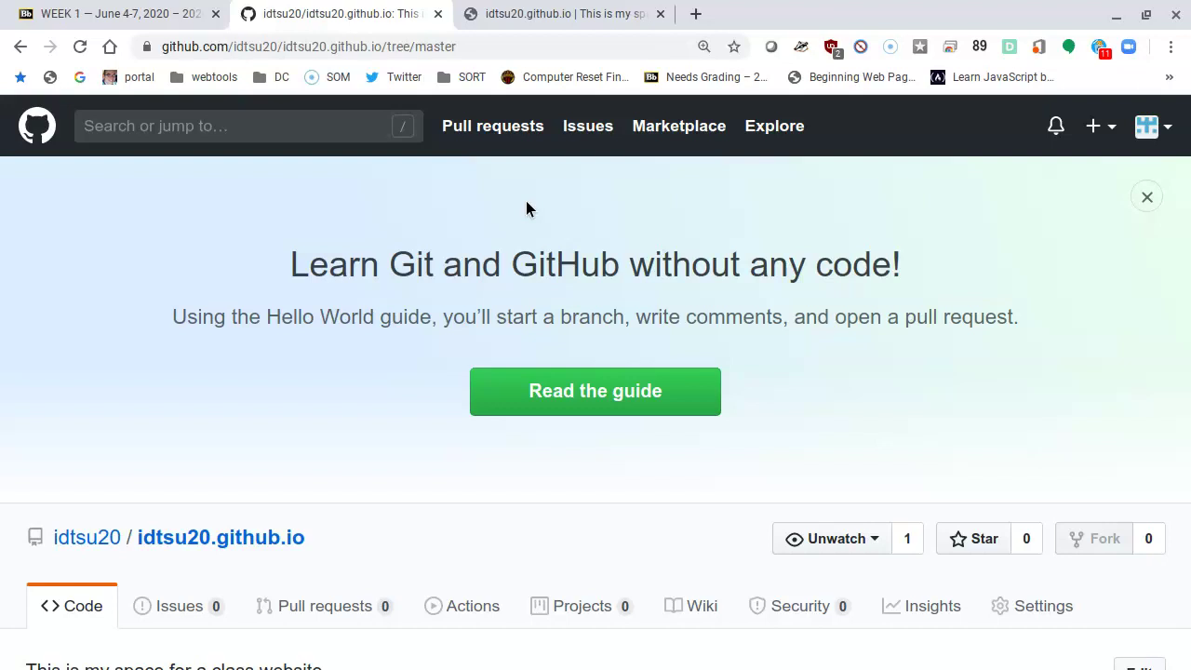
Step: Reset the zoom to 100% and review the file list showing README.md and index.html
{"action": "key", "text": "ctrl+minus"}
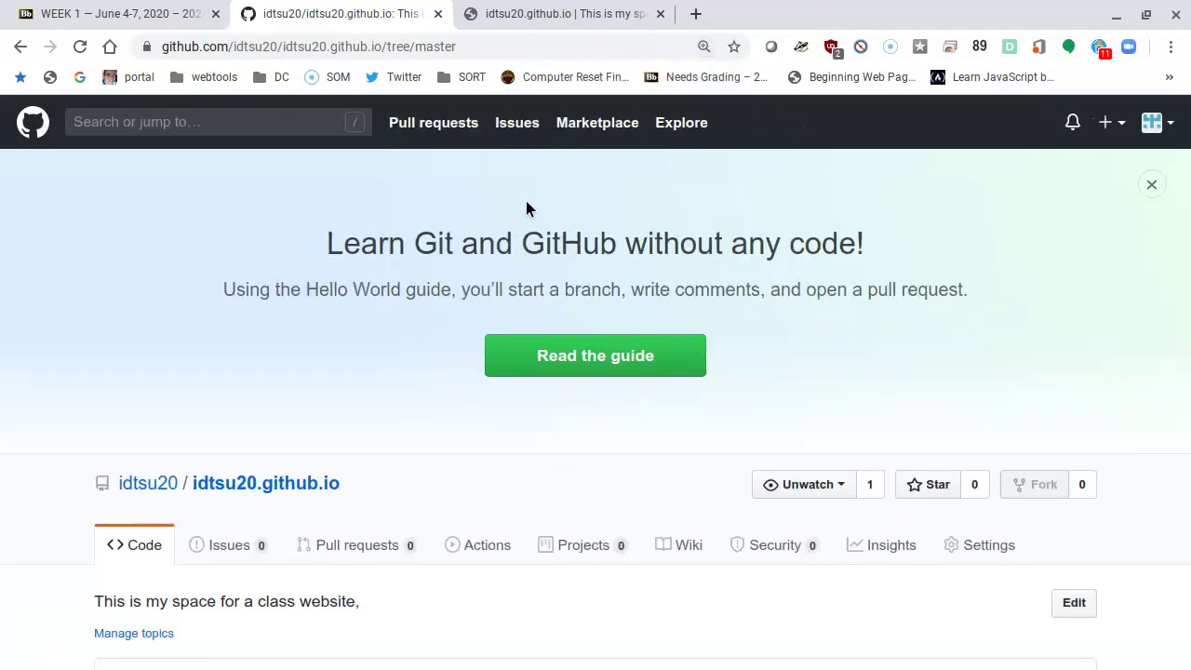
{"action": "key", "text": "ctrl+minus"}
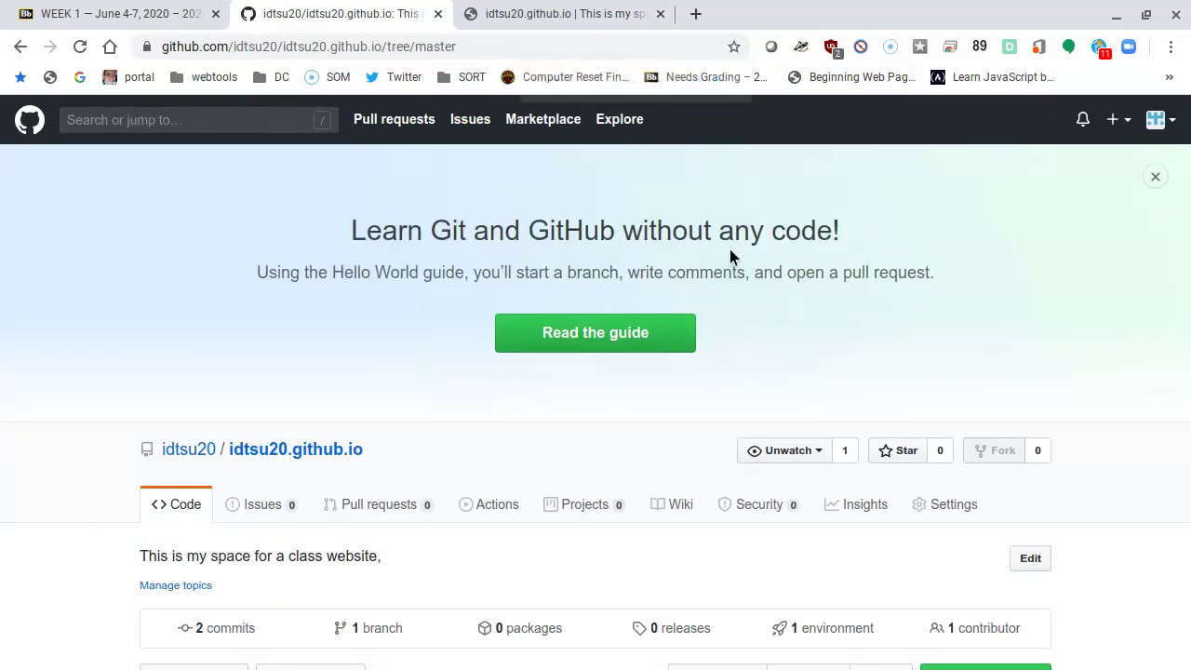
{"action": "scroll", "coordinate": [901, 284], "scroll_direction": "down", "scroll_amount": 2}
{"action": "scroll", "coordinate": [901, 288], "scroll_direction": "down", "scroll_amount": 3}
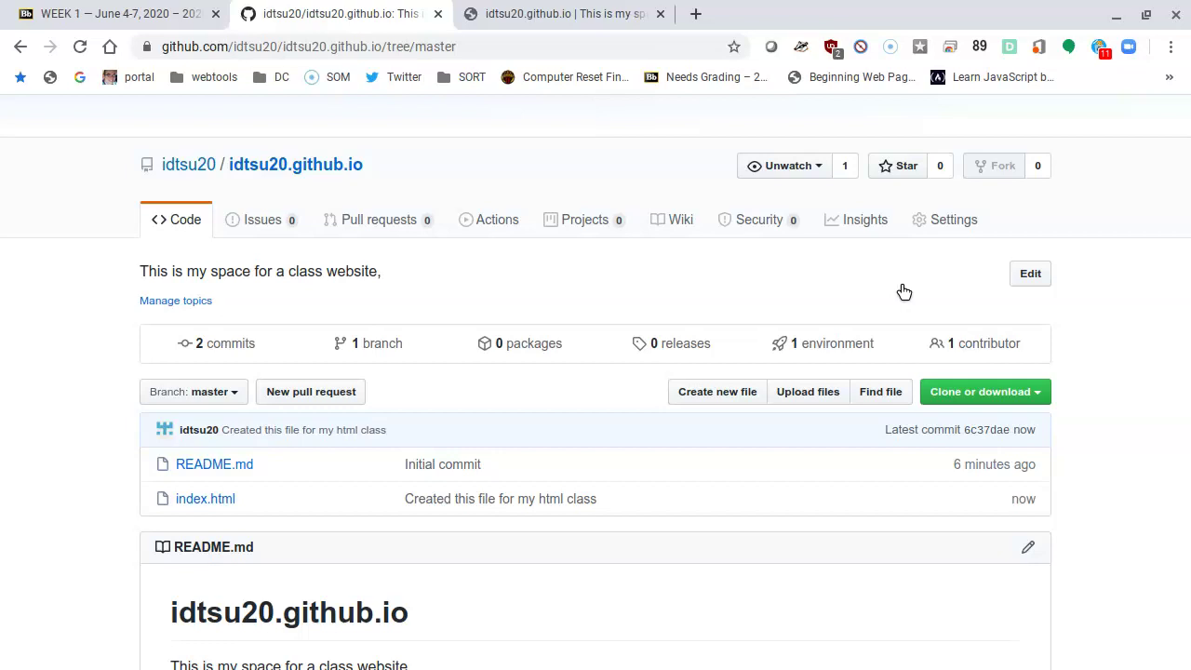
{"action": "scroll", "coordinate": [620, 340], "scroll_direction": "down", "scroll_amount": 2}
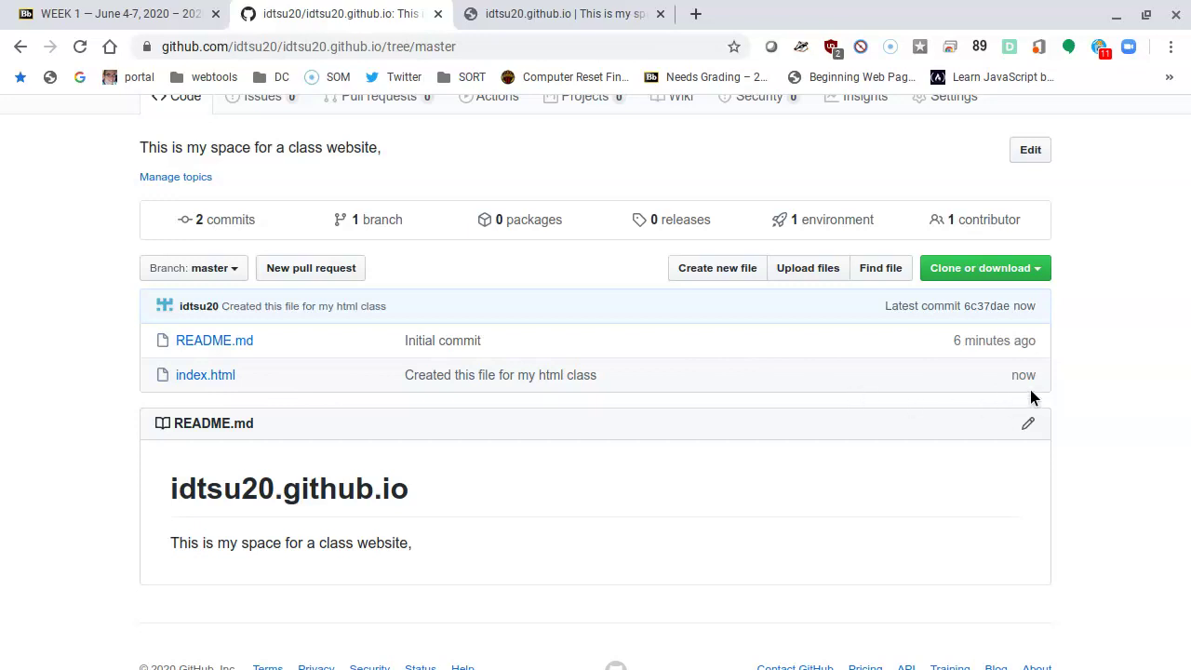
{"action": "mouse_move", "coordinate": [1028, 382]}
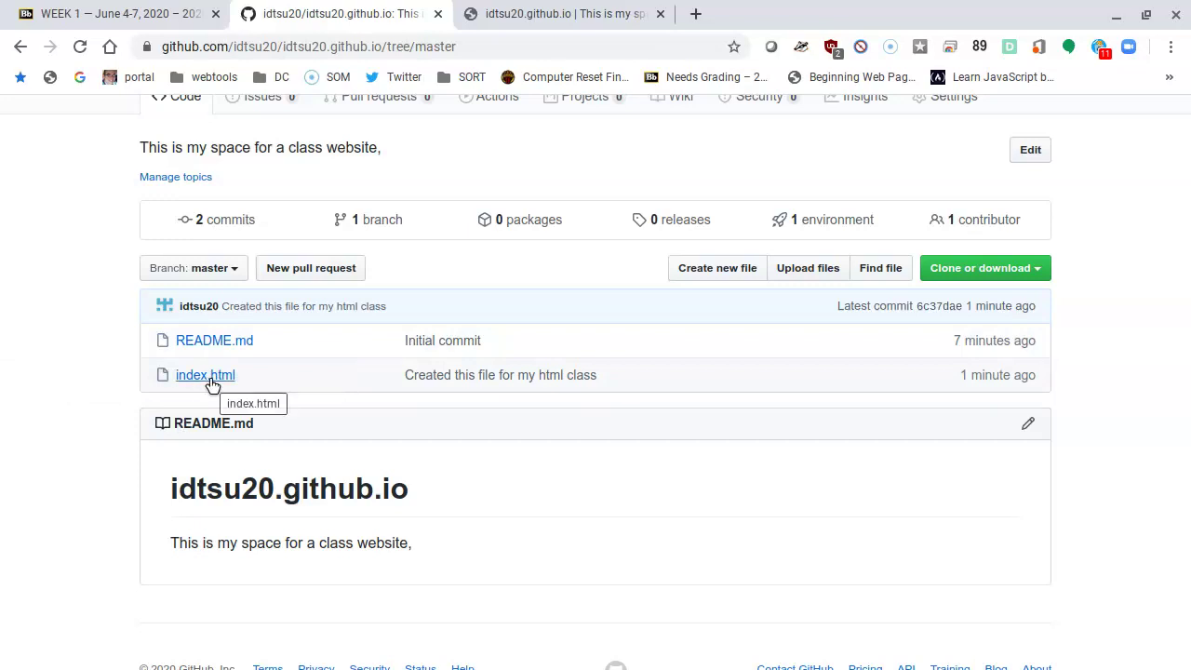
Step: View the committed index.html code, then return to the live Pages site tab
{"action": "left_click", "coordinate": [210, 377]}
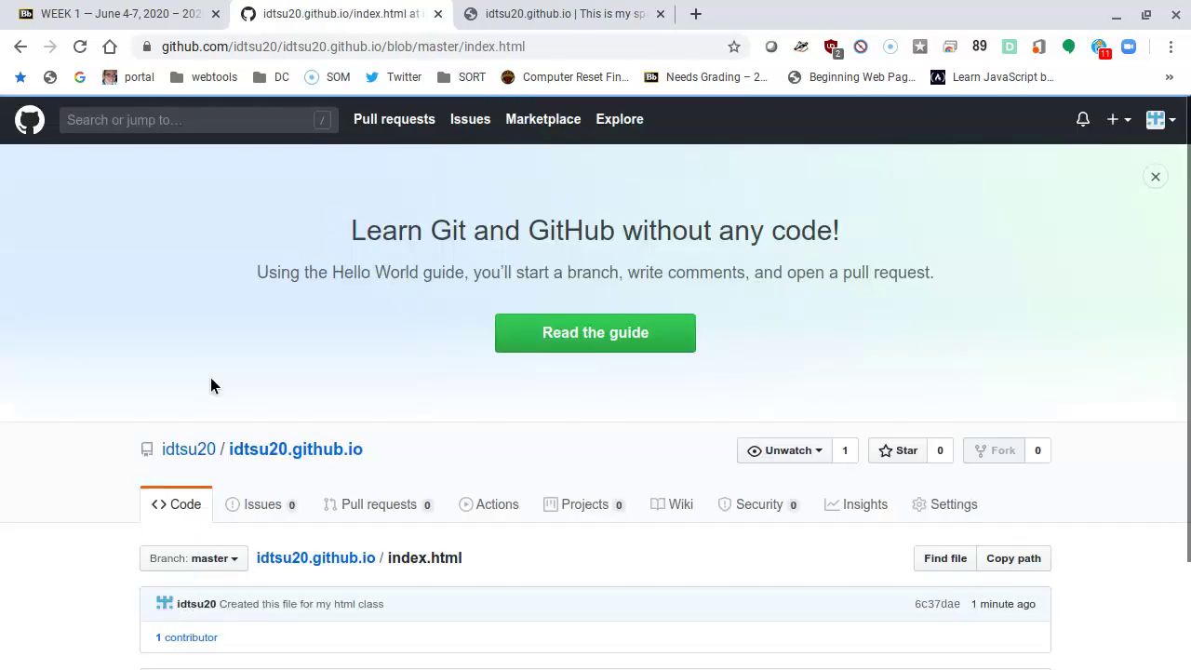
{"action": "scroll", "coordinate": [212, 365], "scroll_direction": "down", "scroll_amount": 3}
{"action": "scroll", "coordinate": [213, 370], "scroll_direction": "down", "scroll_amount": 3}
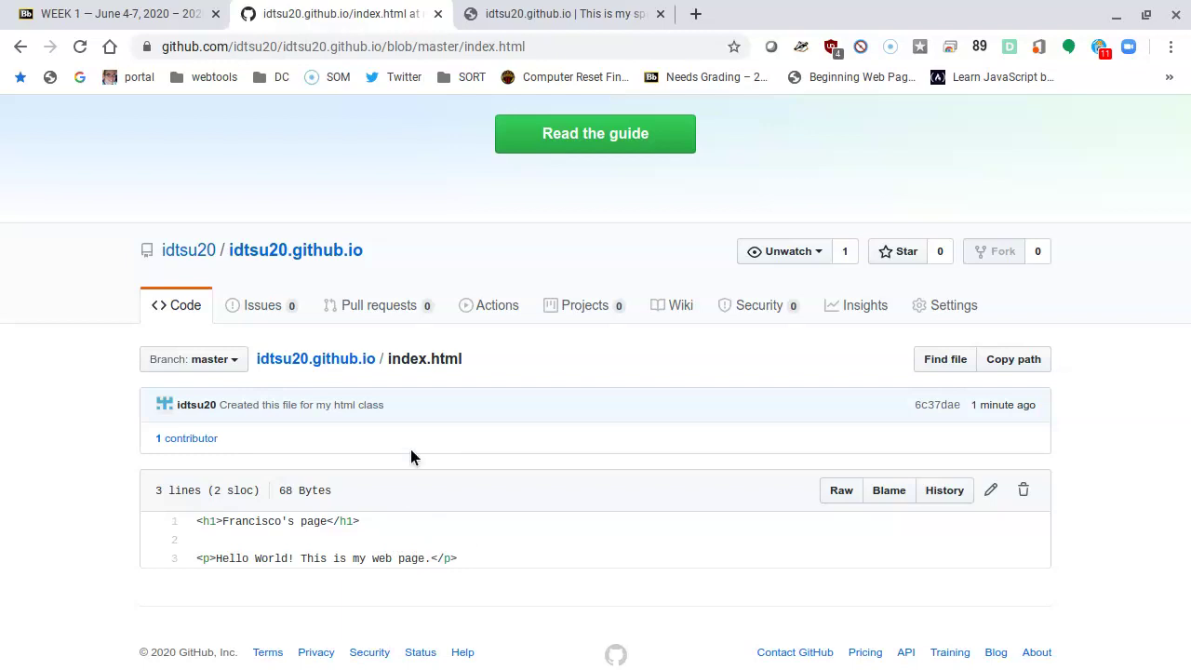
{"action": "left_click", "coordinate": [571, 17]}
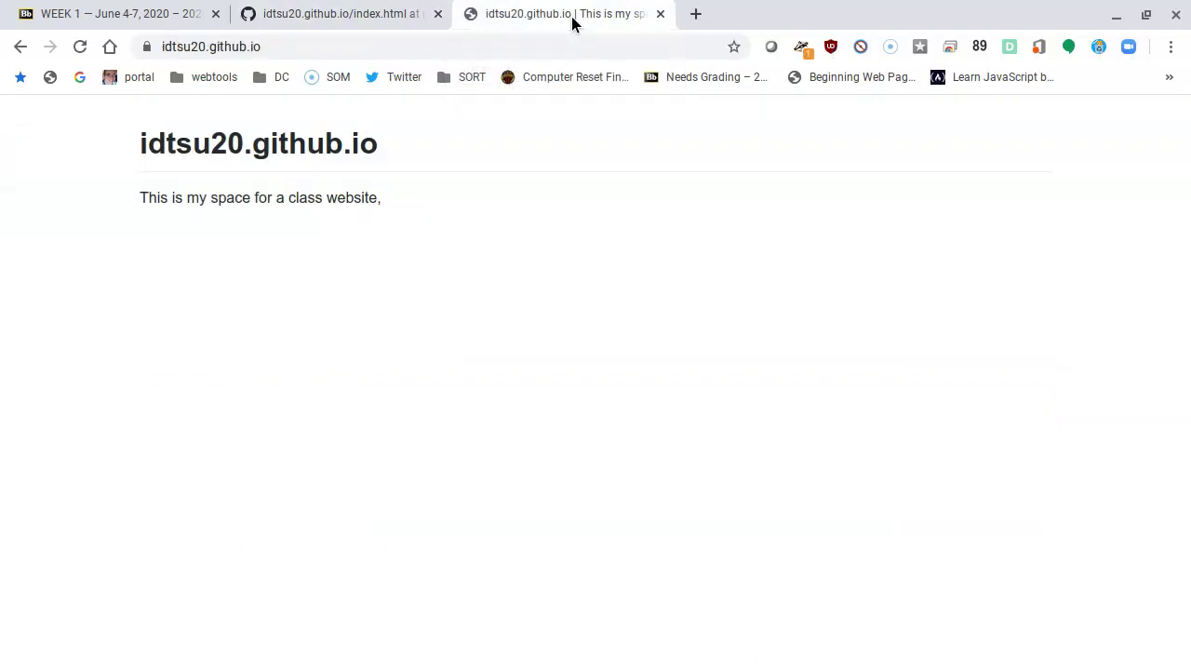
Step: Reload the live site to show the new heading and Hello World paragraph, then return to GitHub
{"action": "left_click", "coordinate": [81, 49]}
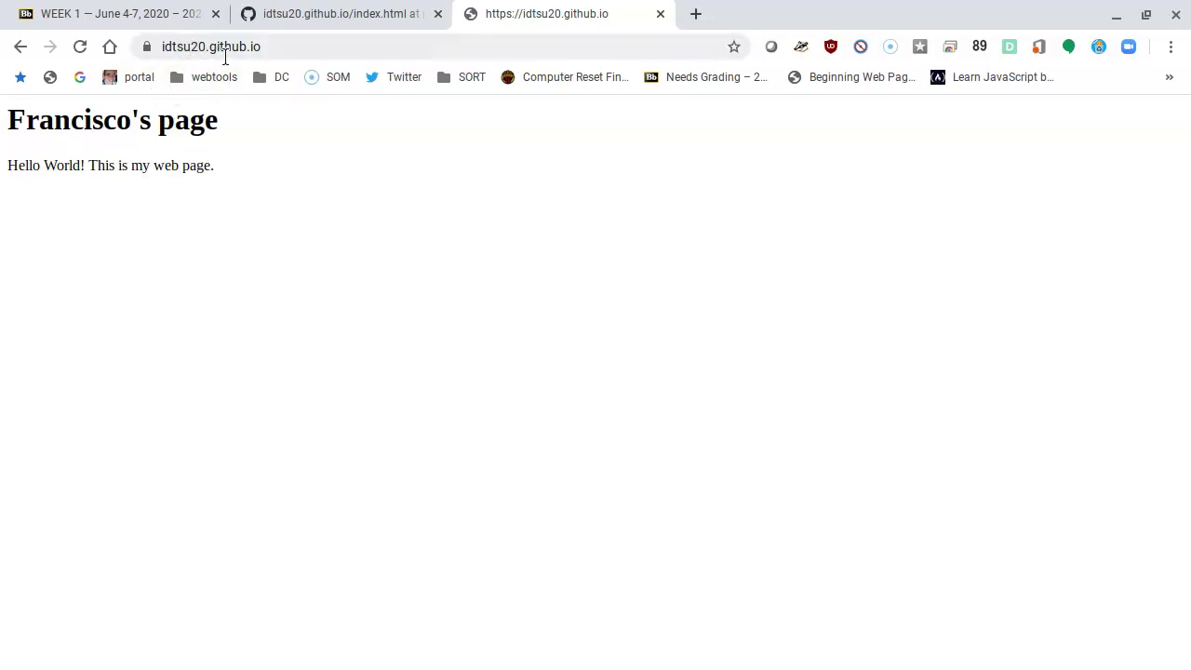
{"action": "left_click", "coordinate": [305, 52]}
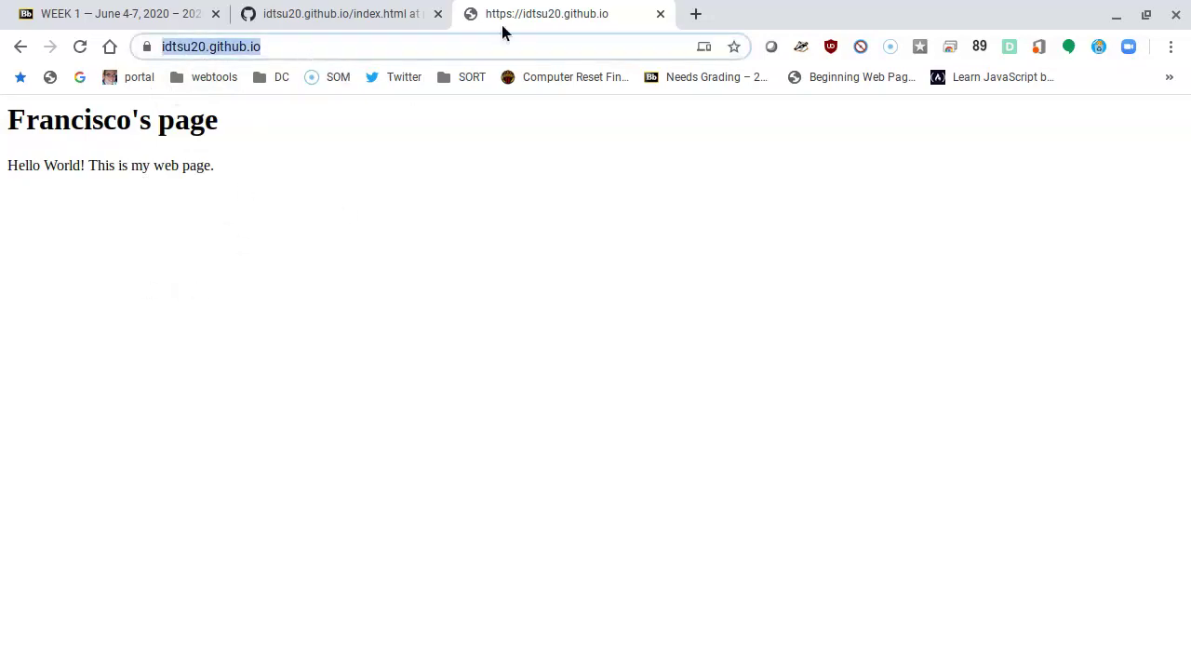
{"action": "left_click", "coordinate": [381, 15]}
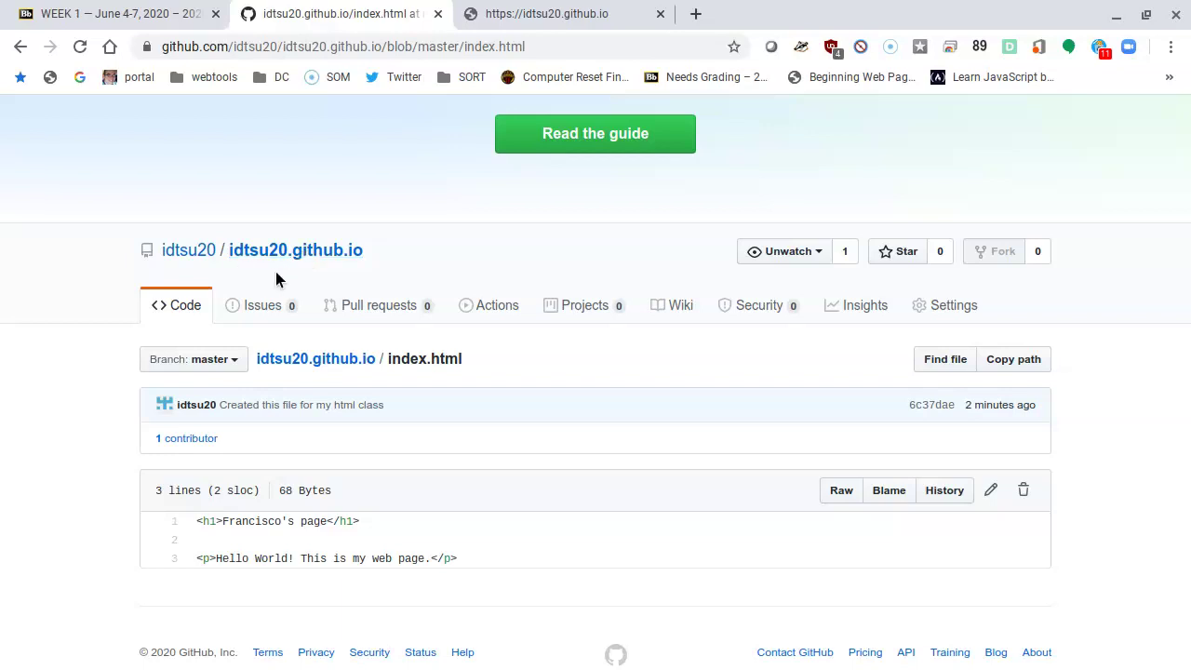
Step: Go to the repository's main page and select its full URL in the address bar
{"action": "left_click", "coordinate": [322, 257]}
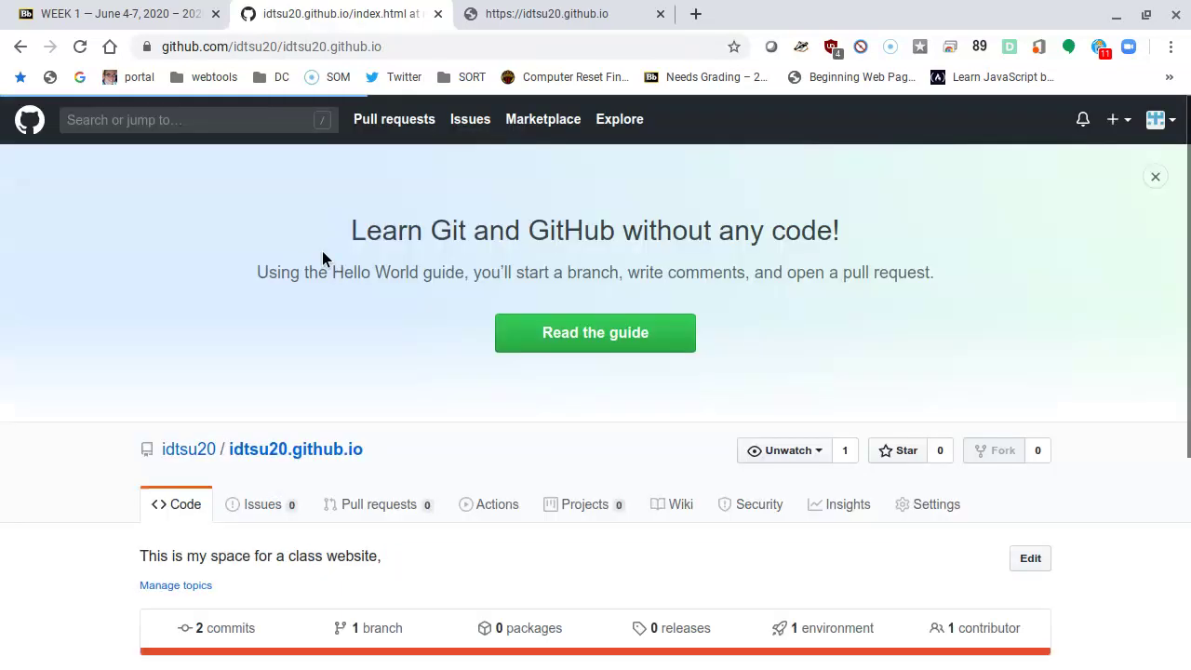
{"action": "scroll", "coordinate": [724, 358], "scroll_direction": "down", "scroll_amount": 3}
{"action": "scroll", "coordinate": [725, 361], "scroll_direction": "down", "scroll_amount": 1}
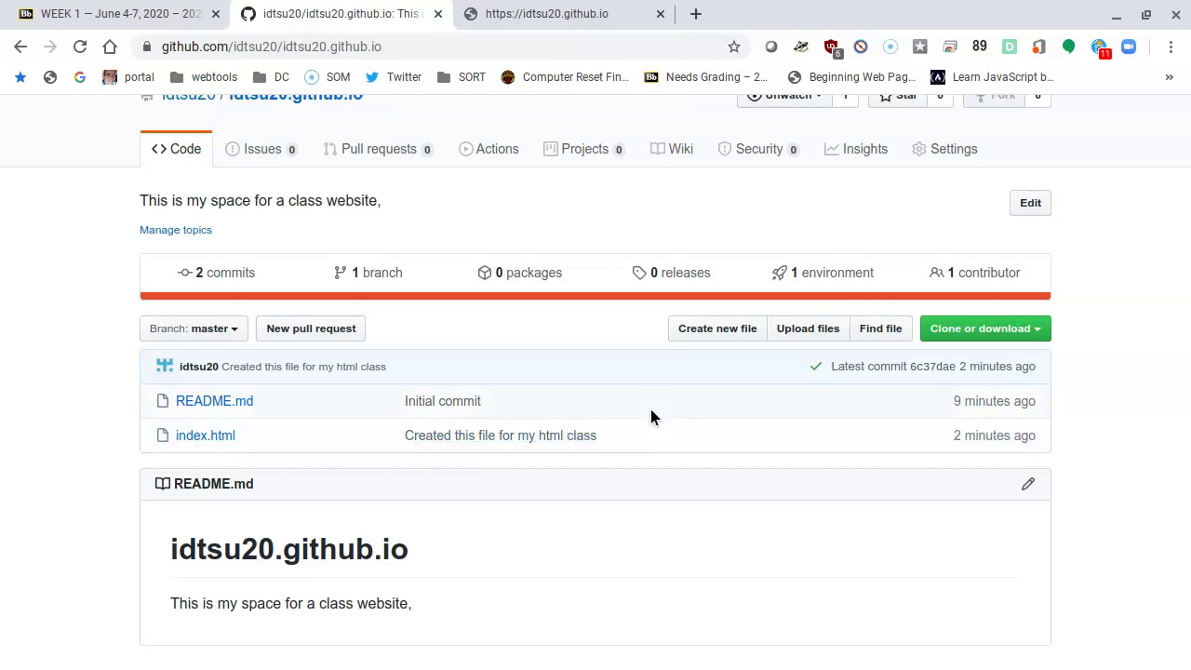
{"action": "scroll", "coordinate": [716, 426], "scroll_direction": "up", "scroll_amount": 4}
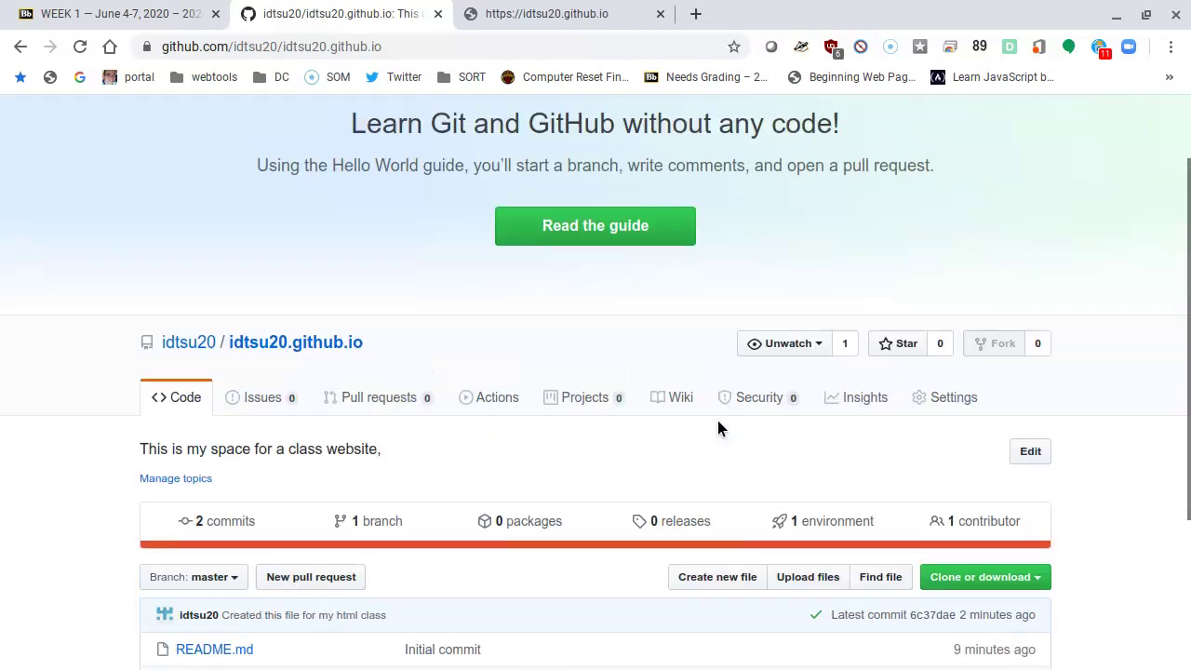
{"action": "left_click", "coordinate": [289, 47]}
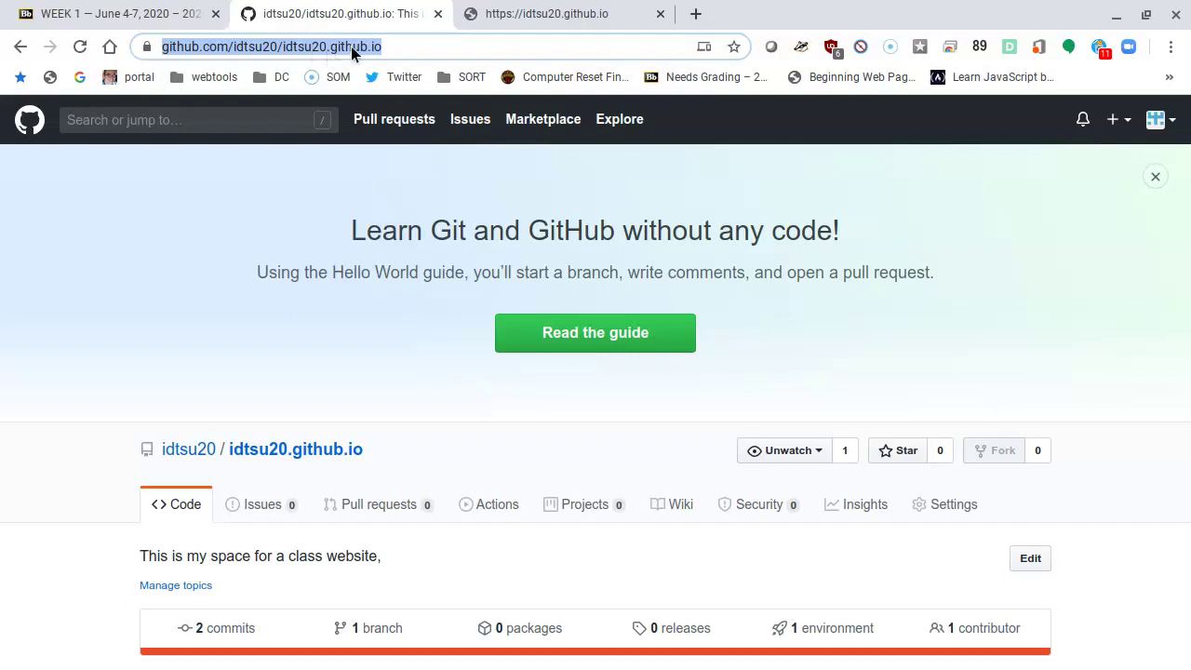
{"action": "left_click", "coordinate": [410, 47]}
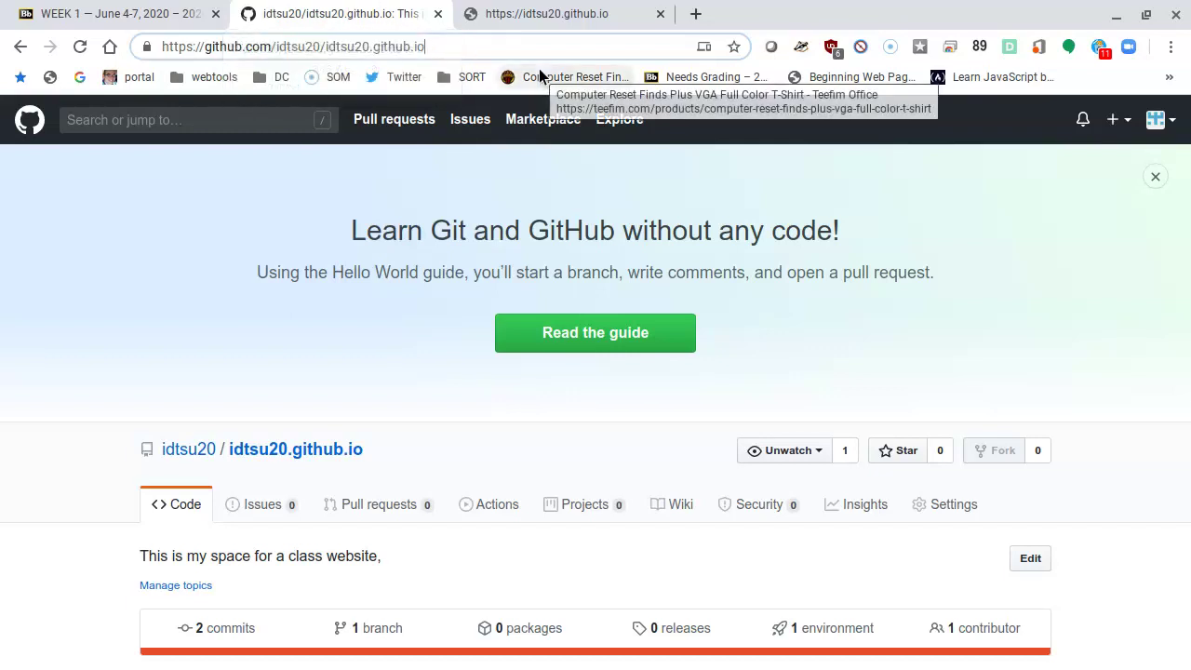
{"action": "key", "text": "ctrl+shift+Left"}
{"action": "key", "text": "ctrl+a"}
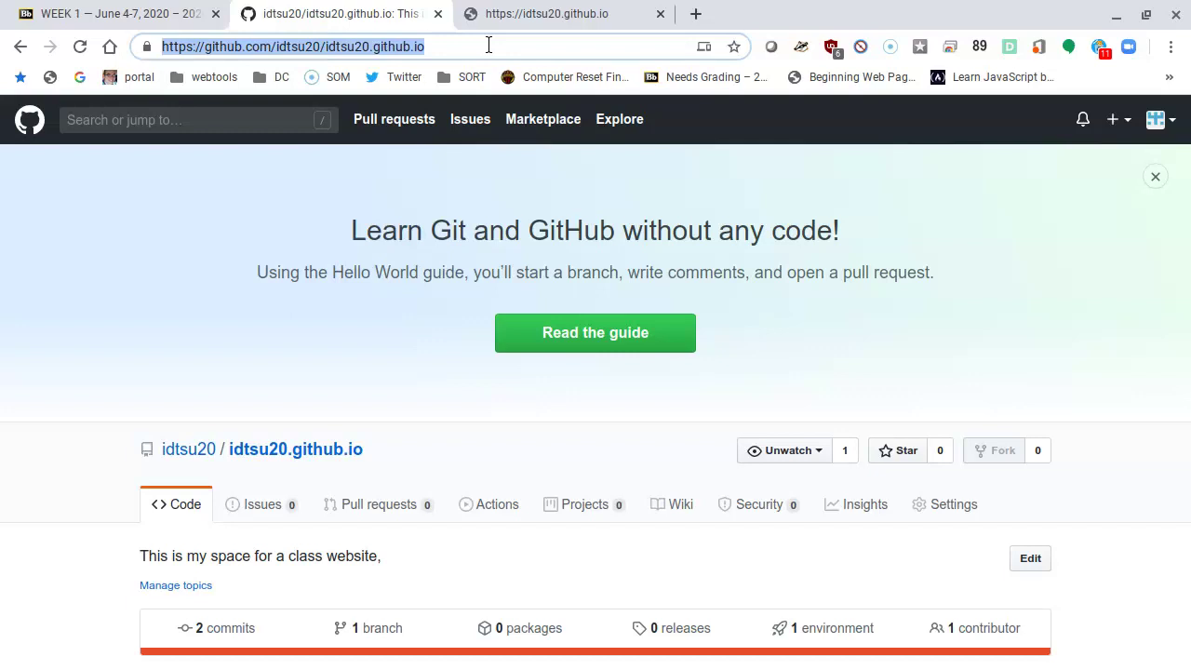
{"action": "left_click", "coordinate": [546, 14]}
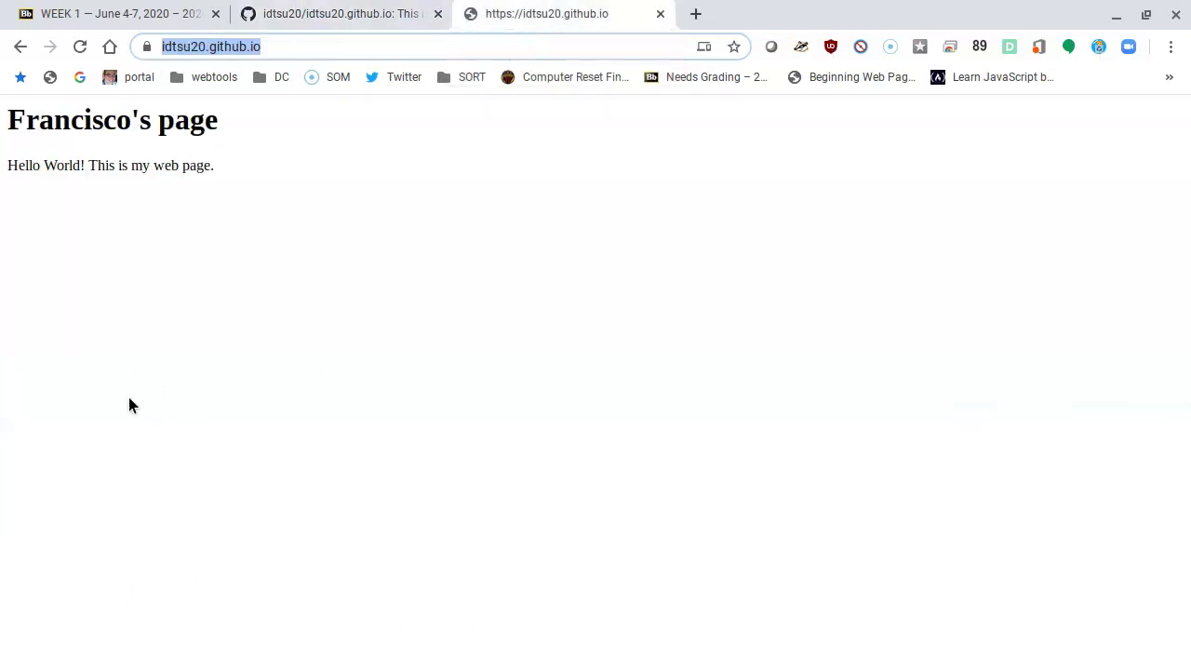
Step: Append /000/index.html to the live site's address without loading it
{"action": "left_click", "coordinate": [180, 43]}
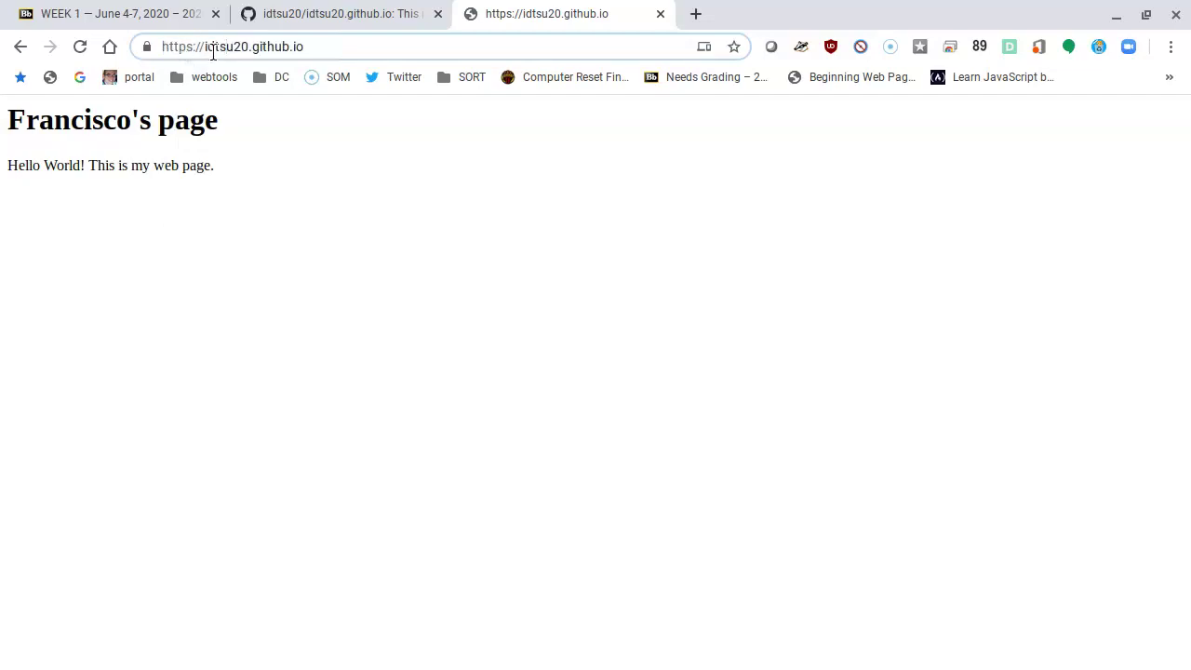
{"action": "left_click", "coordinate": [344, 48]}
{"action": "type", "text": "/"}
{"action": "type", "text": "0"}
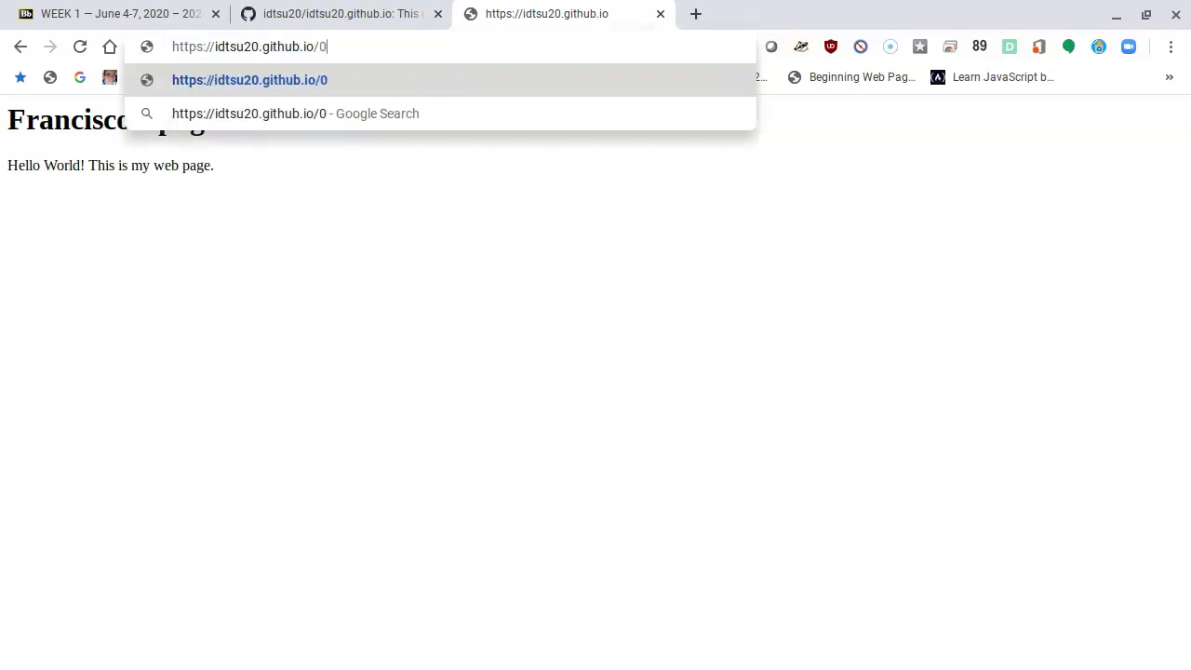
{"action": "type", "text": "00/"}
{"action": "type", "text": "inde"}
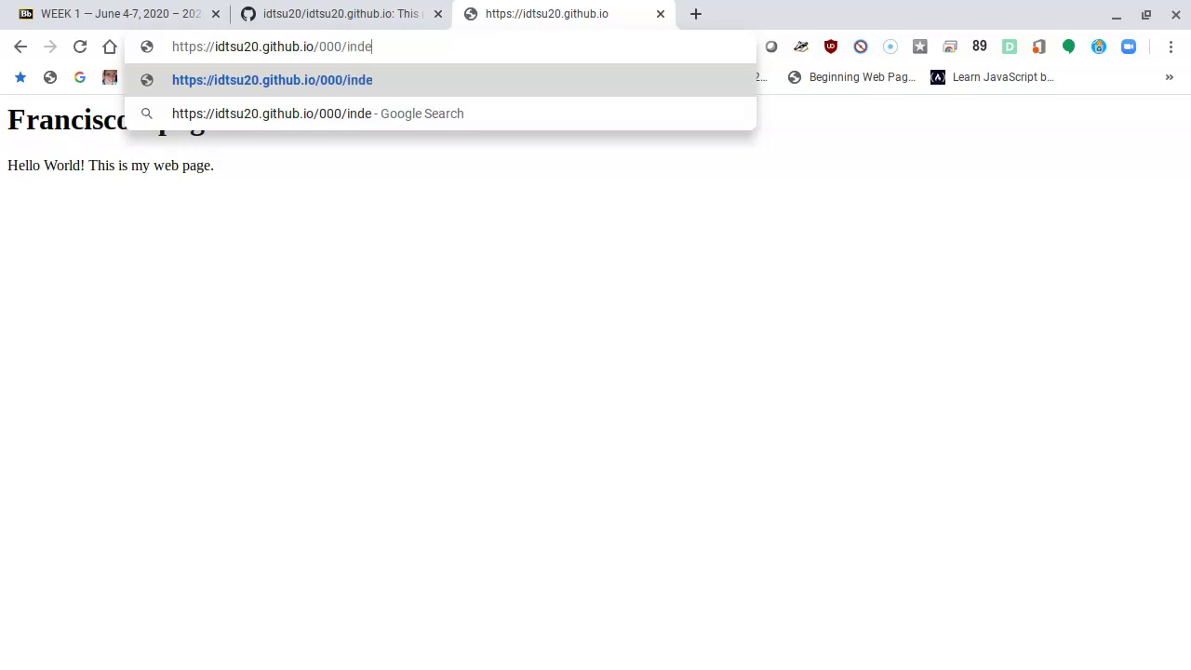
{"action": "type", "text": "x.html"}
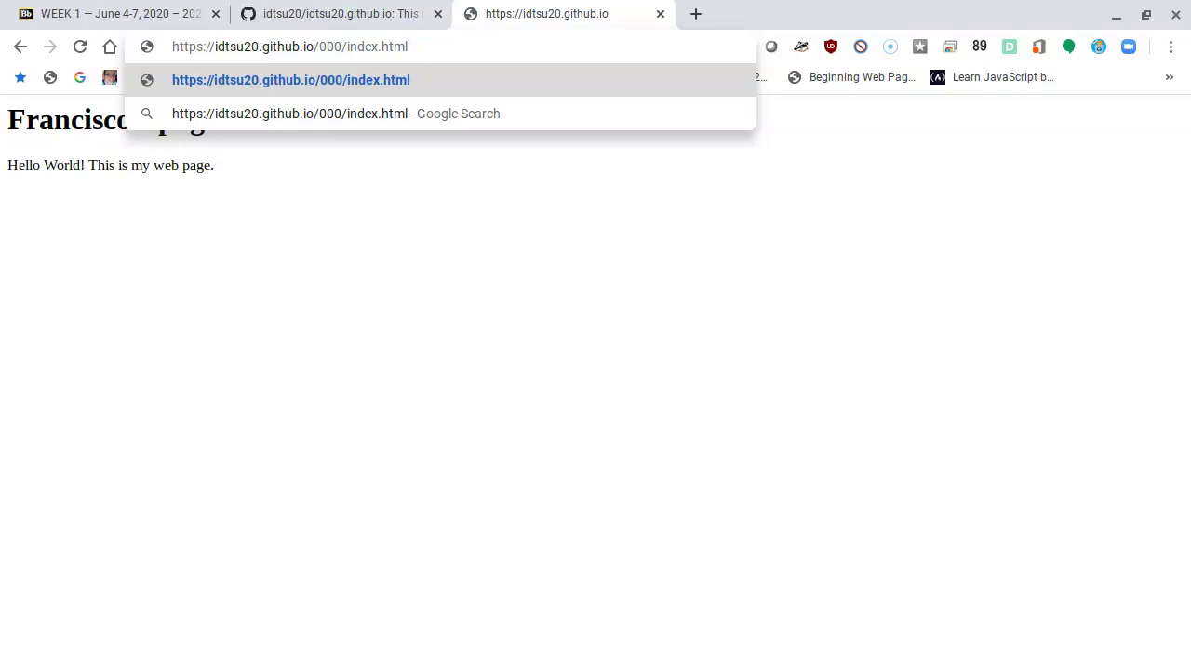
{"action": "left_click", "coordinate": [376, 7]}
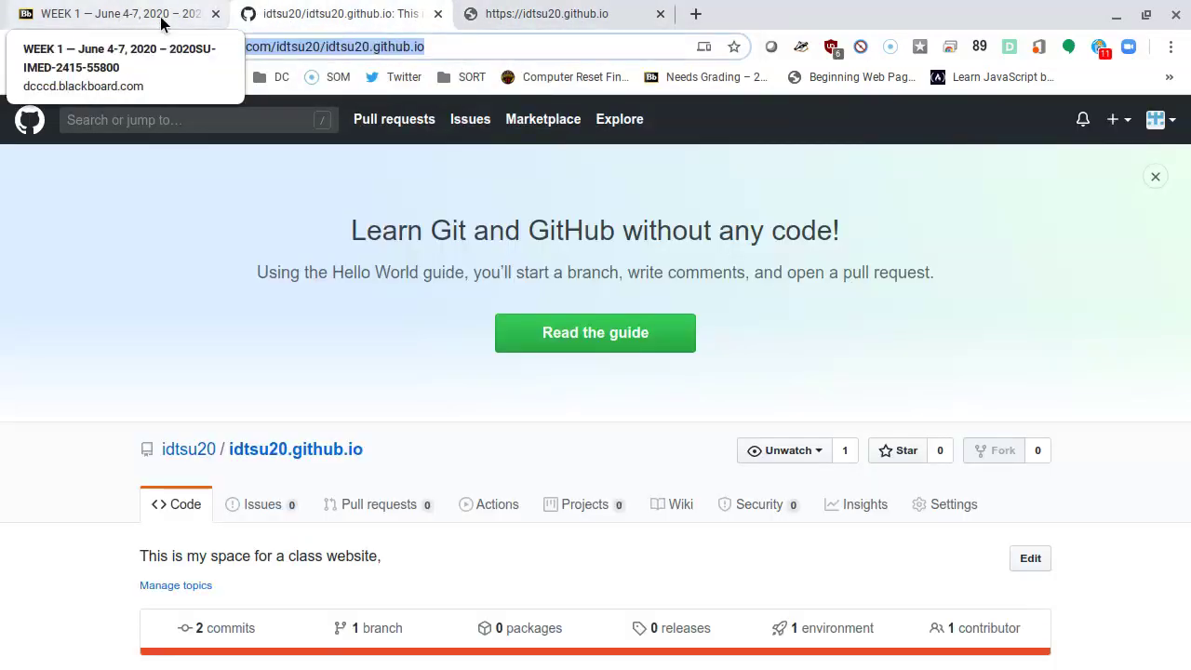
Step: Select the example GitHub profile URL in Blackboard and enter the user's profile address in a new tab
{"action": "left_click", "coordinate": [161, 23]}
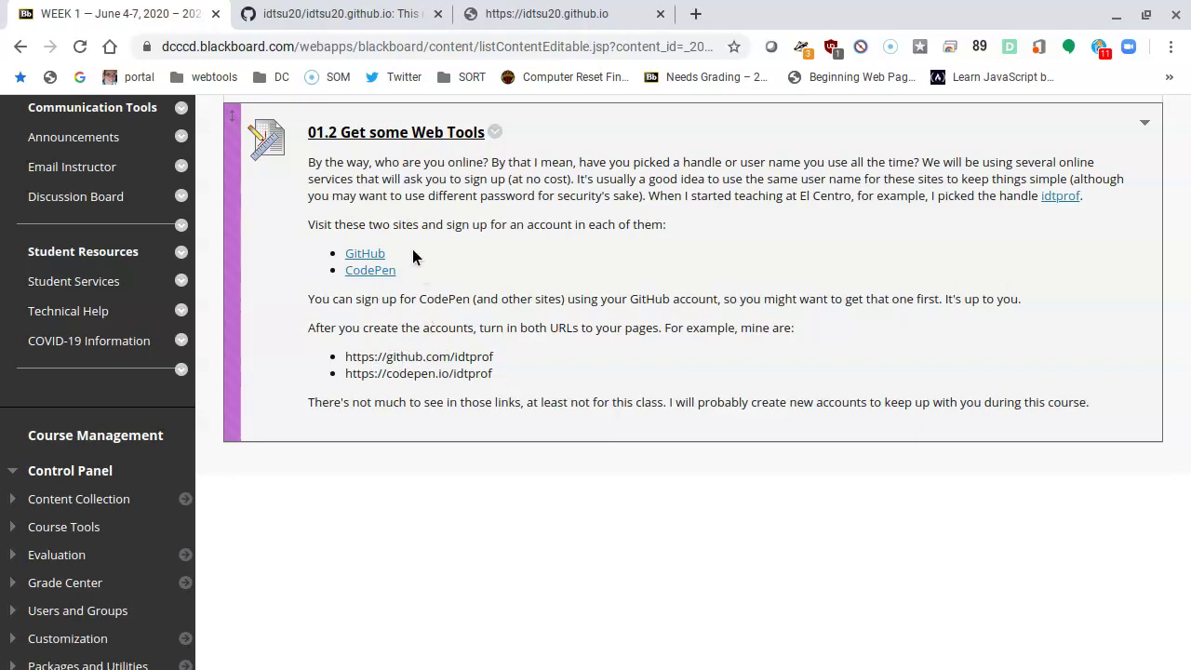
{"action": "triple_click", "coordinate": [395, 356]}
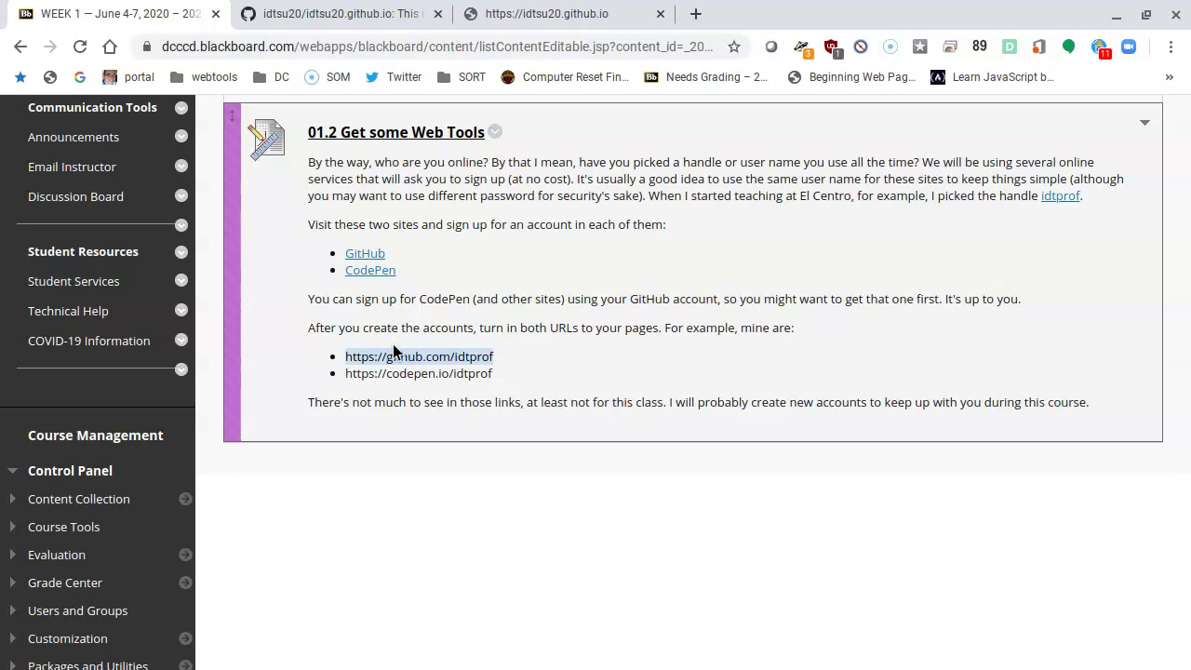
{"action": "left_click", "coordinate": [696, 14]}
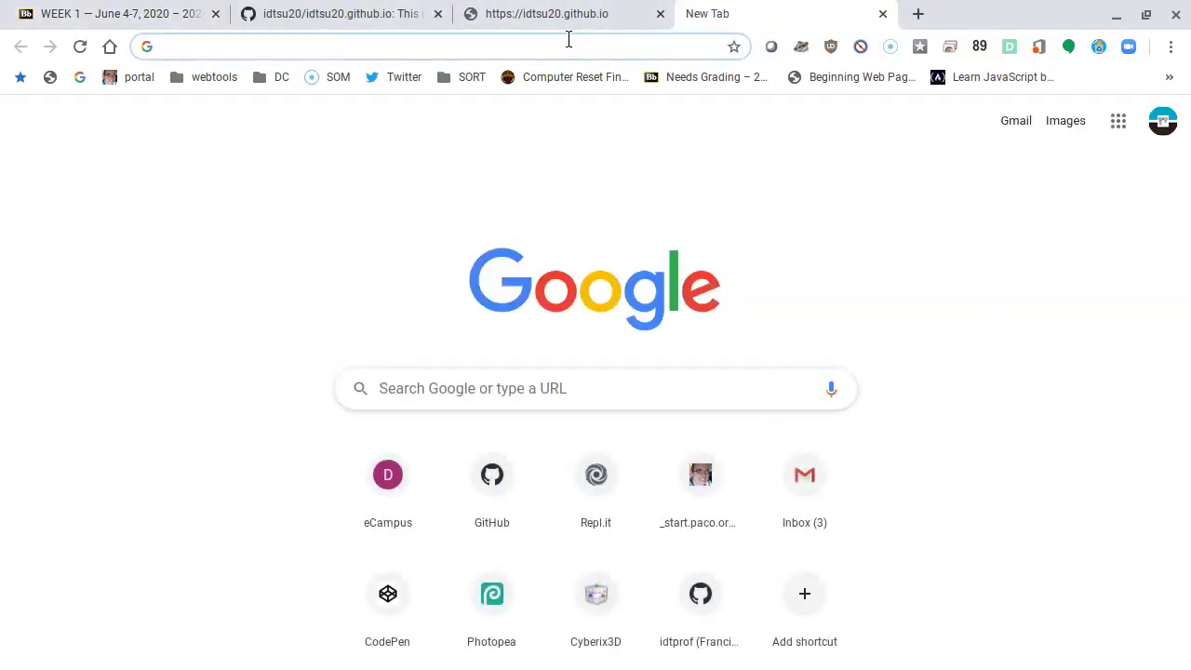
{"action": "type", "text": "githu"}
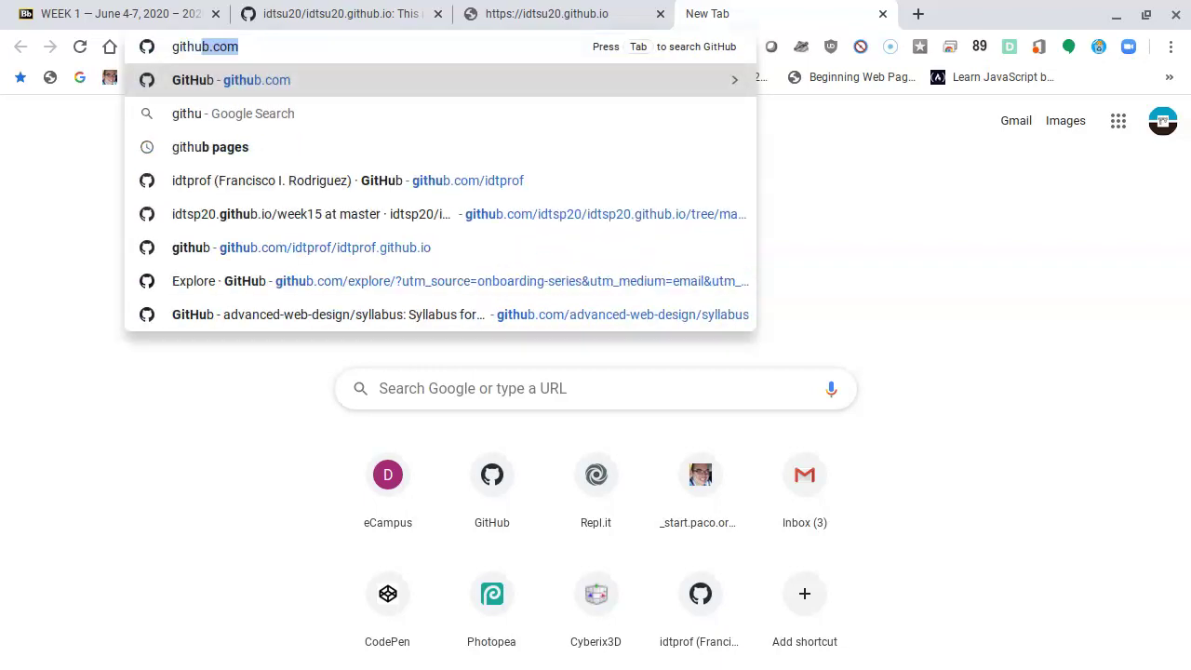
{"action": "type", "text": "b.com/"}
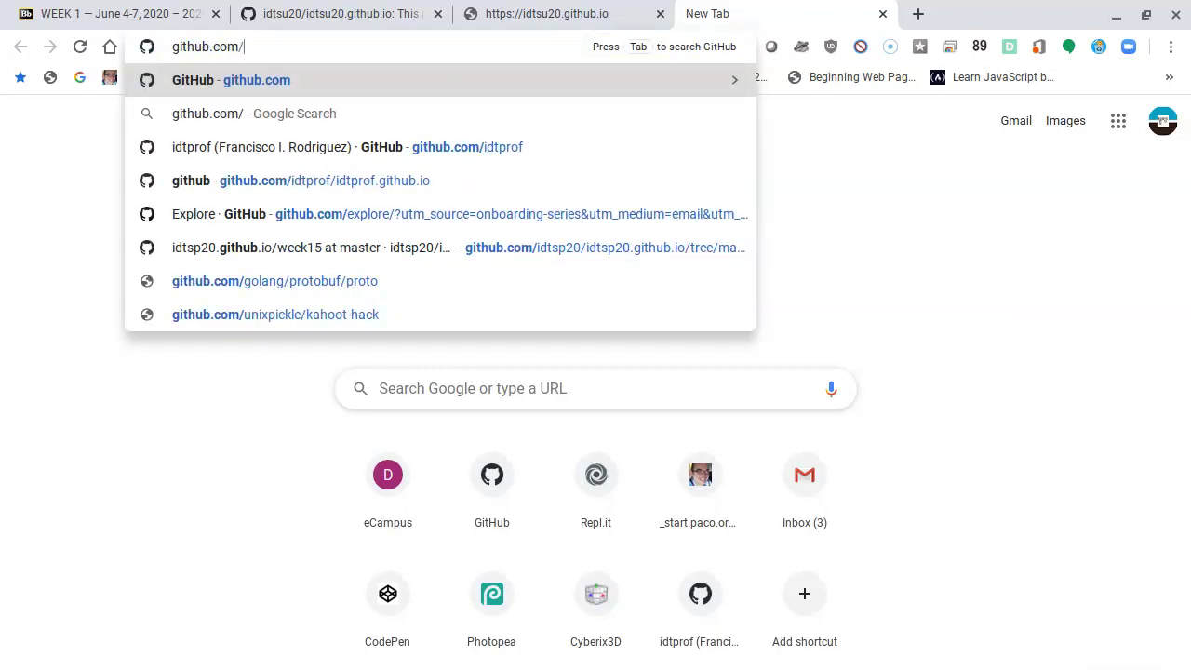
{"action": "type", "text": "idtsu20"}
Step: Load the user's GitHub profile and look over its 1 repository and June 2020 commits
{"action": "key", "text": "Return"}
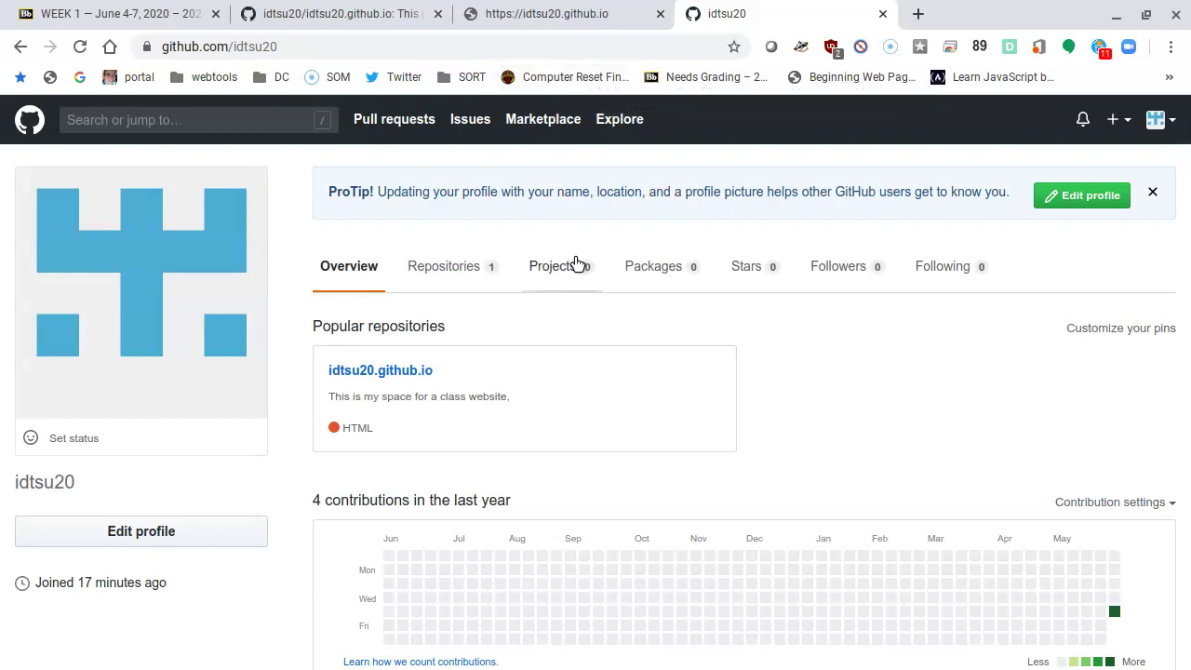
{"action": "scroll", "coordinate": [547, 420], "scroll_direction": "down", "scroll_amount": 1}
{"action": "scroll", "coordinate": [547, 420], "scroll_direction": "down", "scroll_amount": 3}
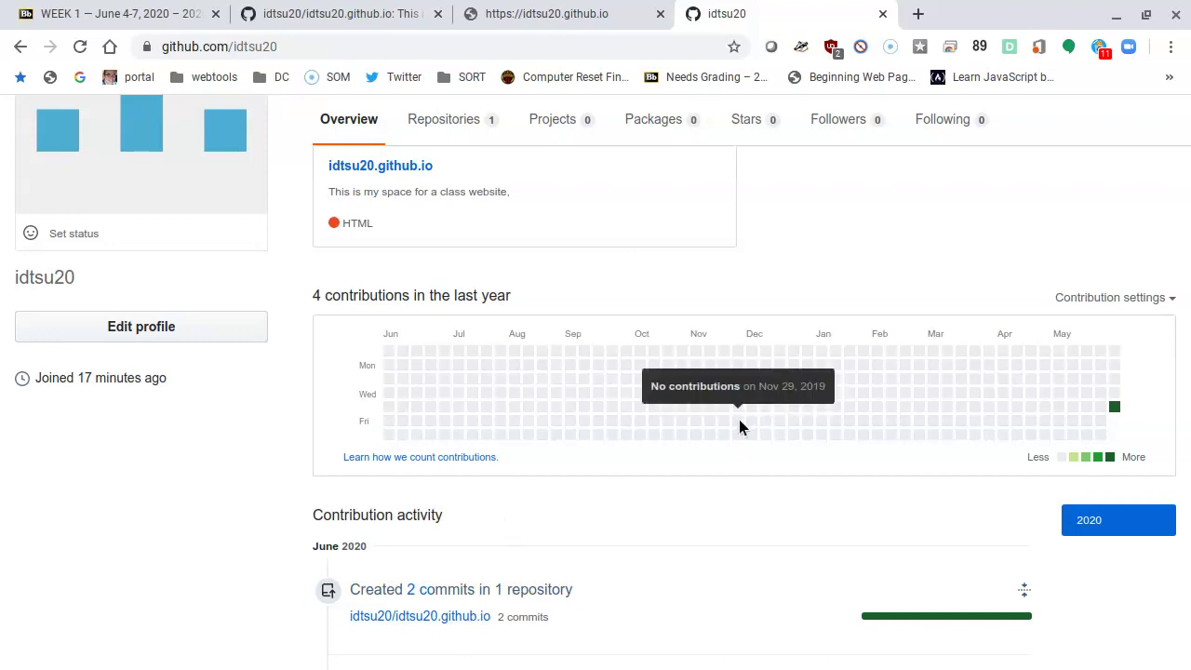
{"action": "scroll", "coordinate": [734, 428], "scroll_direction": "up", "scroll_amount": 4}
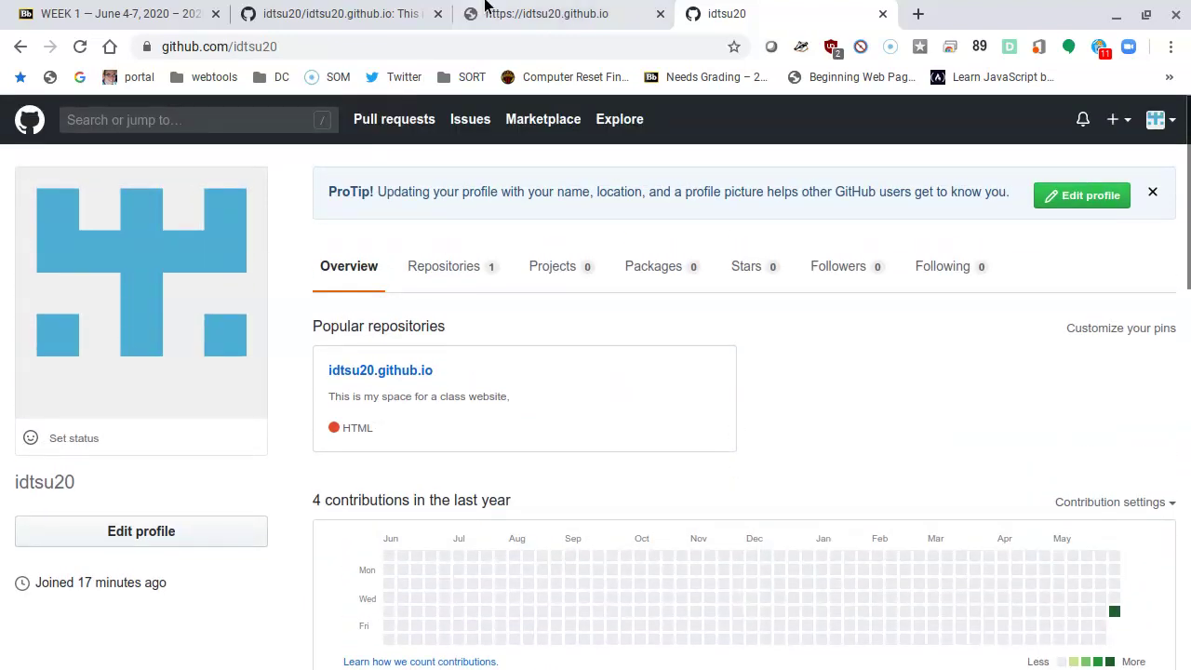
Step: Reload the published github.io site at its root address, dropping /000/index.html from the URL
{"action": "left_click", "coordinate": [532, 21]}
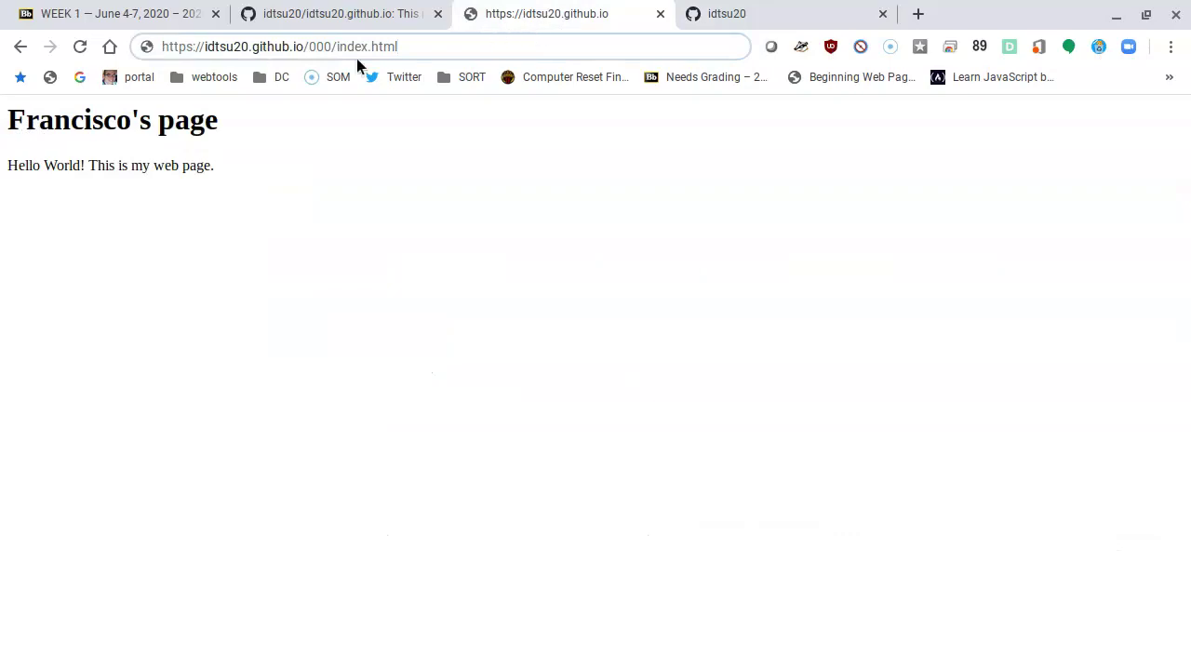
{"action": "left_click_drag", "start_coordinate": [310, 46], "coordinate": [468, 51]}
{"action": "key", "text": "BackSpace"}
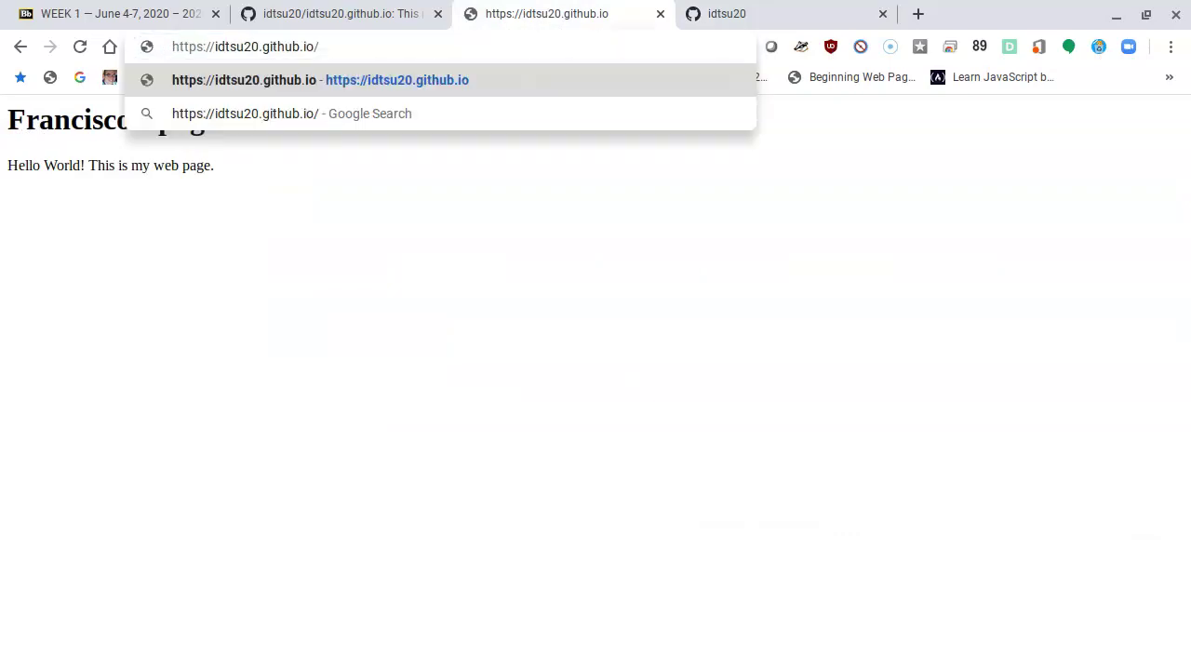
{"action": "key", "text": "Return"}
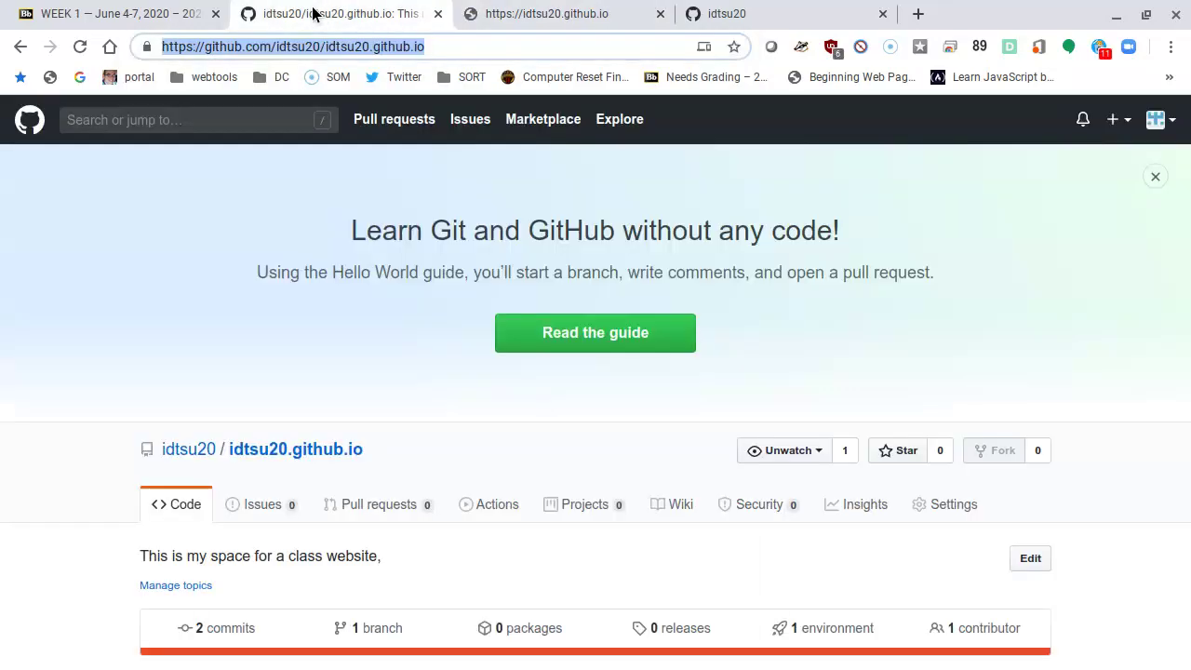
{"action": "left_click", "coordinate": [316, 13]}
Step: Open CodePen from the link in Blackboard's 01.2 Get some Web Tools item
{"action": "left_click", "coordinate": [147, 14]}
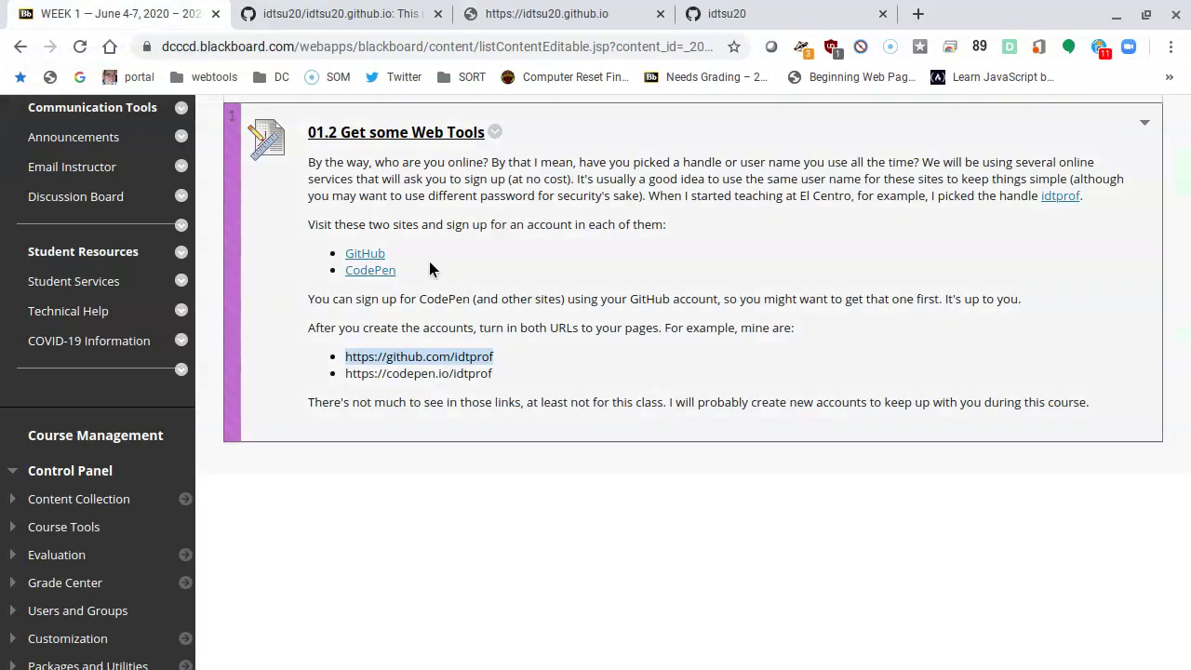
{"action": "left_click", "coordinate": [370, 272]}
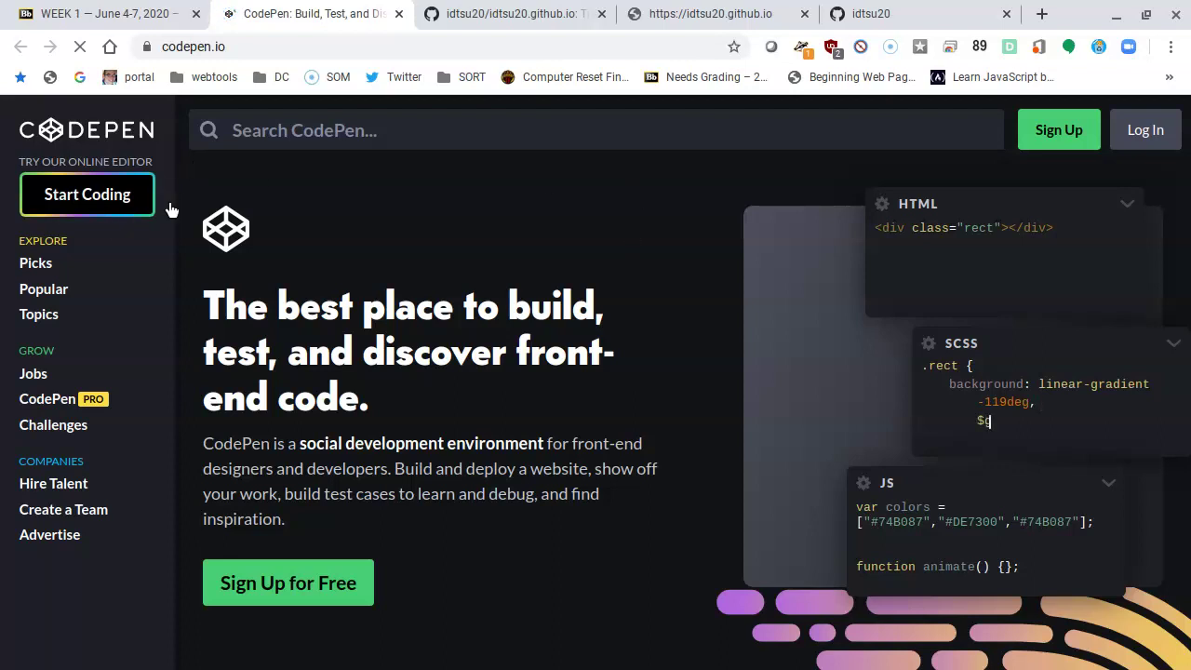
Step: Sign up for CodePen using GitHub and authorize CodePen's access to the GitHub account
{"action": "left_click", "coordinate": [1058, 124]}
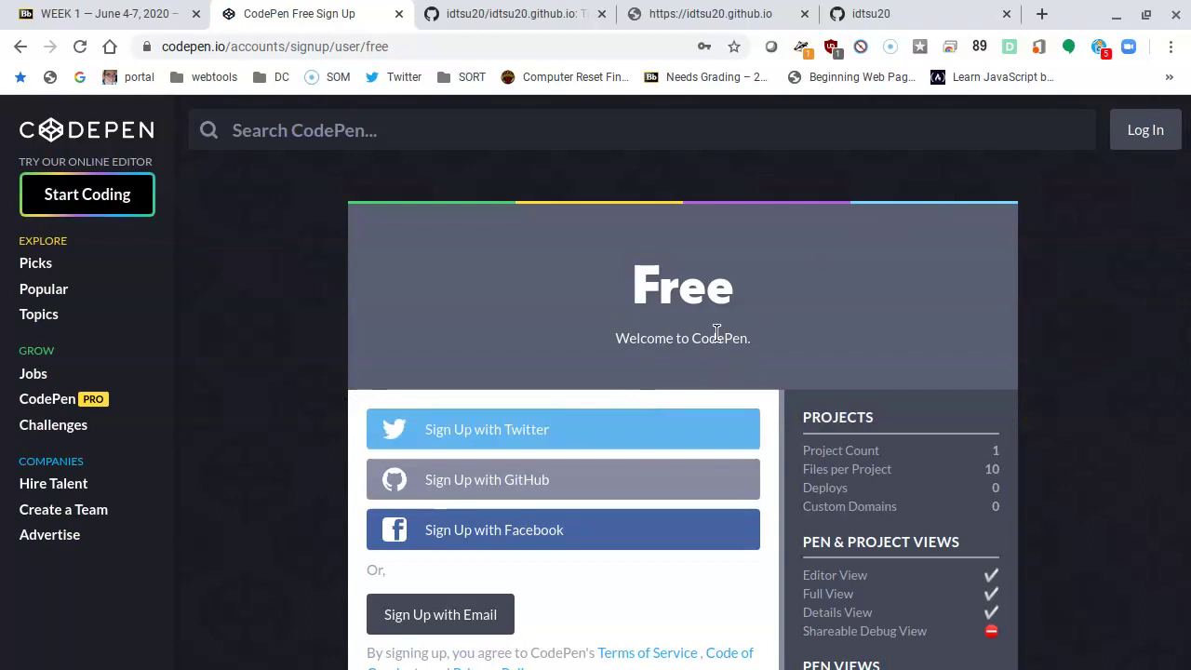
{"action": "left_click", "coordinate": [499, 484]}
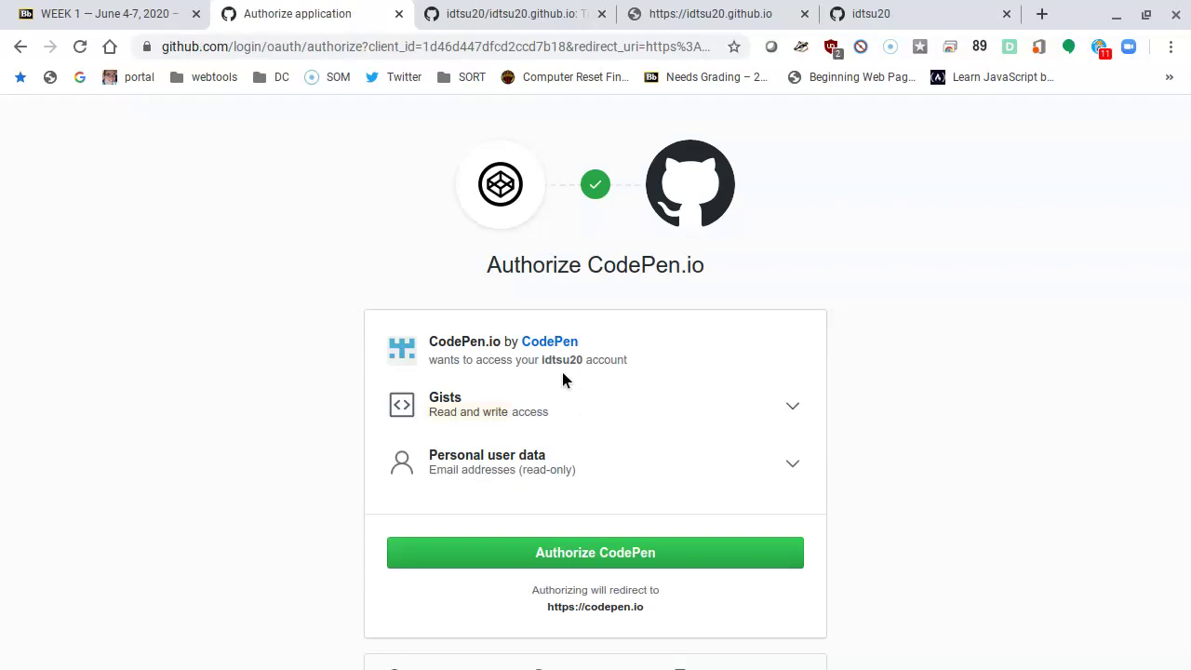
{"action": "left_click", "coordinate": [612, 555]}
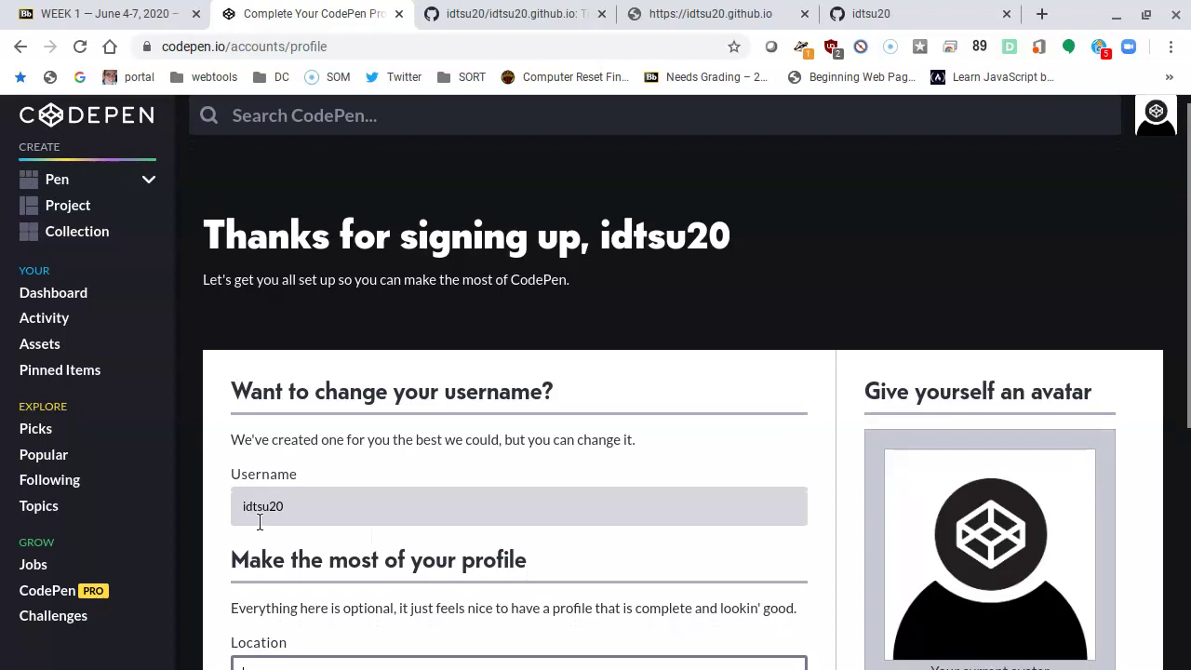
{"action": "left_click", "coordinate": [248, 507]}
{"action": "left_click_drag", "start_coordinate": [244, 507], "coordinate": [308, 502]}
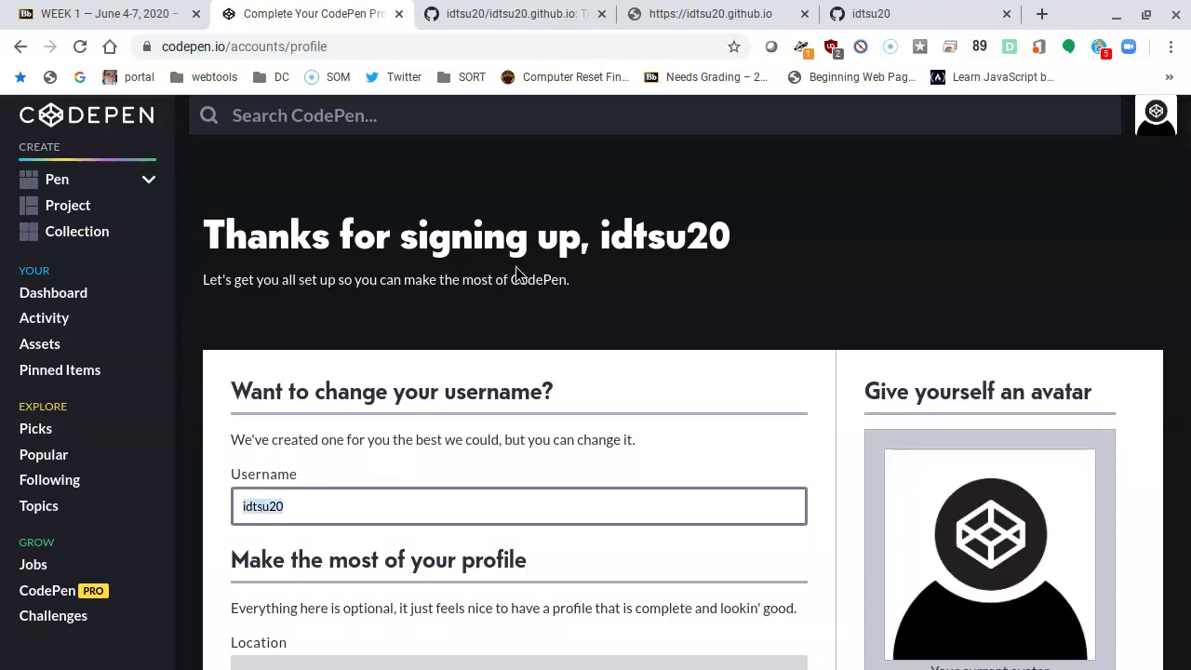
{"action": "scroll", "coordinate": [466, 489], "scroll_direction": "down", "scroll_amount": 3}
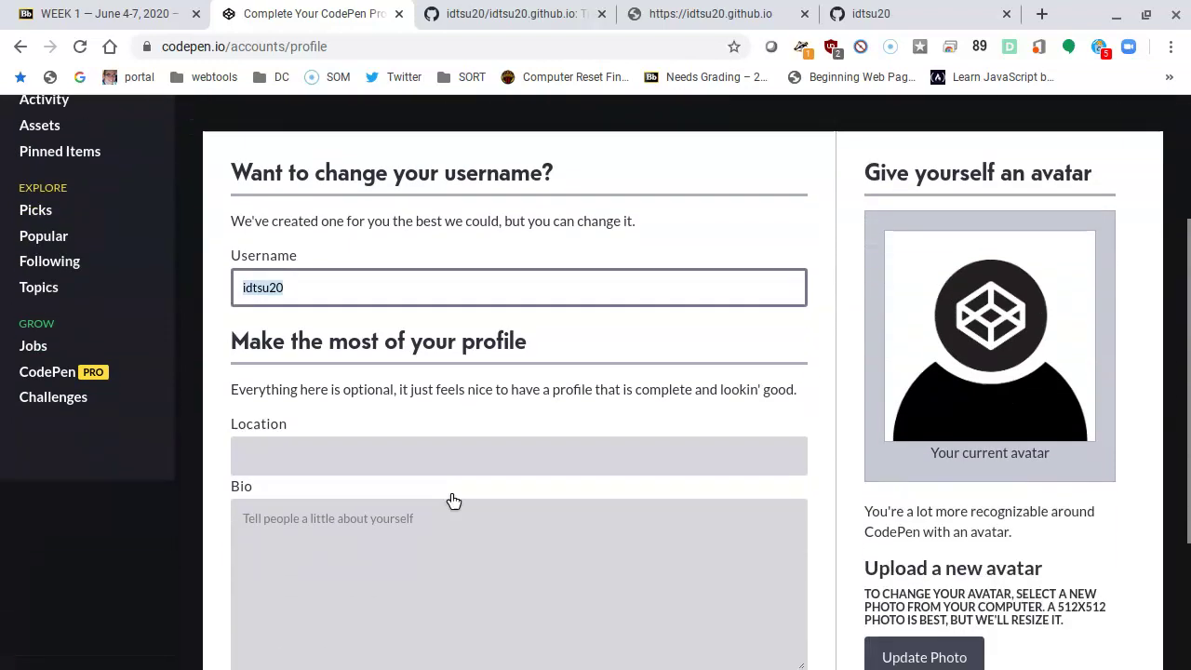
{"action": "left_click", "coordinate": [317, 456]}
{"action": "scroll", "coordinate": [310, 484], "scroll_direction": "down", "scroll_amount": 1}
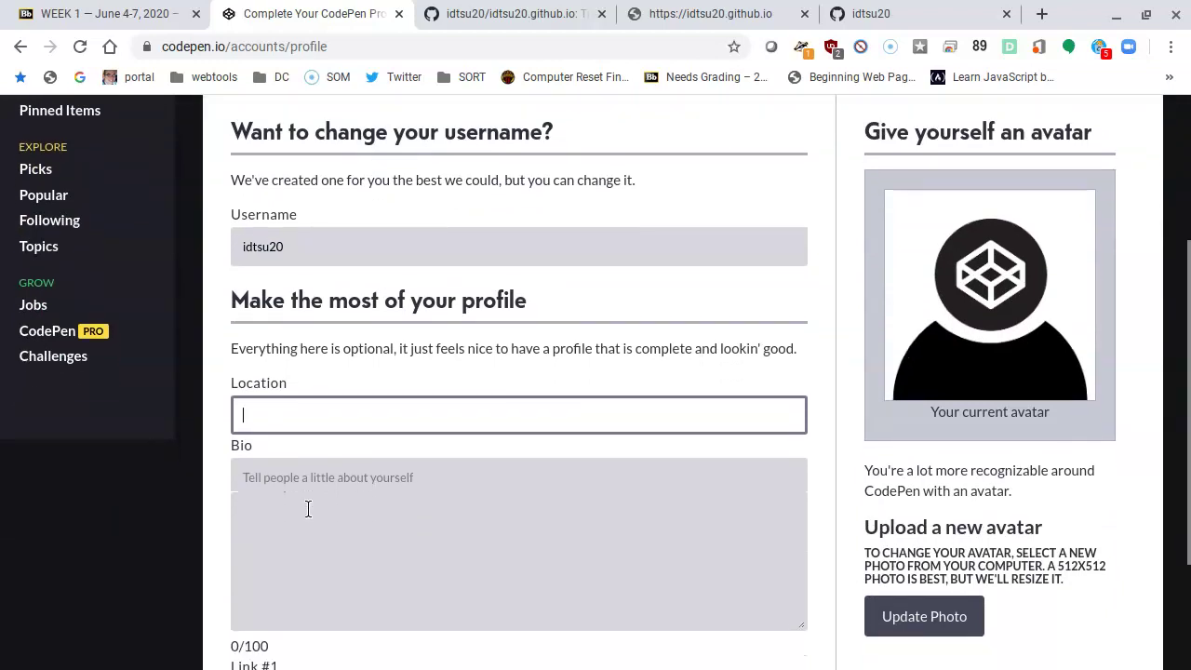
{"action": "scroll", "coordinate": [379, 507], "scroll_direction": "down", "scroll_amount": 2}
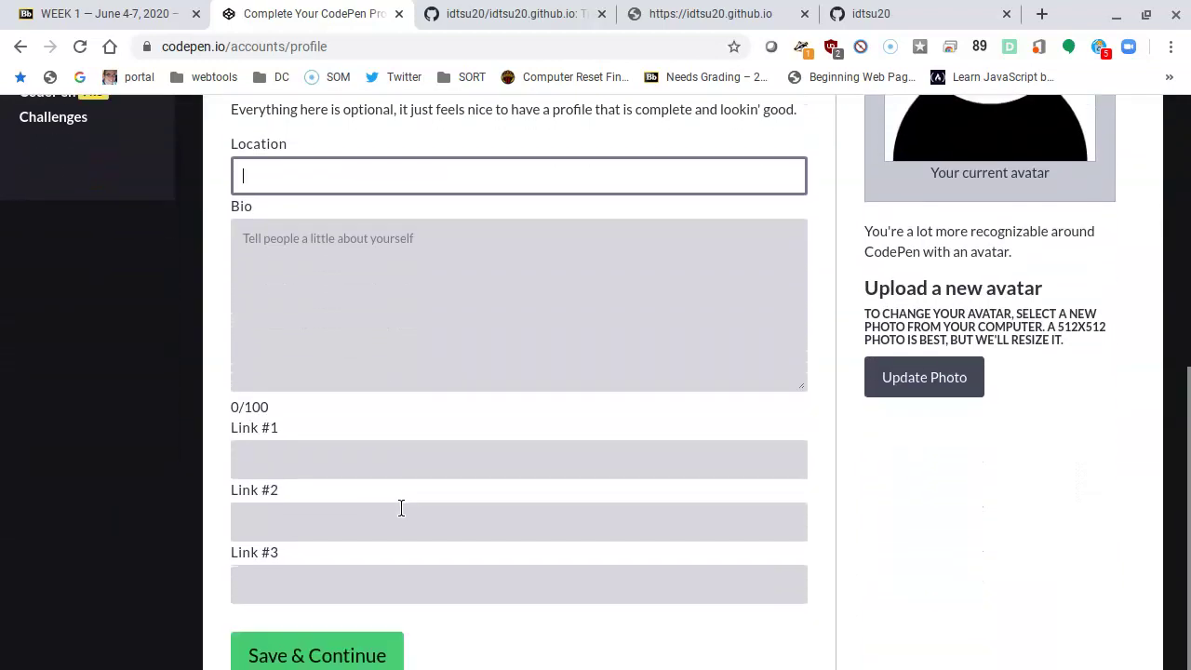
{"action": "scroll", "coordinate": [388, 525], "scroll_direction": "up", "scroll_amount": 5}
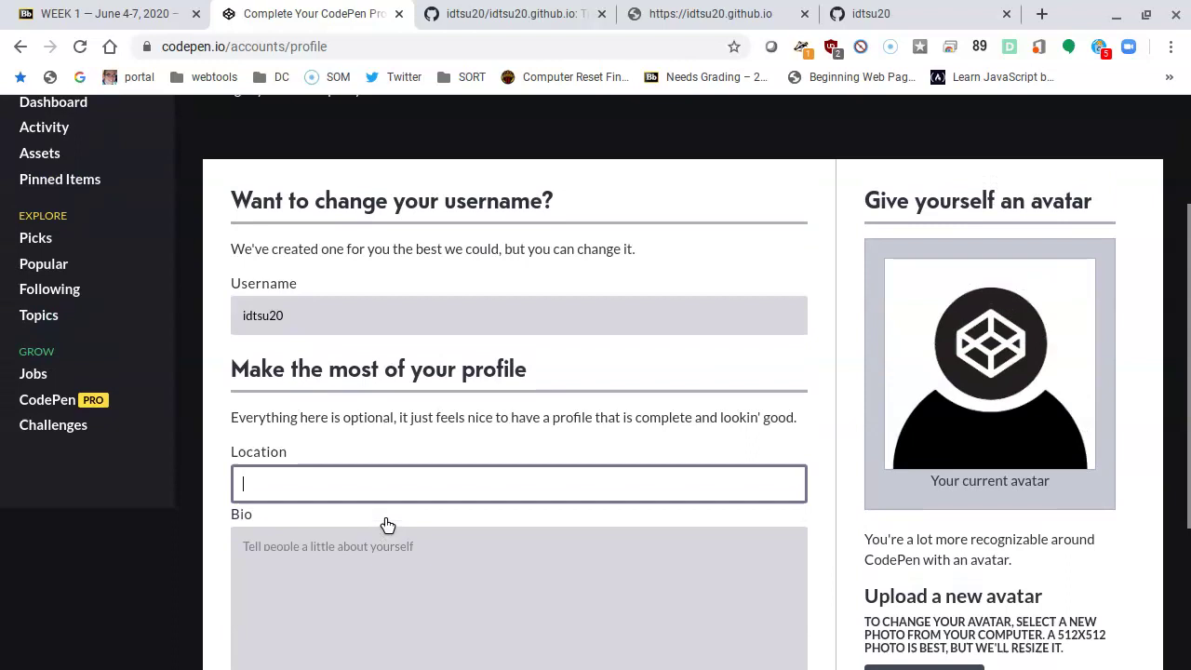
{"action": "scroll", "coordinate": [819, 405], "scroll_direction": "down", "scroll_amount": 1}
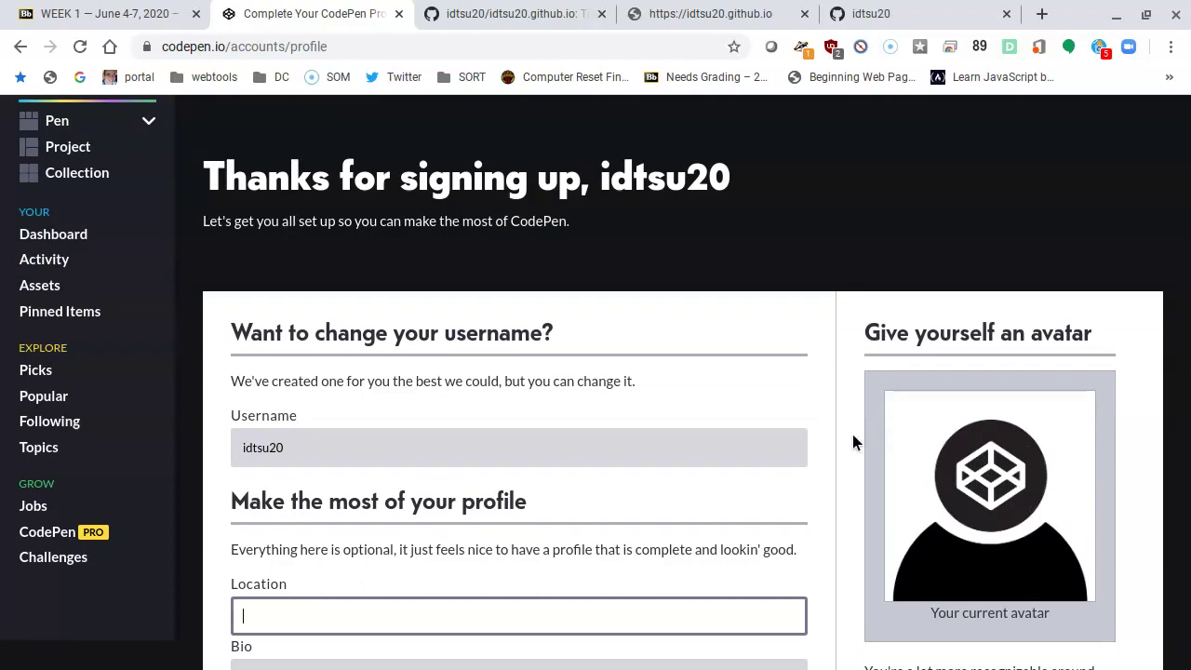
{"action": "scroll", "coordinate": [817, 448], "scroll_direction": "up", "scroll_amount": 1}
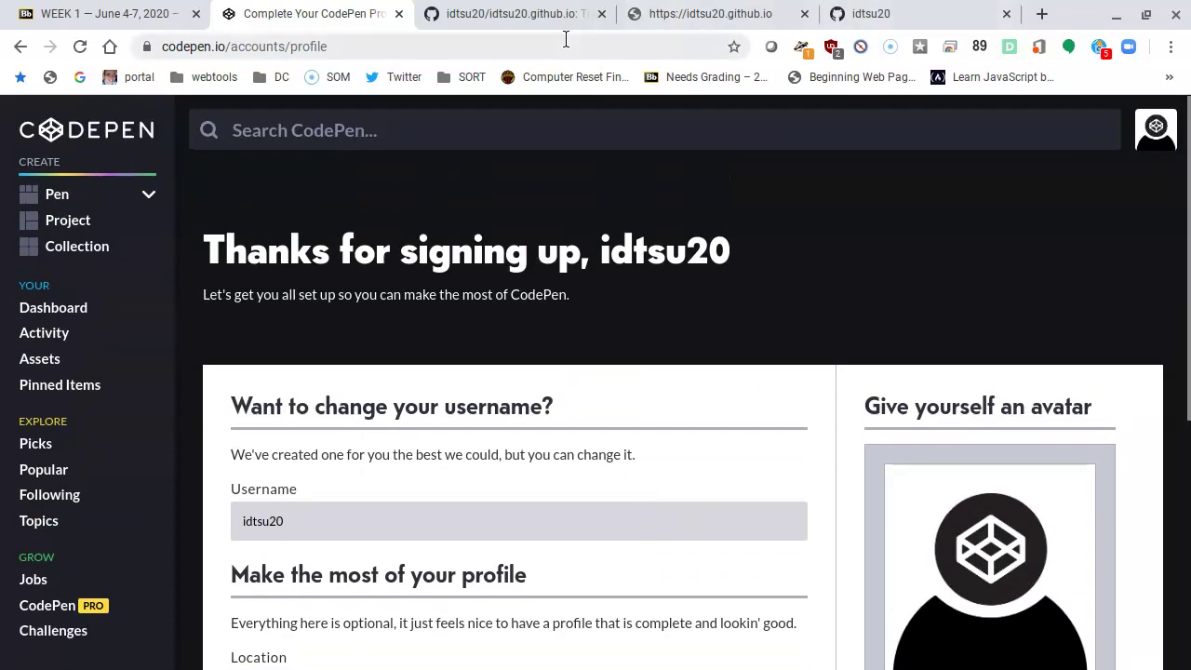
Step: Create a new blank pen and collapse the JS and CSS panels so HTML fills the column
{"action": "left_click", "coordinate": [54, 195]}
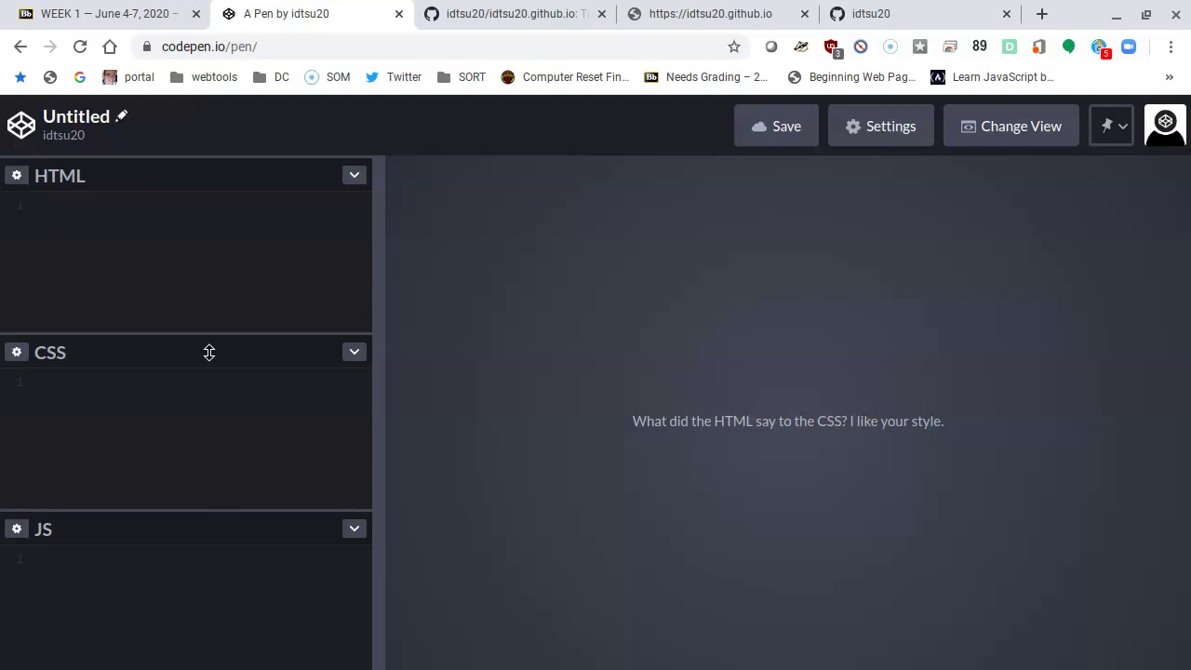
{"action": "left_click_drag", "start_coordinate": [154, 511], "coordinate": [154, 661]}
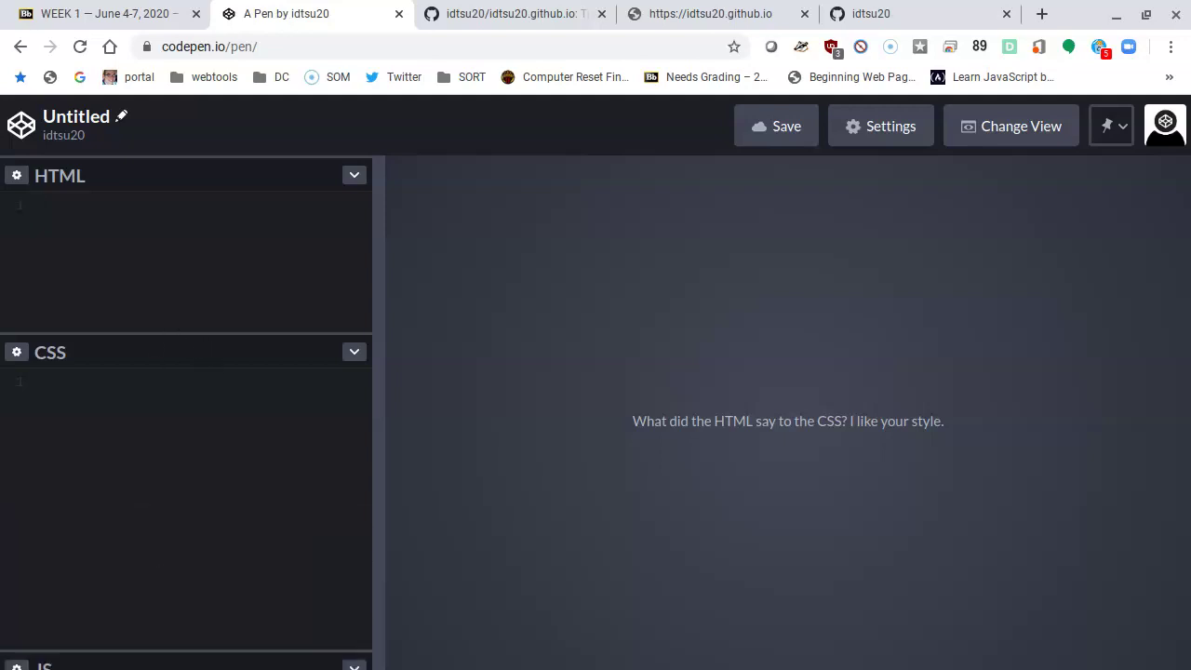
{"action": "left_click_drag", "start_coordinate": [136, 335], "coordinate": [136, 619]}
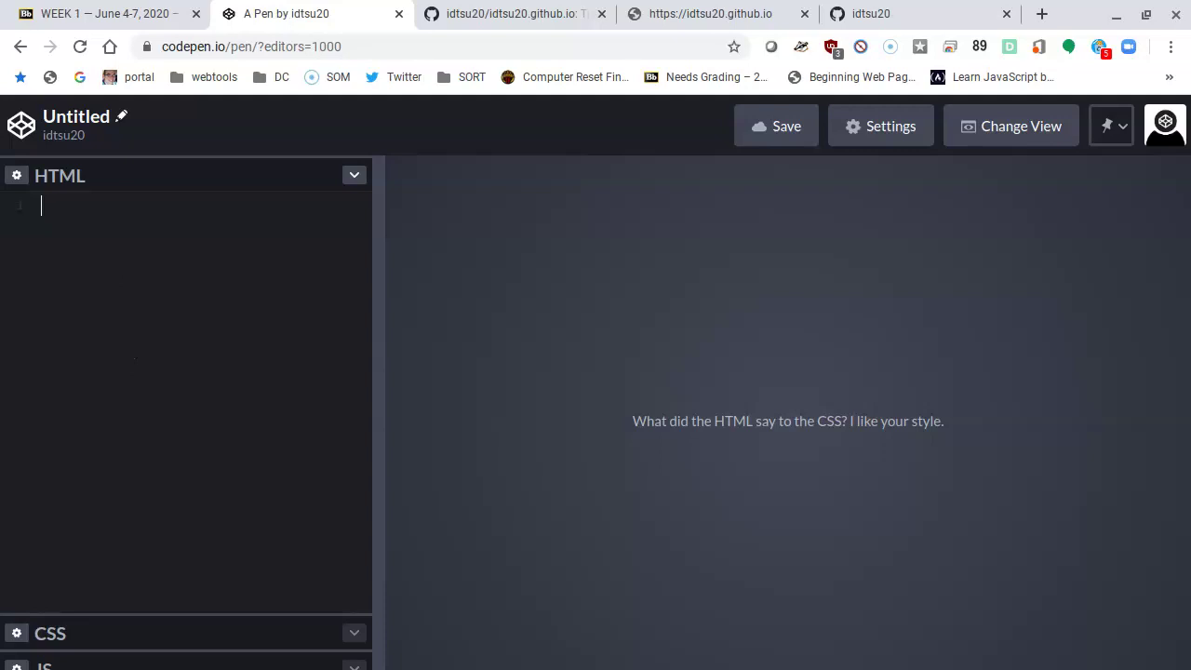
Step: Type an h1 with the author's name and 'Page', then the paragraph 'This is my web page for my html class.'
{"action": "type", "text": "h1>Francisco's Page"}
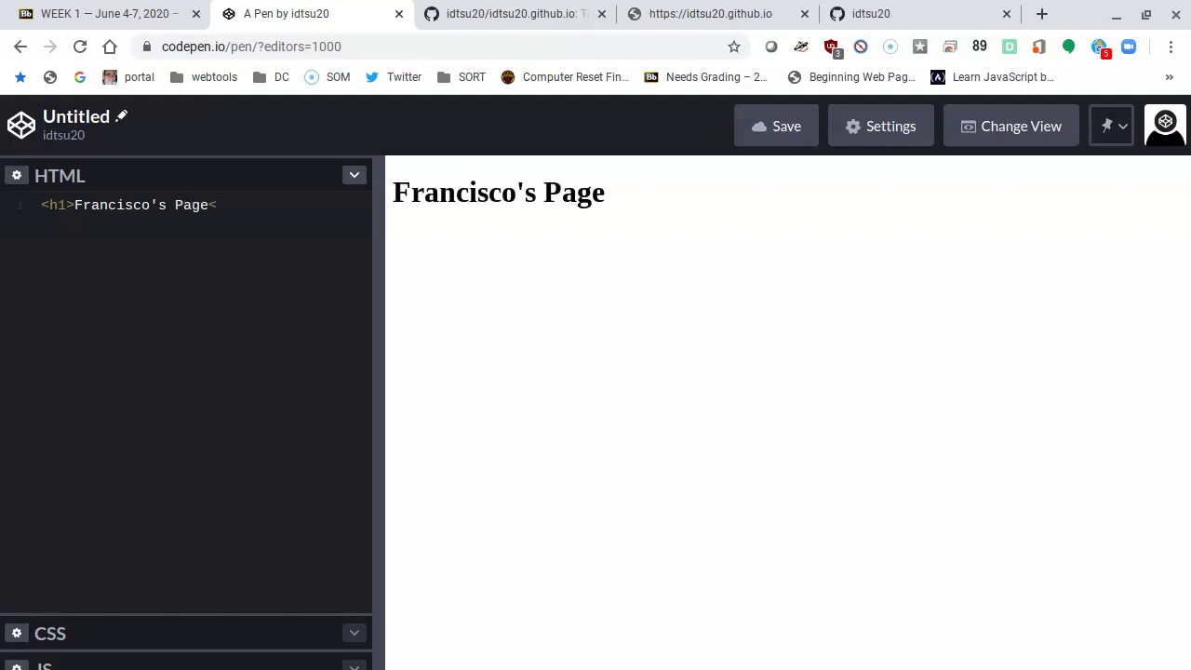
{"action": "type", "text": "</h1>"}
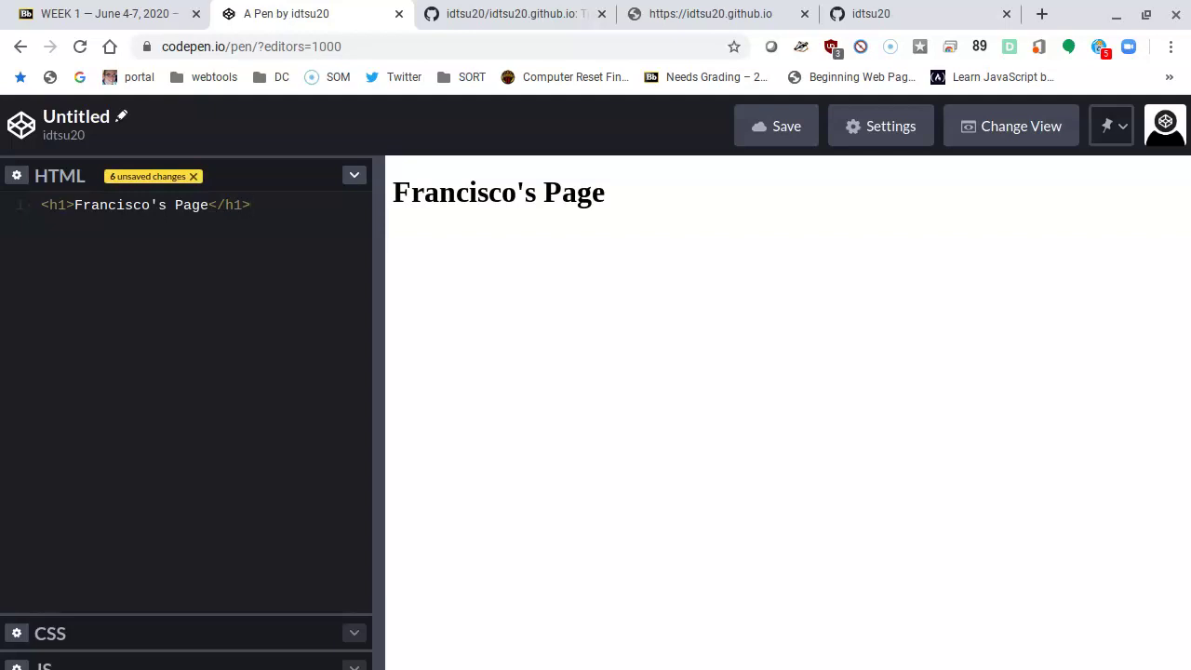
{"action": "key", "text": "Return"}
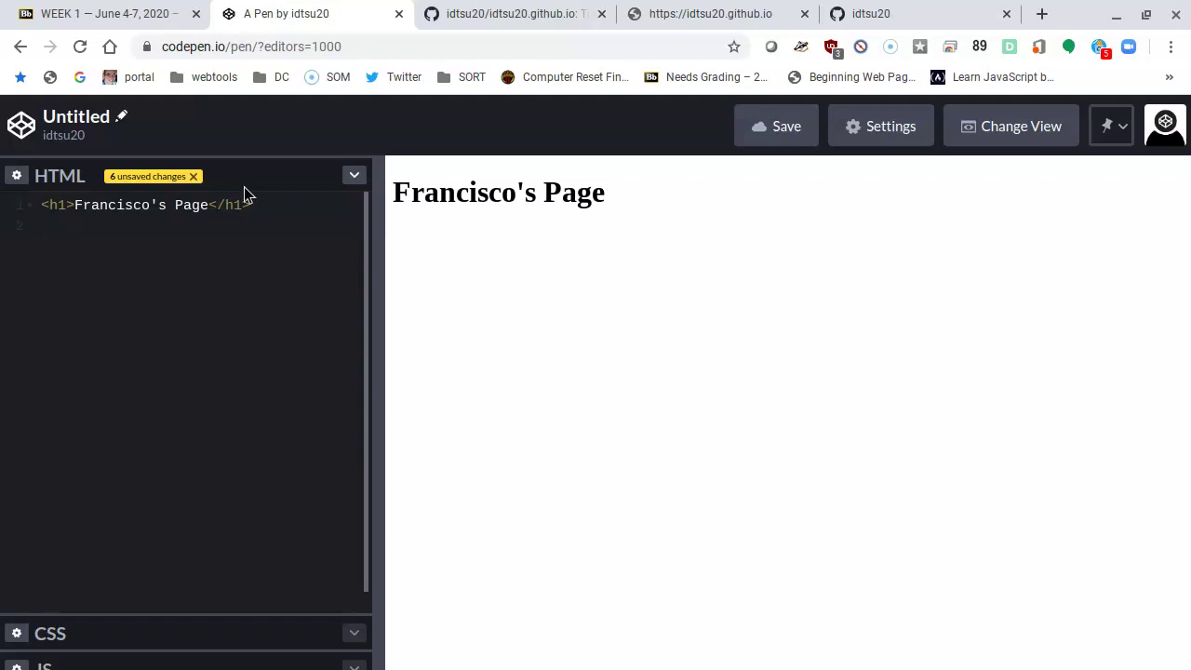
{"action": "key", "text": "Return"}
{"action": "key", "text": "BackSpace"}
{"action": "type", "text": "<p>This is my web pa"}
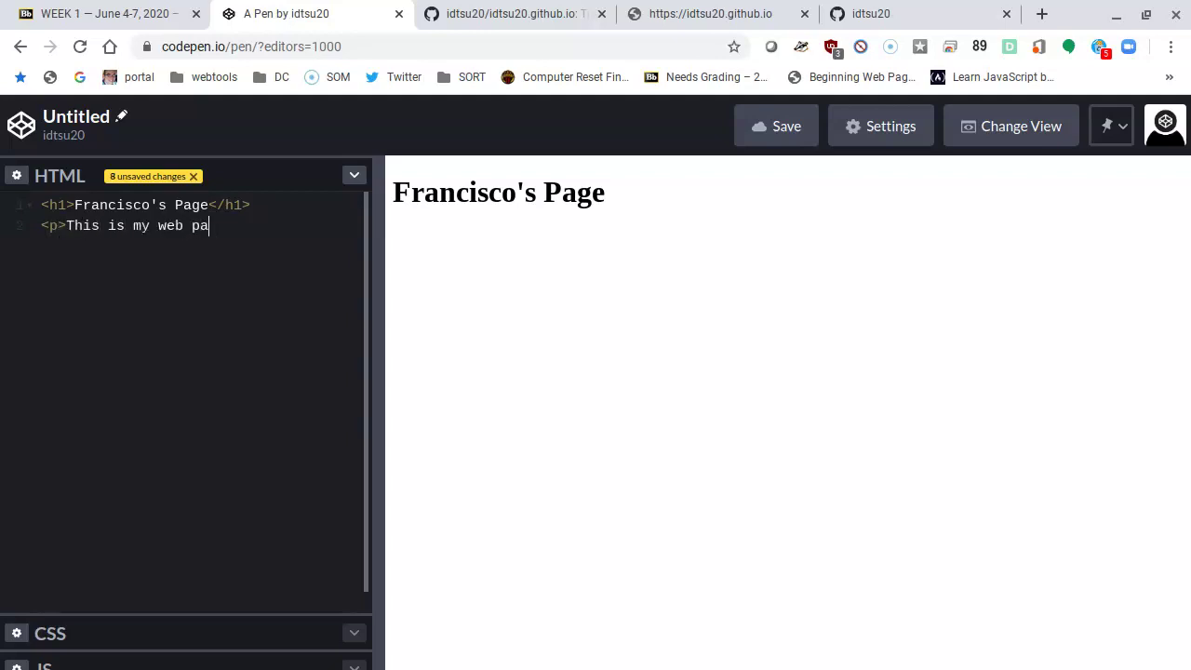
{"action": "type", "text": "ge for my html class."}
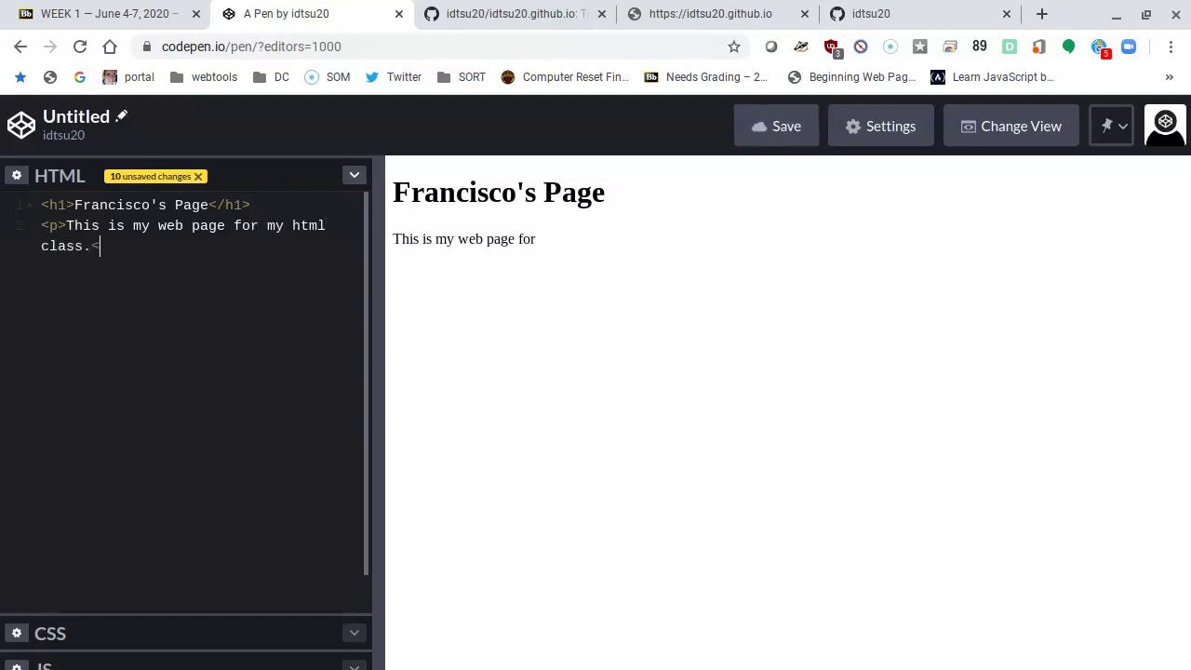
{"action": "type", "text": "</p>"}
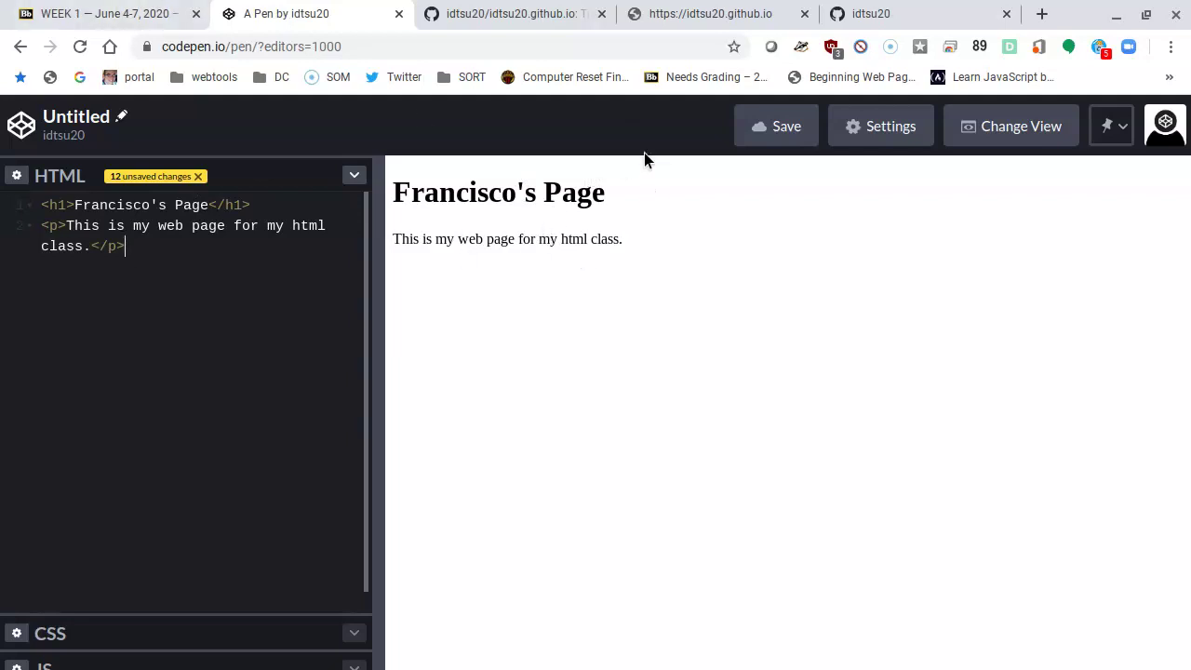
{"action": "left_click", "coordinate": [548, 24]}
Step: Open the live github.io site's page source in its own tab and copy all of it
{"action": "left_click", "coordinate": [656, 17]}
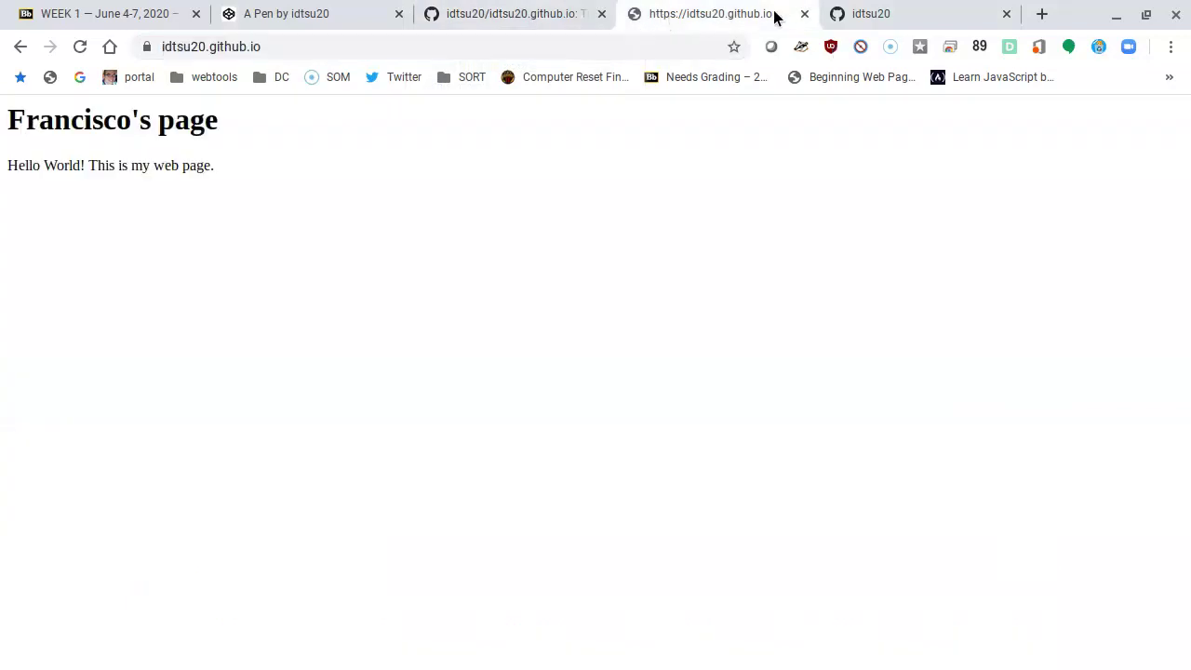
{"action": "right_click", "coordinate": [327, 187]}
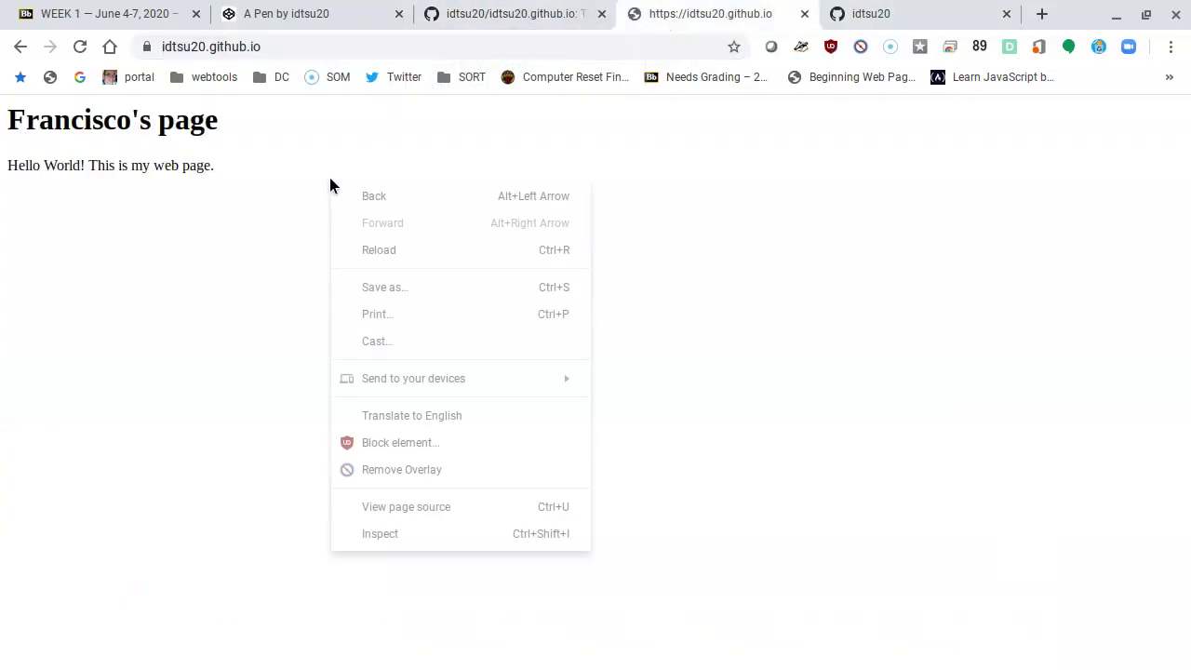
{"action": "left_click", "coordinate": [453, 506]}
{"action": "key", "text": "ctrl+a"}
{"action": "key", "text": "ctrl+c"}
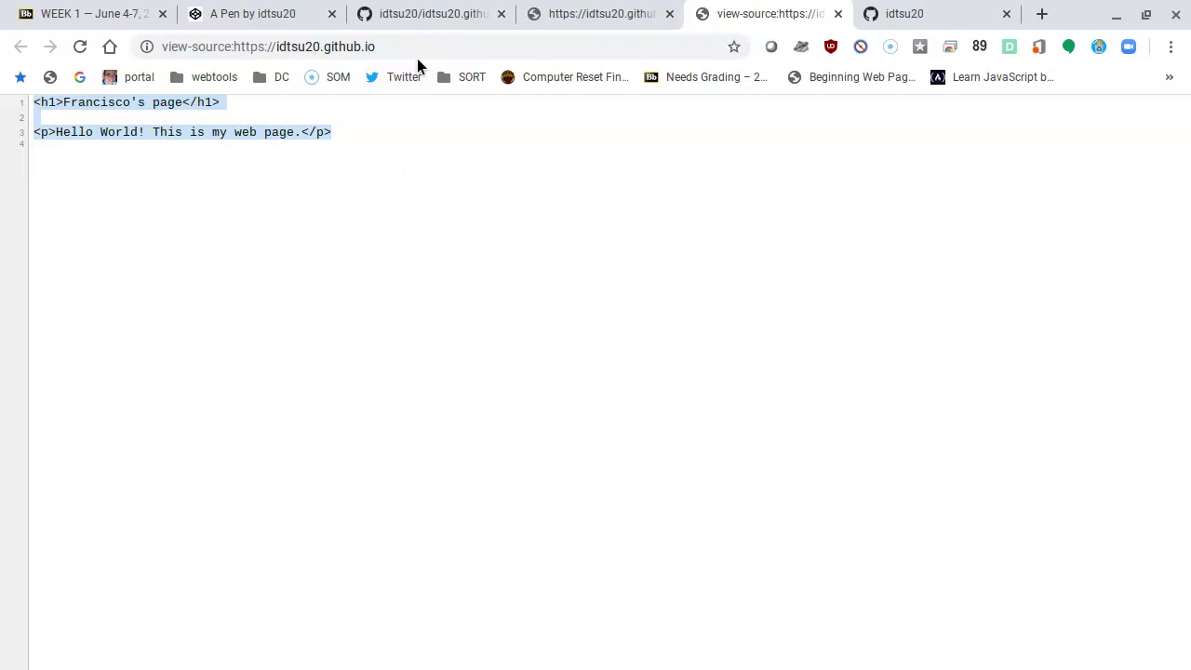
{"action": "left_click", "coordinate": [235, 26]}
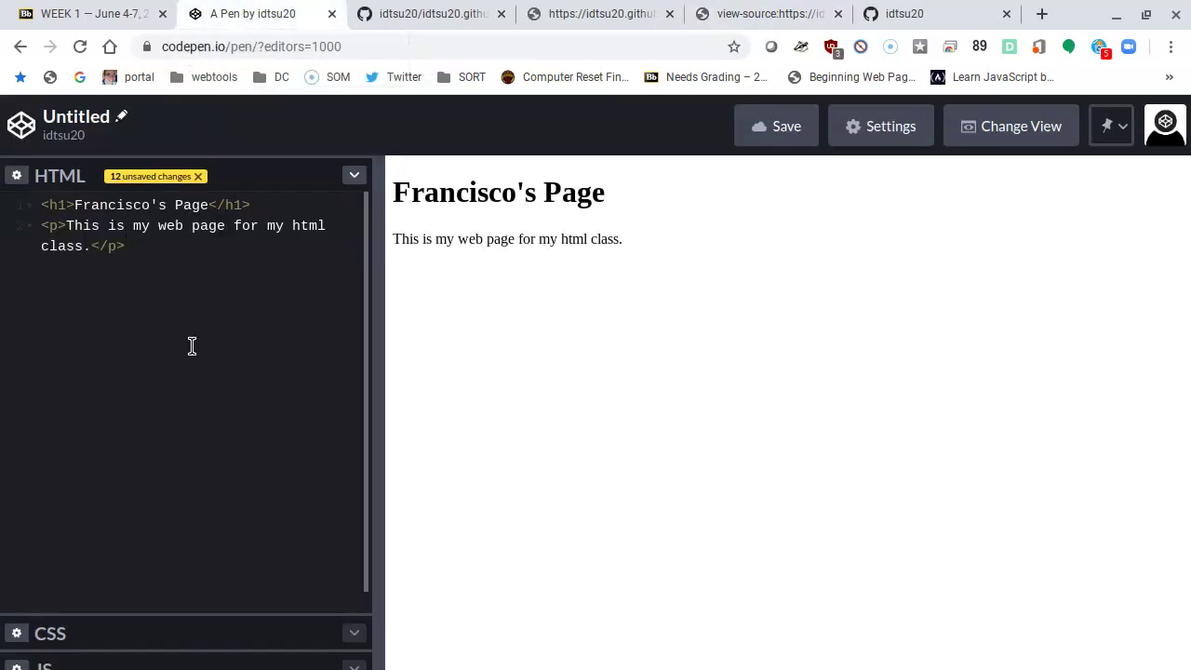
Step: Paste the copied site source over the pen's HTML and delete the blank lines
{"action": "key", "text": "ctrl+a"}
{"action": "key", "text": "ctrl+v"}
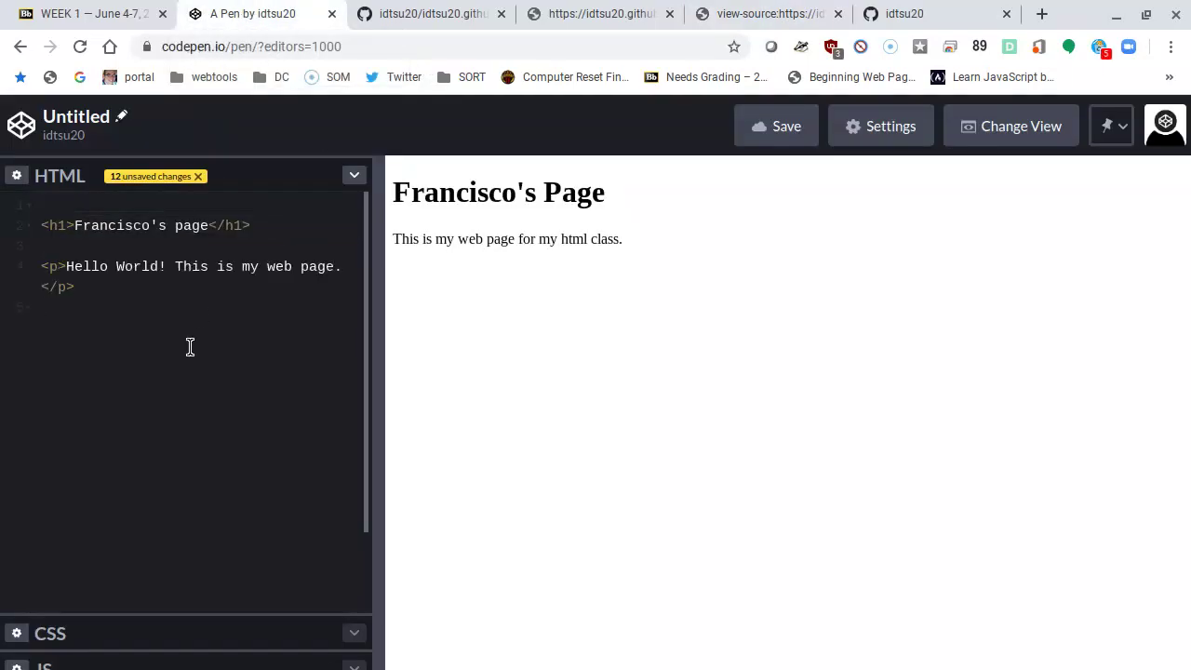
{"action": "left_click", "coordinate": [206, 206]}
{"action": "key", "text": "Down"}
{"action": "key", "text": "BackSpace"}
{"action": "key", "text": "Down"}
{"action": "key", "text": "BackSpace"}
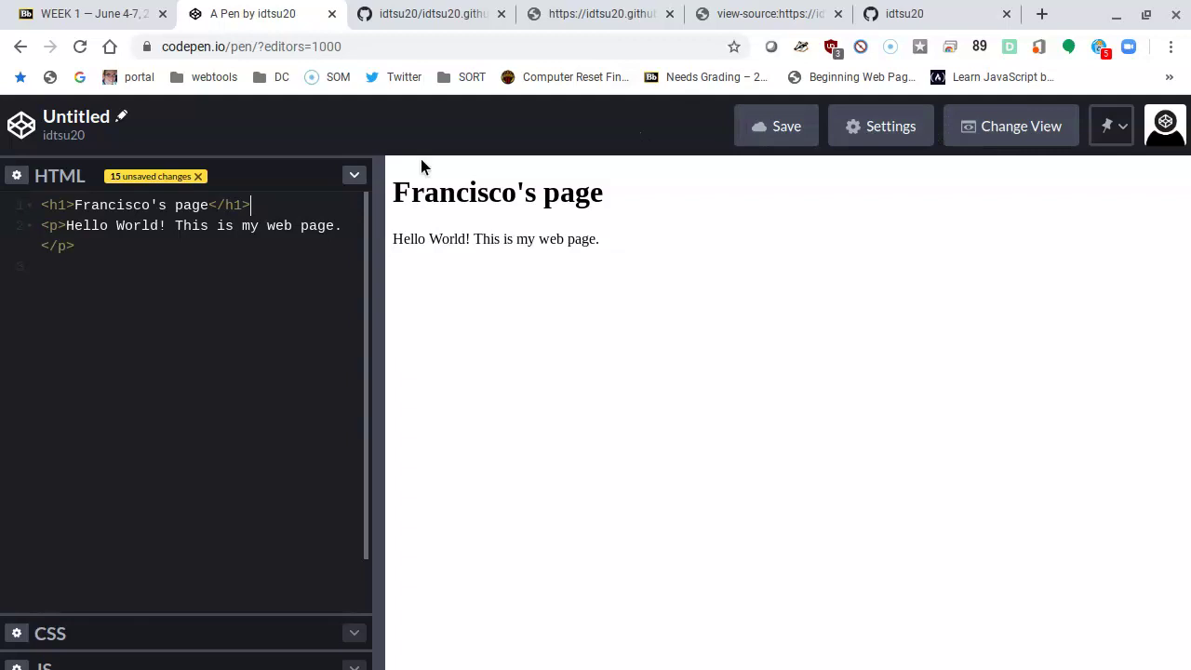
Step: Cancel the Leave site prompt and begin retitling the pen from Untitled to index.html
{"action": "left_click", "coordinate": [64, 137]}
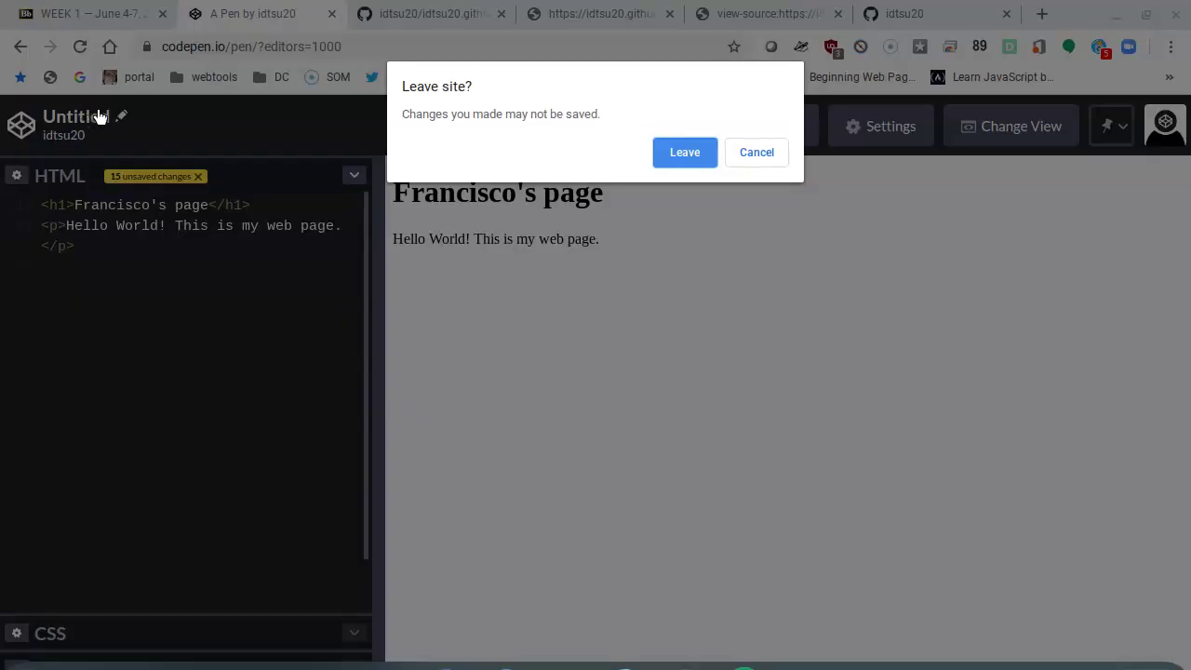
{"action": "left_click", "coordinate": [744, 152]}
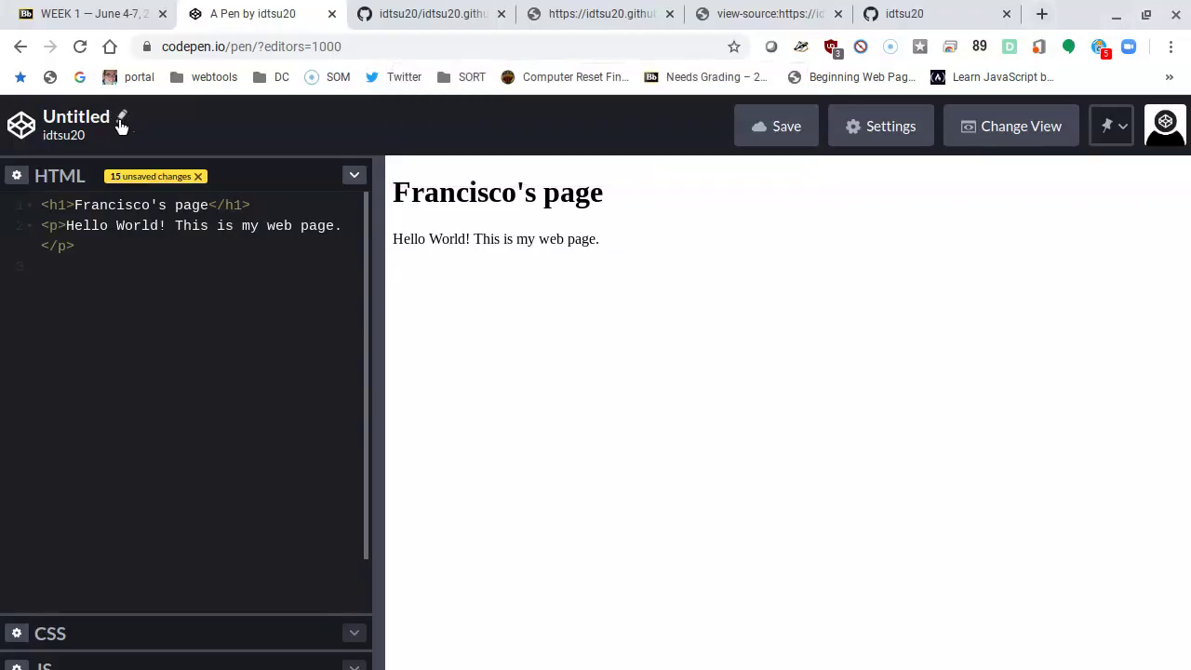
{"action": "left_click", "coordinate": [120, 120]}
{"action": "type", "text": "index,"}
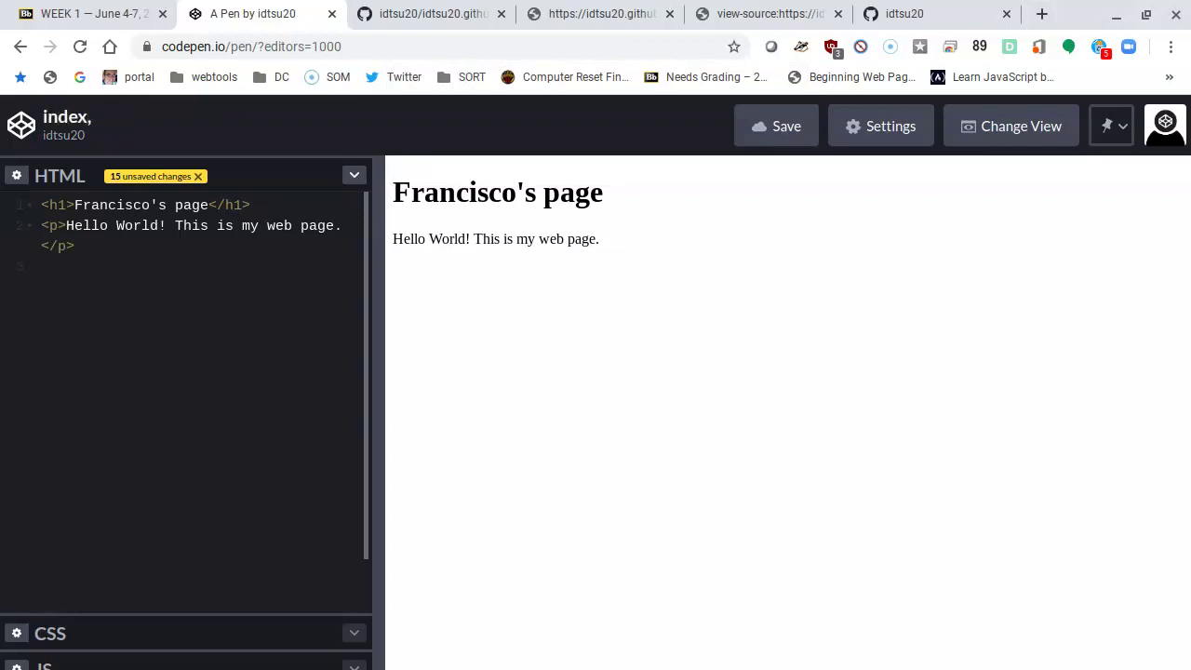
{"action": "key", "text": "BackSpace"}
{"action": "type", "text": ".html"}
Step: Confirm the pen title index.html and save the pen
{"action": "key", "text": "Return"}
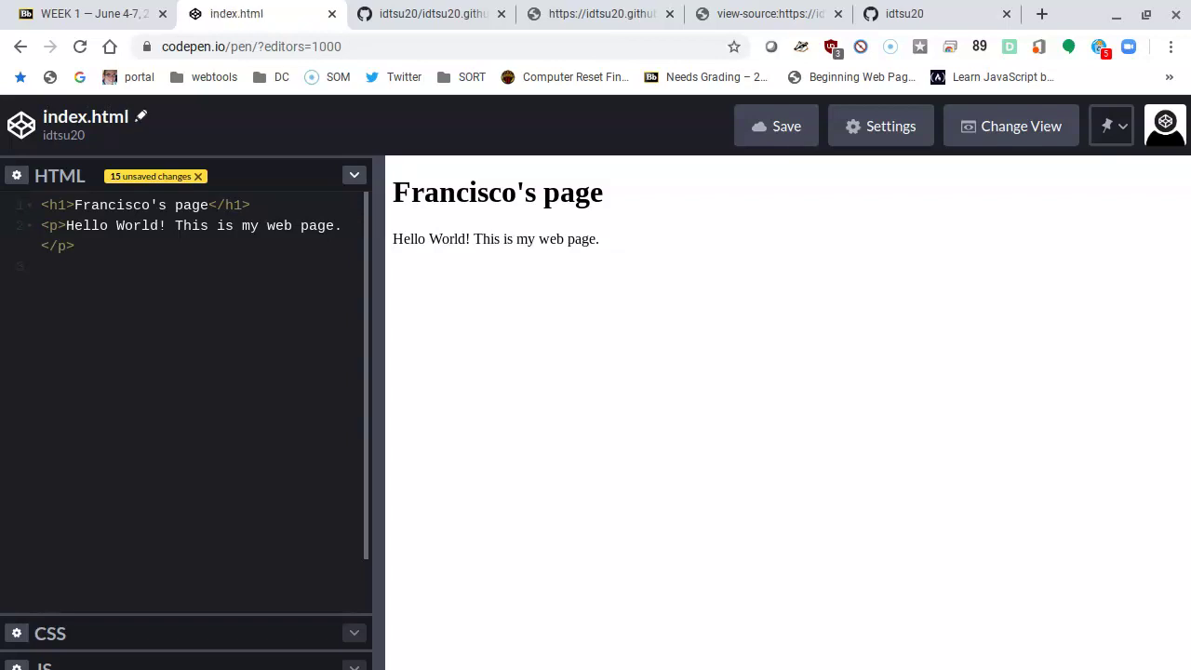
{"action": "left_click", "coordinate": [779, 128]}
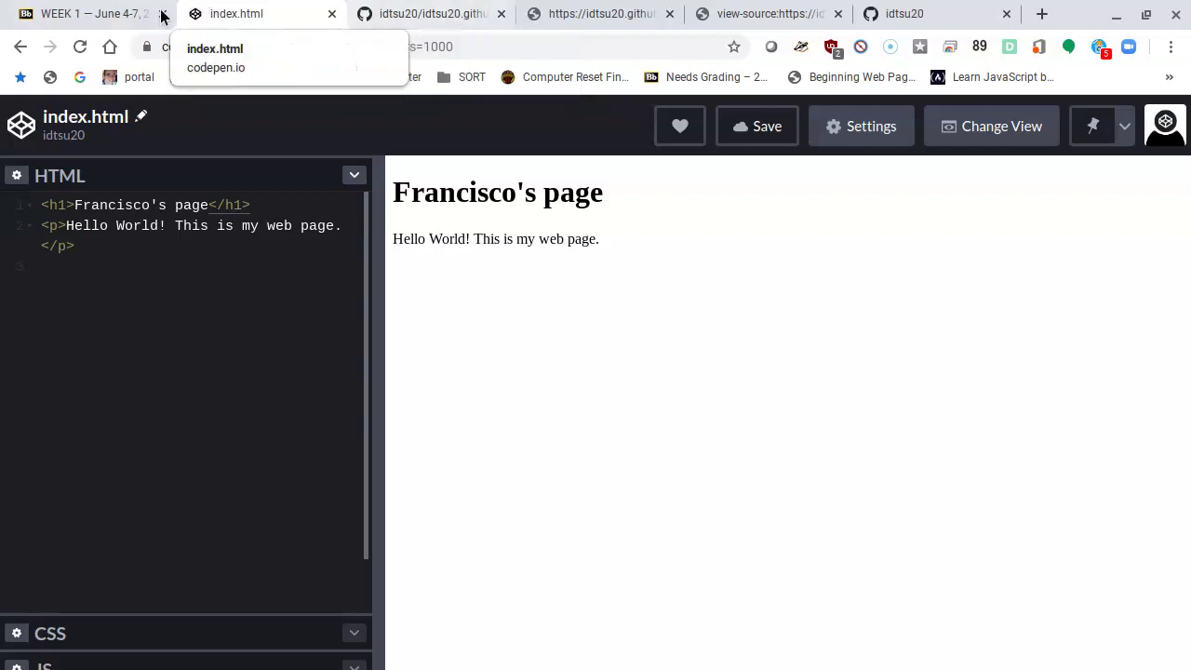
Step: After checking the Blackboard instructions, load the new account's codepen.io profile in the GitHub profile tab
{"action": "left_click", "coordinate": [116, 22]}
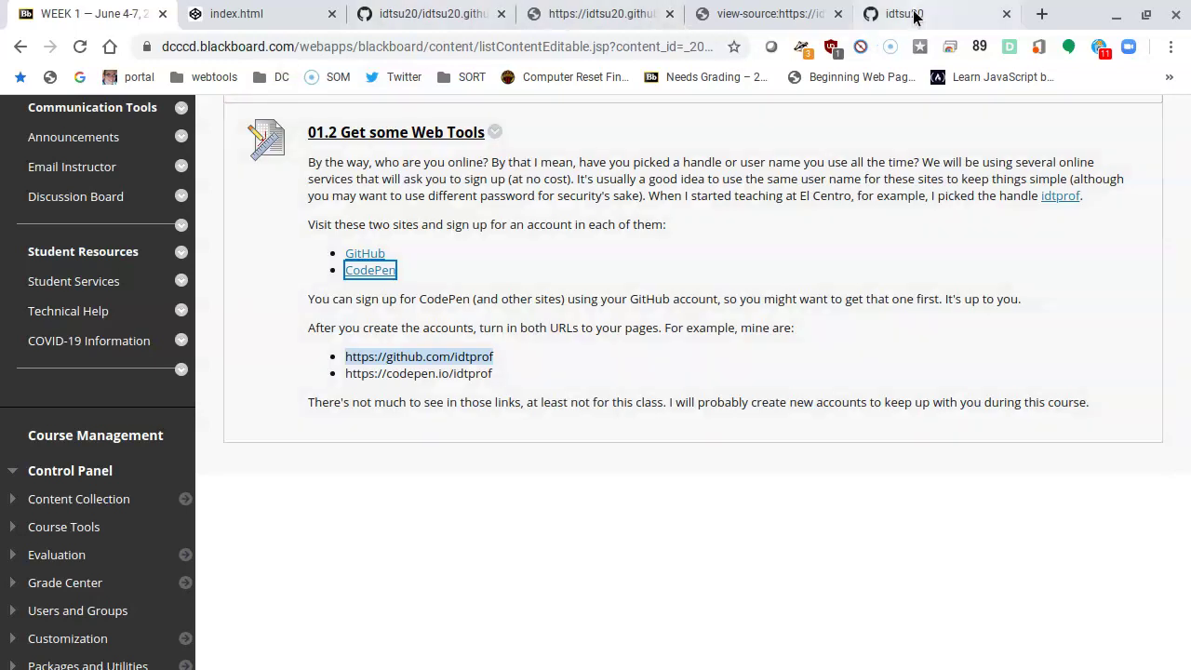
{"action": "left_click", "coordinate": [921, 13]}
{"action": "left_click", "coordinate": [472, 46]}
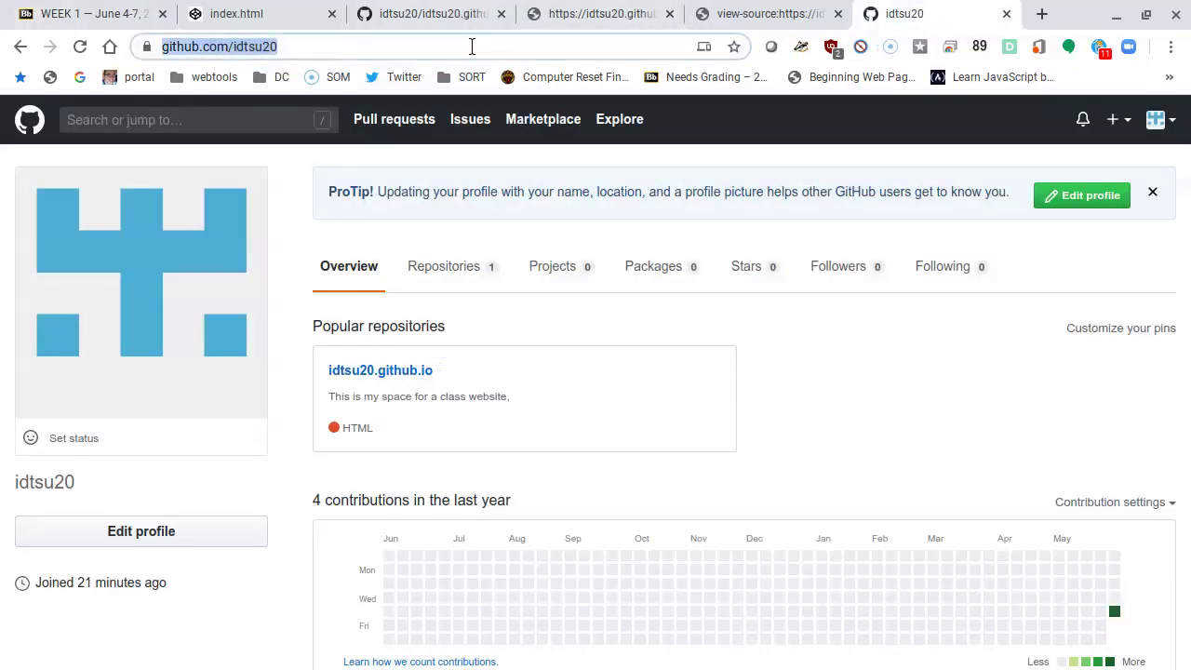
{"action": "type", "text": "codepen"}
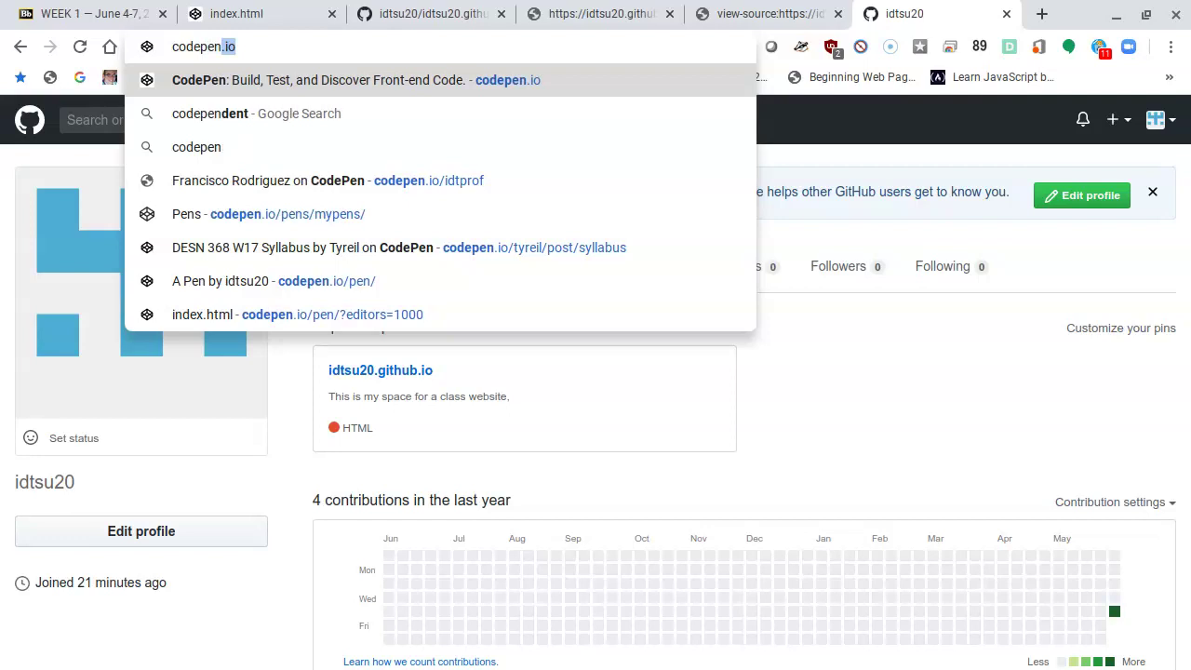
{"action": "type", "text": ".io/"}
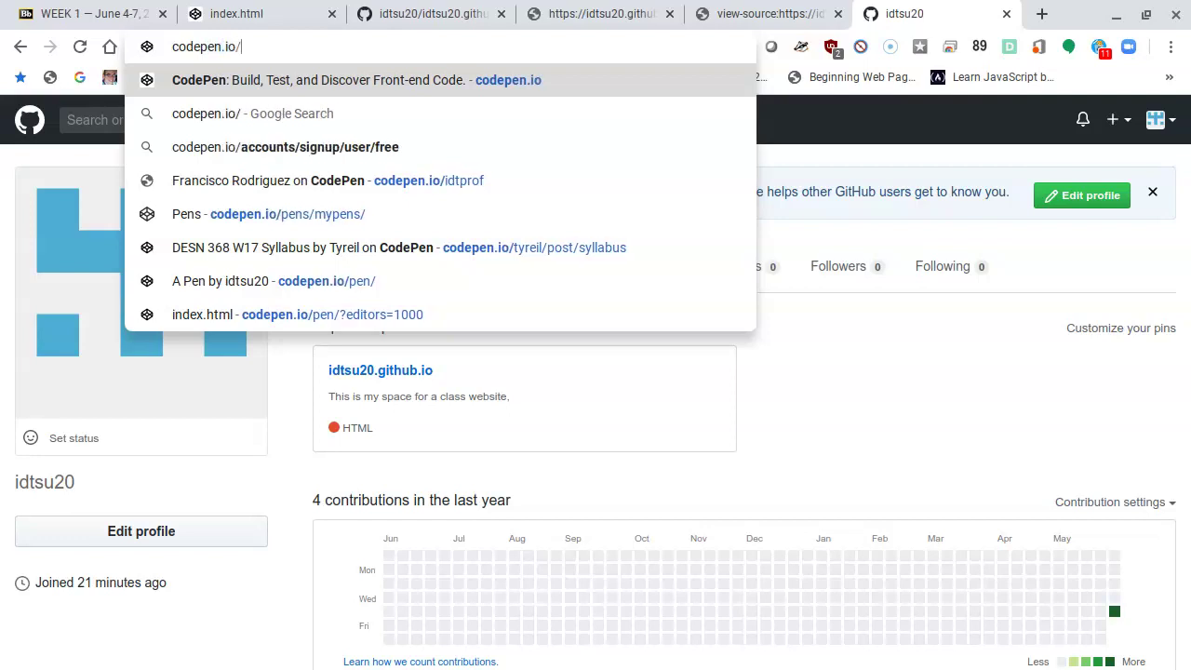
{"action": "type", "text": "idtsu20"}
{"action": "key", "text": "Return"}
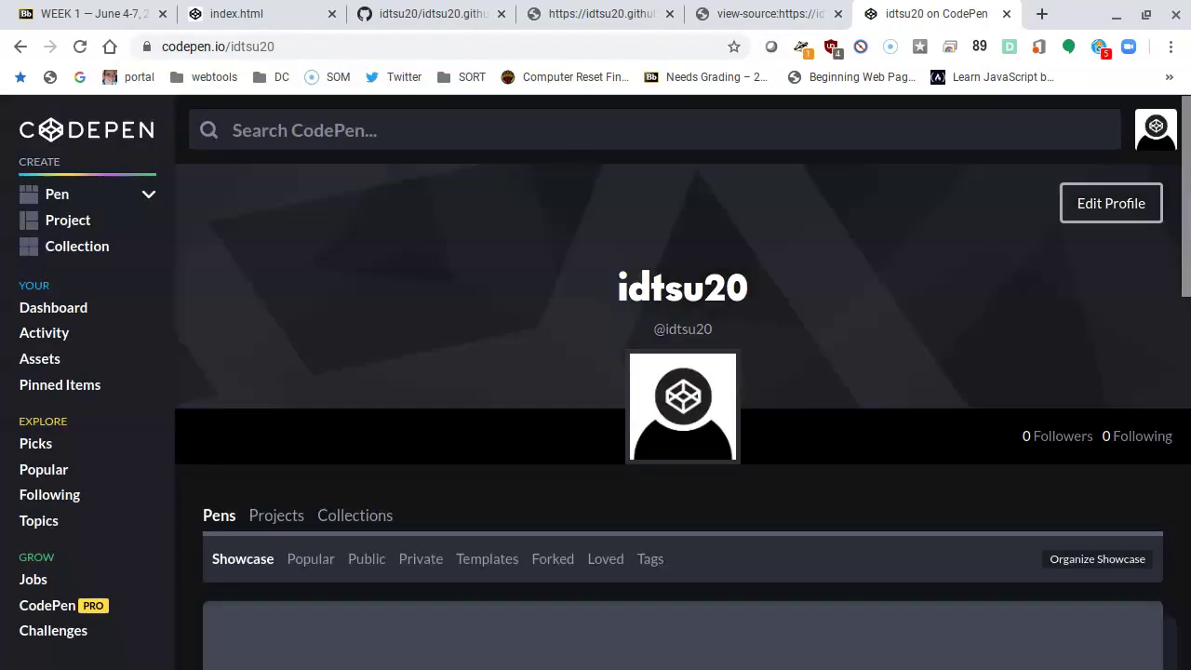
Step: Review the index.html pen in the idtsu20 Showcase, then select the codepen.io/idtsu20 profile address
{"action": "scroll", "coordinate": [518, 335], "scroll_direction": "down", "scroll_amount": 3}
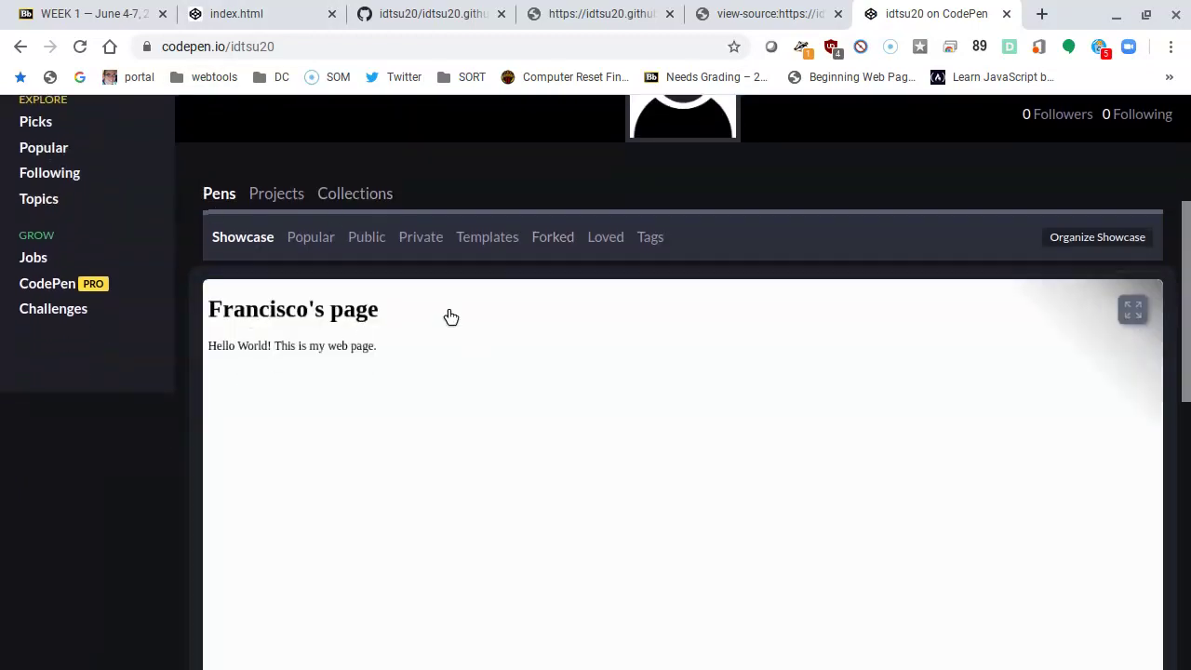
{"action": "scroll", "coordinate": [415, 430], "scroll_direction": "down", "scroll_amount": 5}
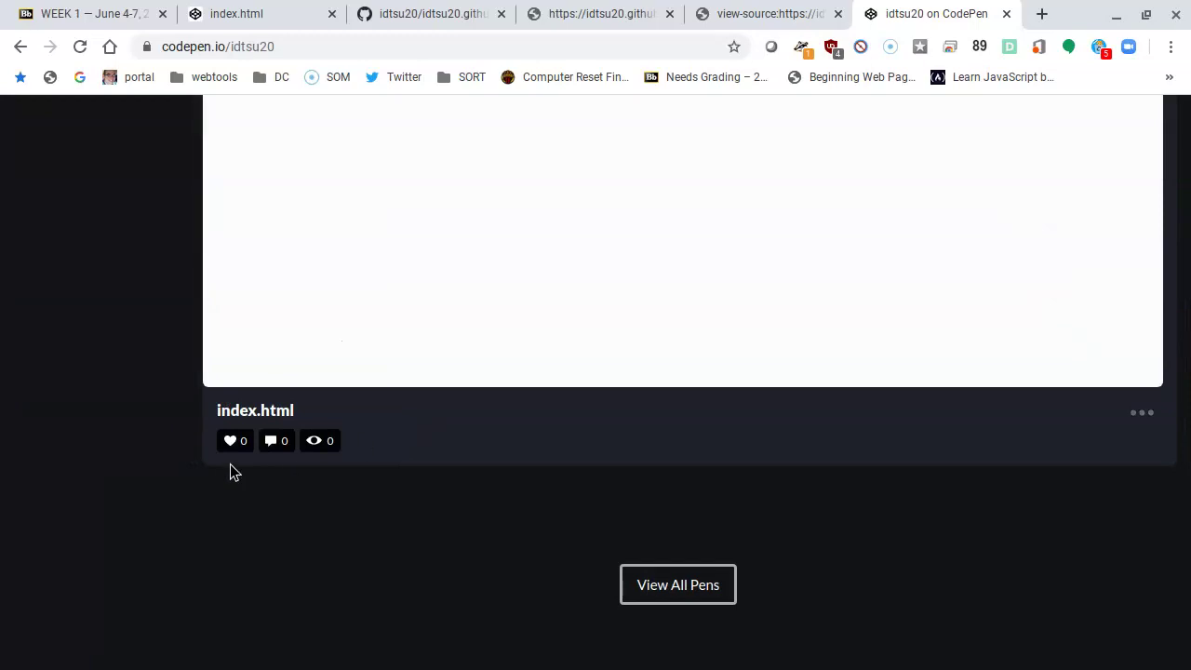
{"action": "scroll", "coordinate": [230, 464], "scroll_direction": "up", "scroll_amount": 8}
{"action": "left_click", "coordinate": [306, 47]}
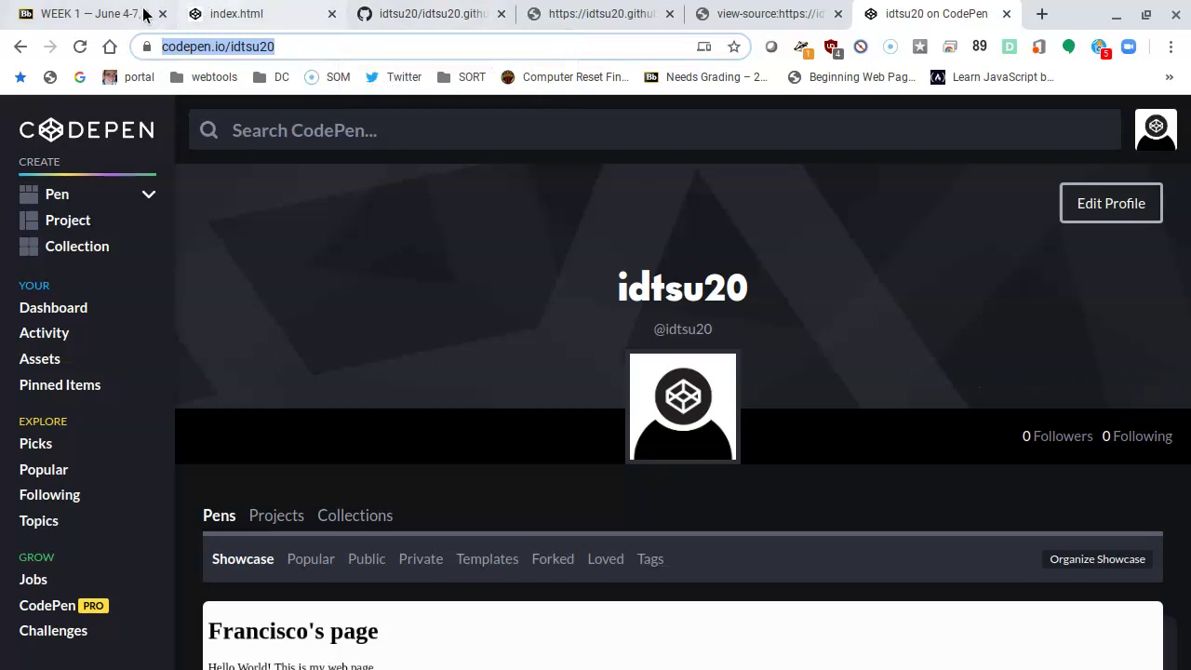
{"action": "left_click", "coordinate": [89, 15]}
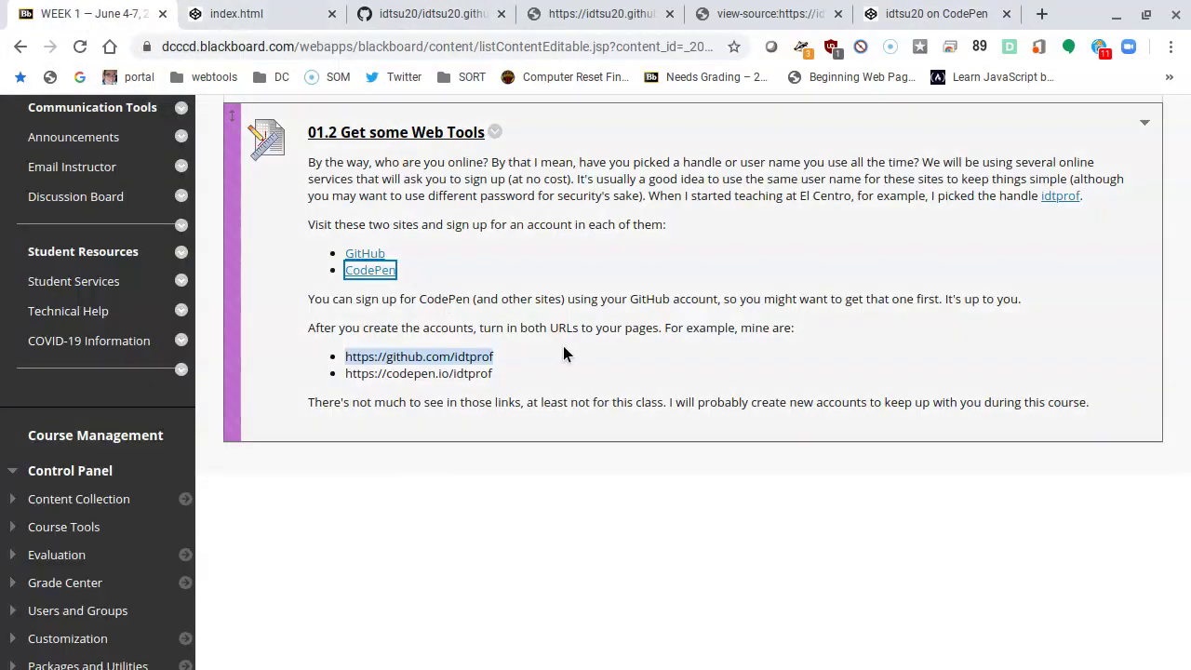
Step: Open the '01.2 Get some Web Tools' assignment and scroll down to its Assignment Submission section
{"action": "scroll", "coordinate": [482, 391], "scroll_direction": "up", "scroll_amount": 1}
{"action": "scroll", "coordinate": [513, 348], "scroll_direction": "up", "scroll_amount": 1}
{"action": "scroll", "coordinate": [499, 316], "scroll_direction": "down", "scroll_amount": 1}
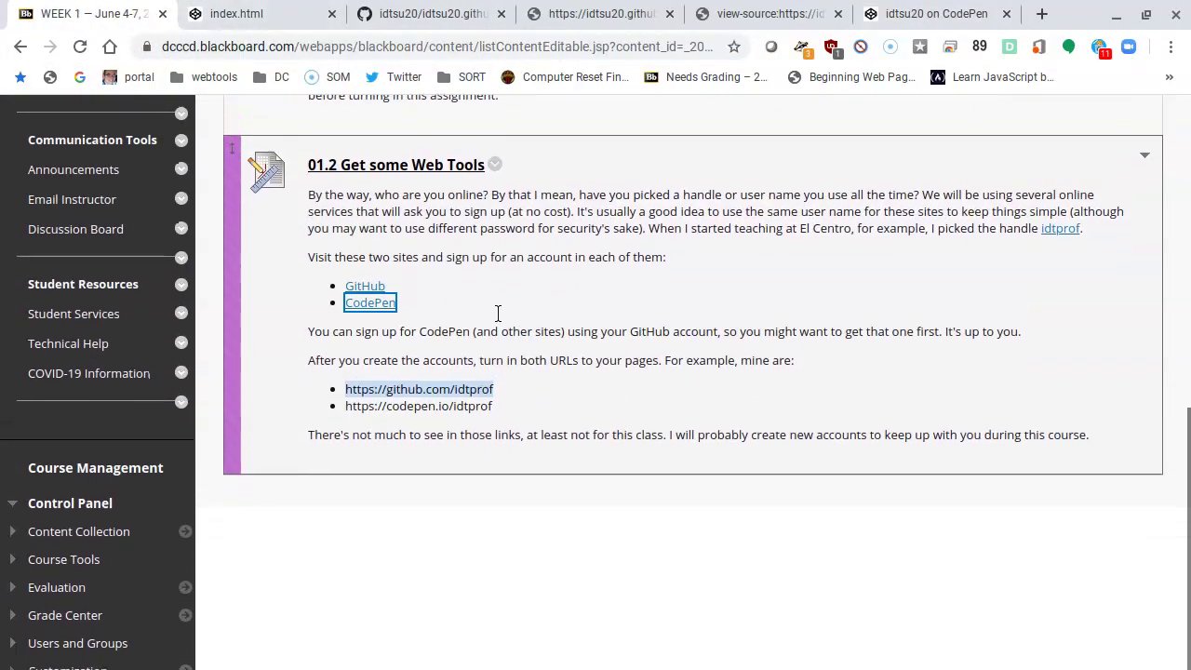
{"action": "scroll", "coordinate": [495, 307], "scroll_direction": "up", "scroll_amount": 1}
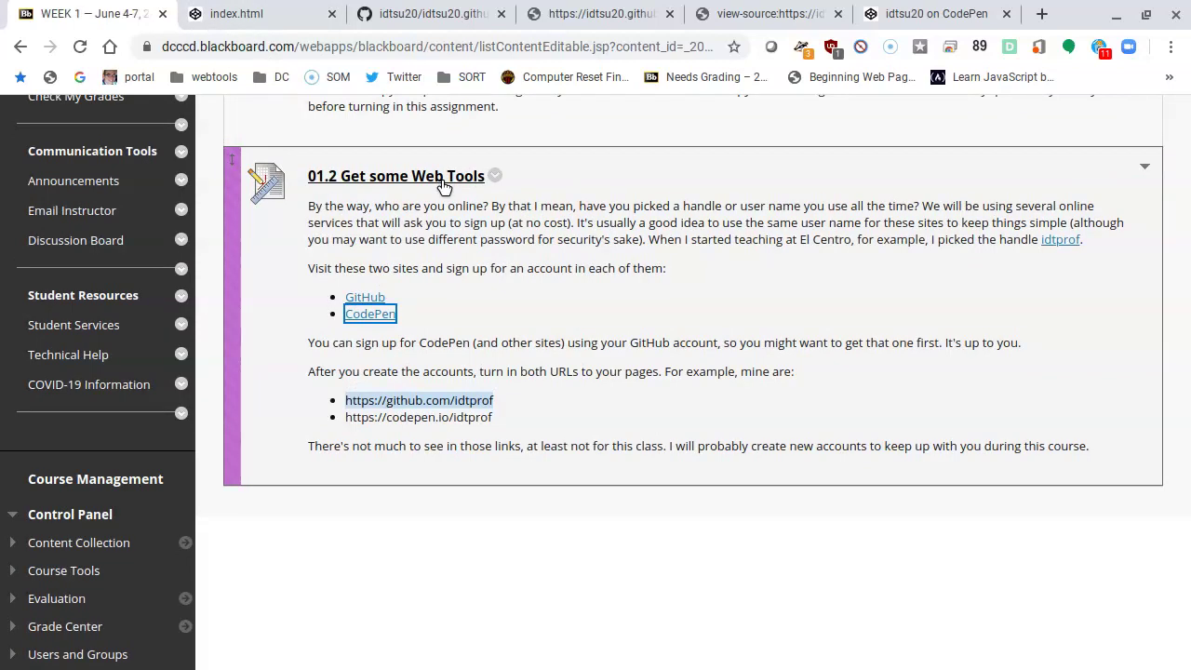
{"action": "left_click", "coordinate": [399, 180]}
{"action": "scroll", "coordinate": [622, 454], "scroll_direction": "down", "scroll_amount": 5}
{"action": "scroll", "coordinate": [621, 455], "scroll_direction": "down", "scroll_amount": 3}
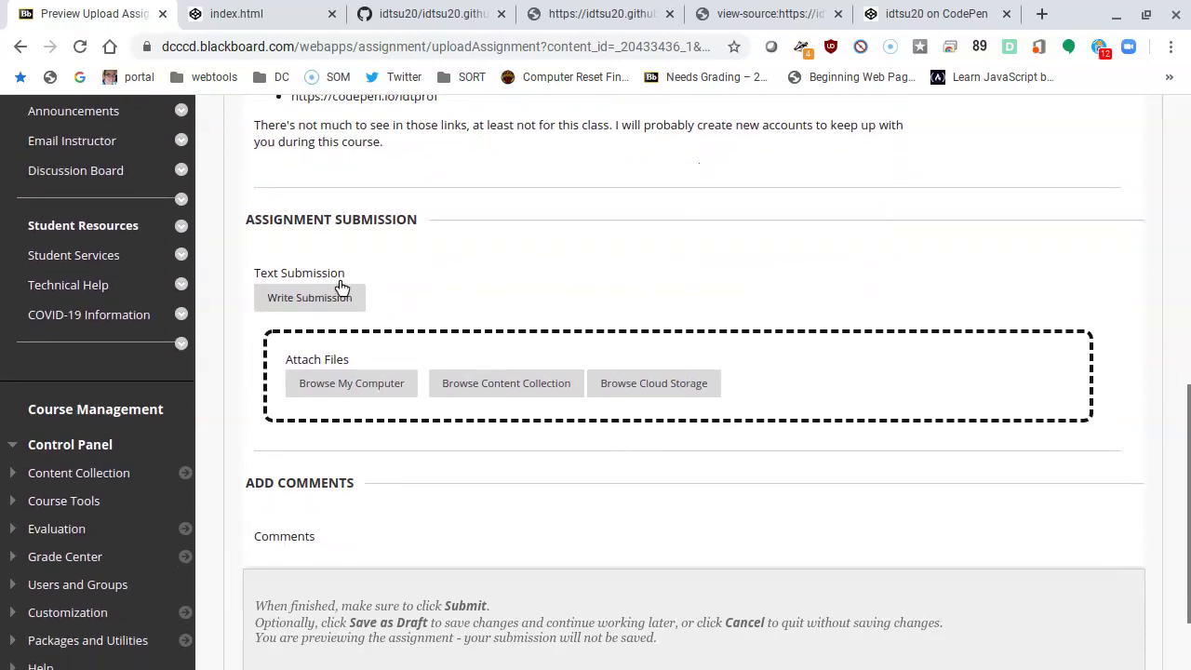
Step: Start a Write Submission text entry and clear out the wrongly pasted HTML and leftover table
{"action": "left_click", "coordinate": [336, 299]}
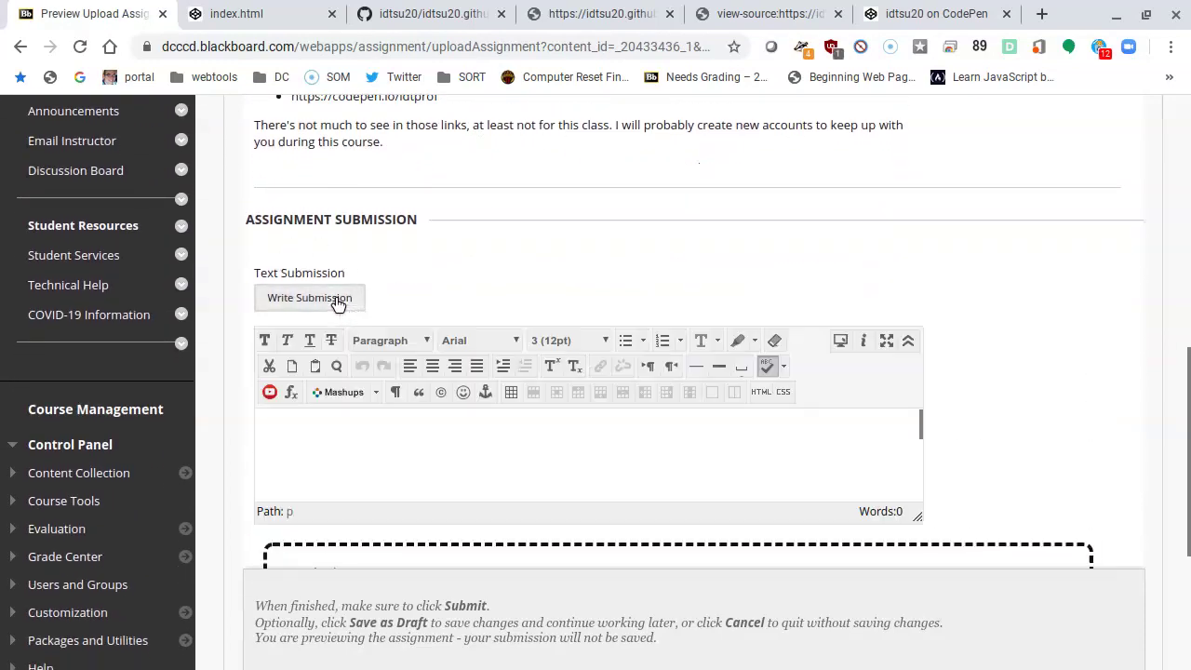
{"action": "key", "text": "ctrl+v"}
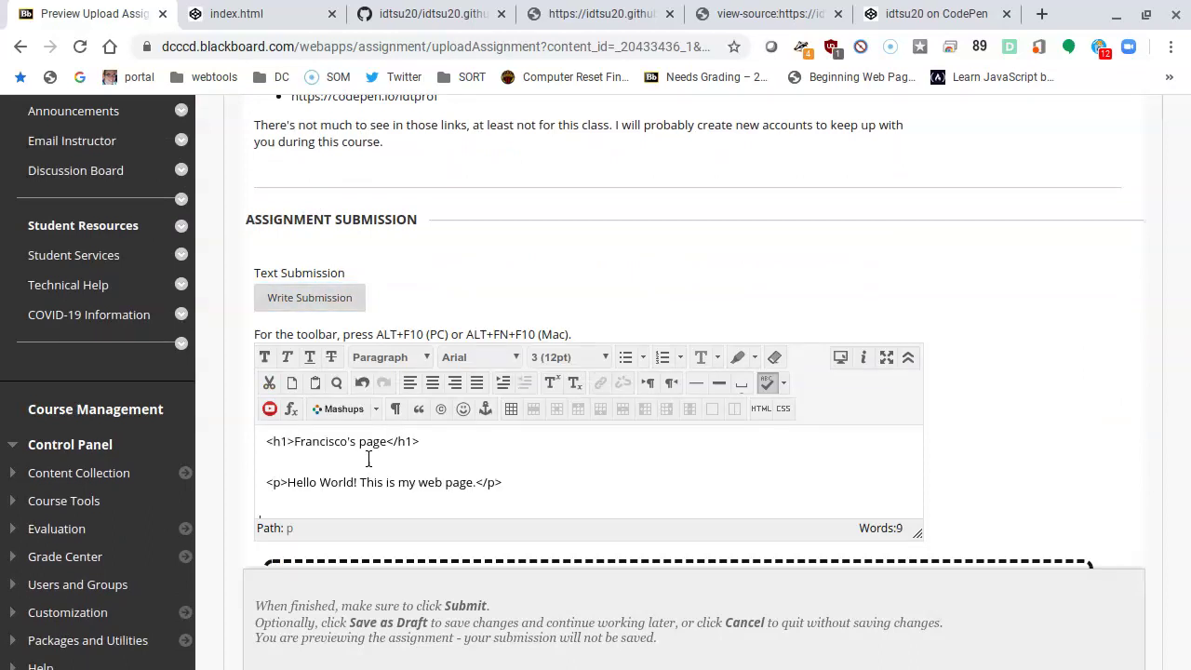
{"action": "key", "text": "ctrl+a"}
{"action": "key", "text": "BackSpace"}
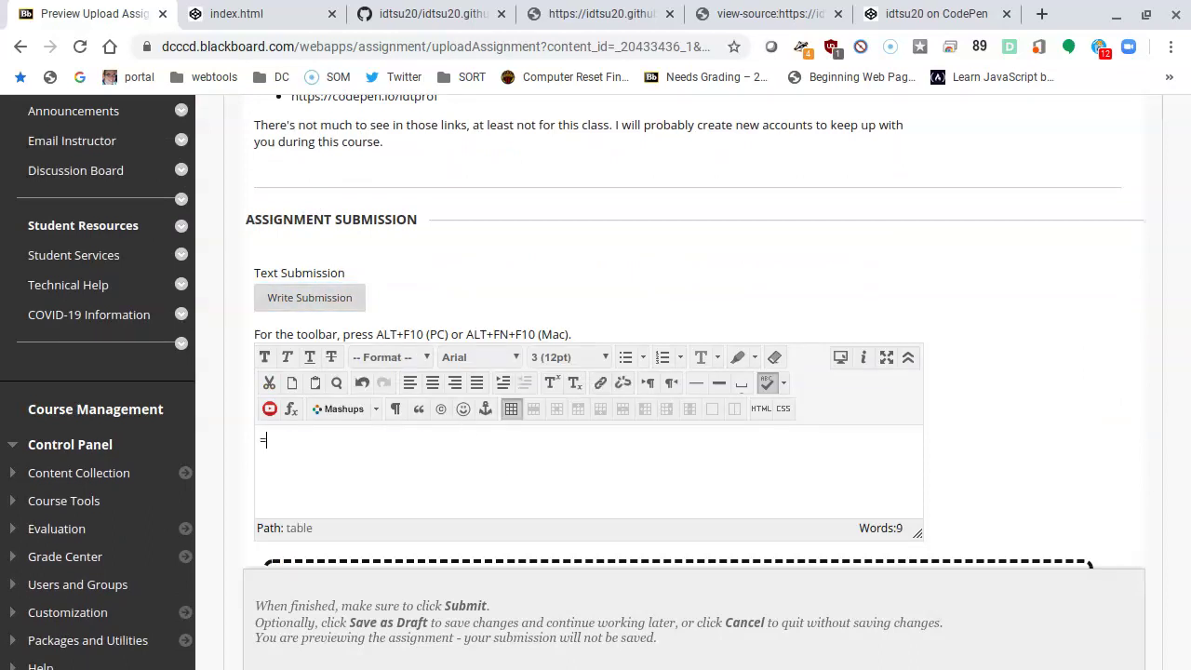
{"action": "key", "text": "BackSpace"}
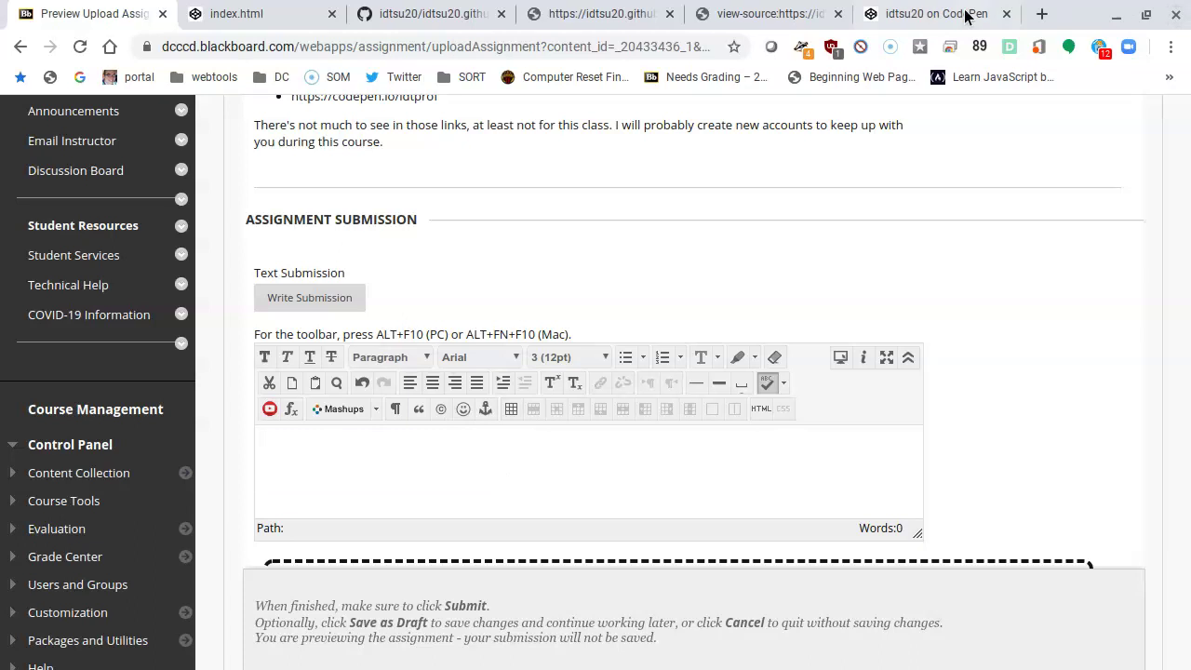
{"action": "left_click", "coordinate": [971, 15]}
{"action": "right_click", "coordinate": [253, 44]}
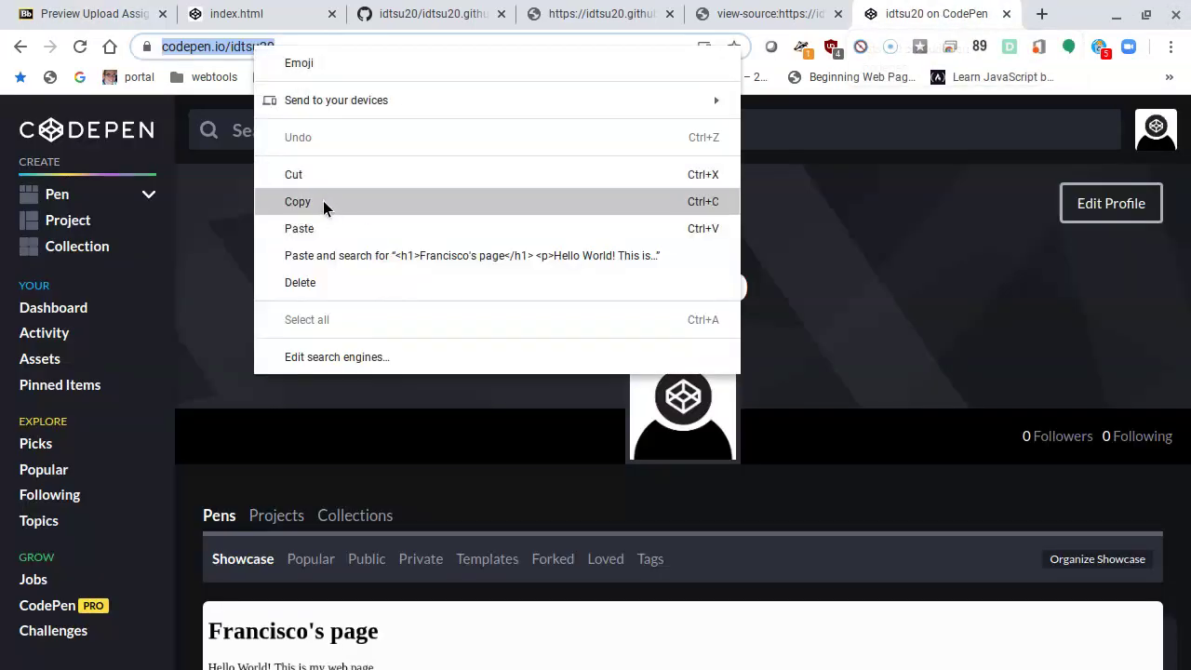
{"action": "left_click", "coordinate": [323, 201]}
{"action": "left_click", "coordinate": [255, 17]}
{"action": "left_click", "coordinate": [93, 14]}
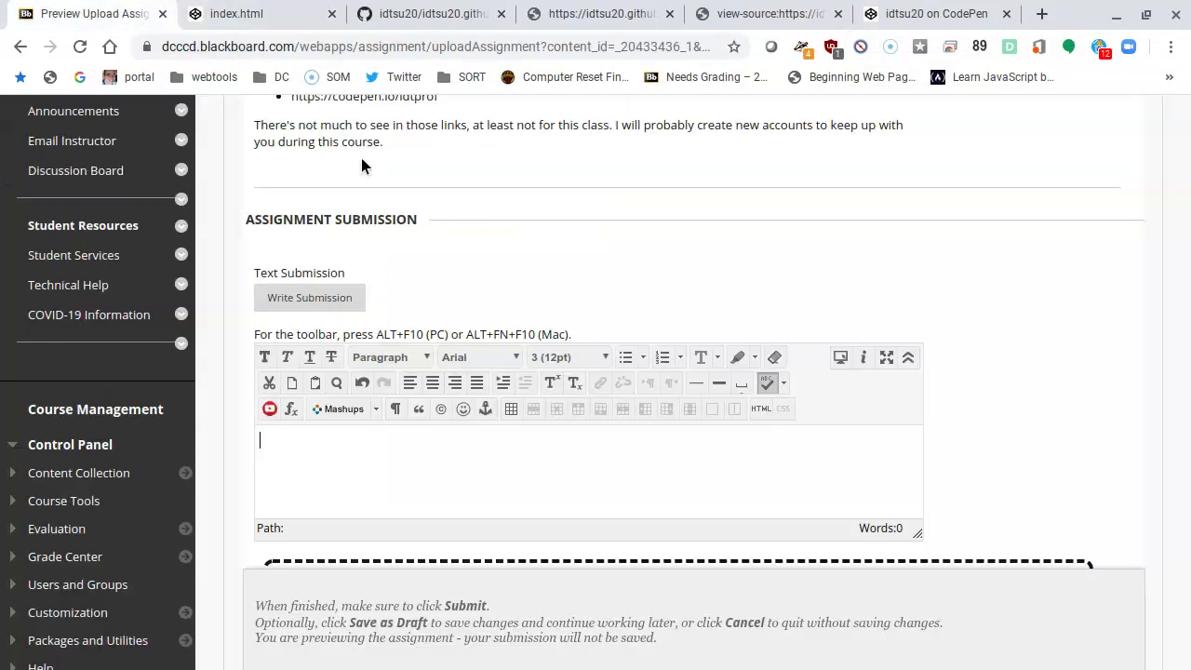
{"action": "key", "text": "ctrl+v"}
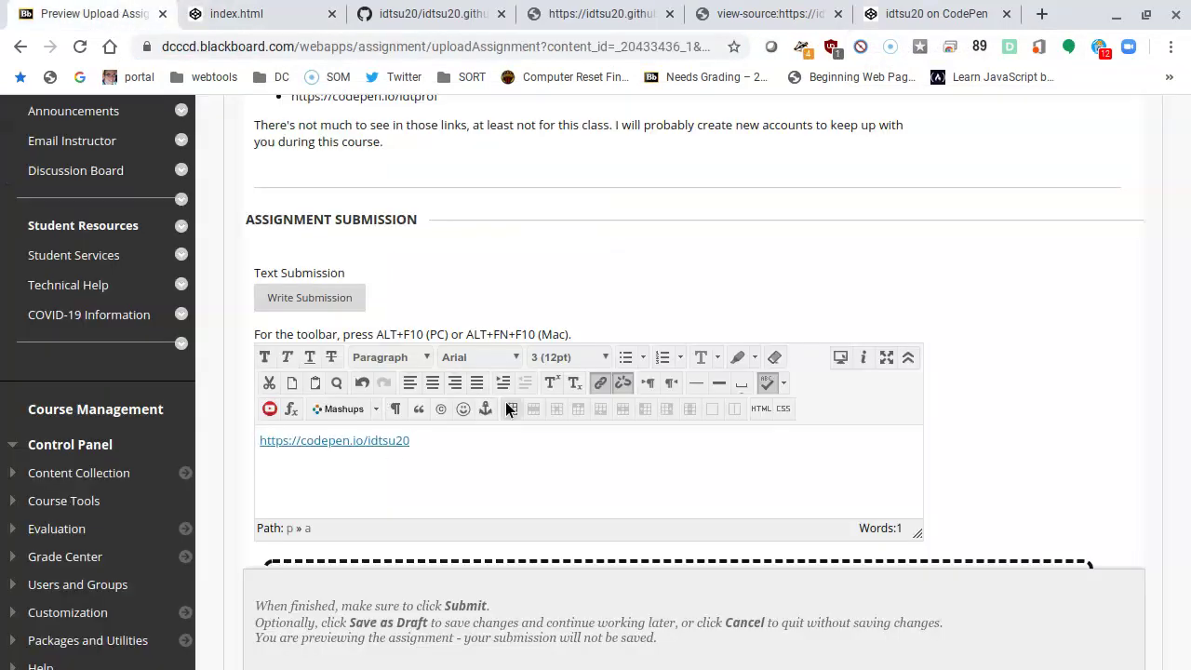
{"action": "key", "text": "Return"}
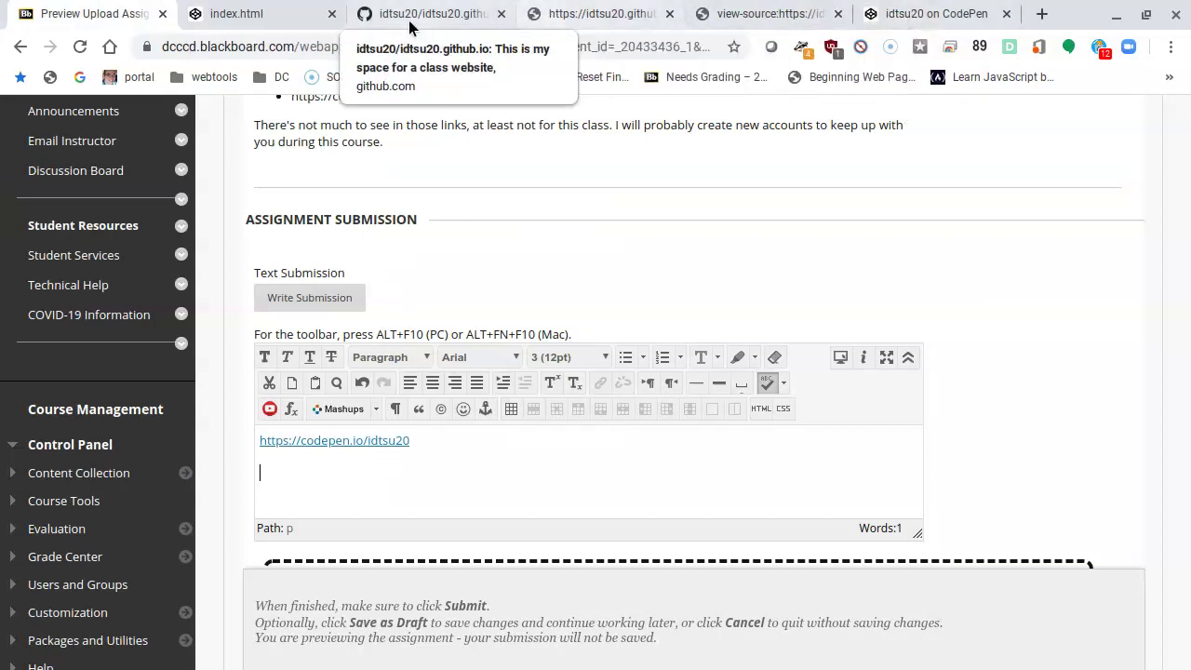
{"action": "left_click", "coordinate": [409, 26]}
{"action": "left_click", "coordinate": [412, 41]}
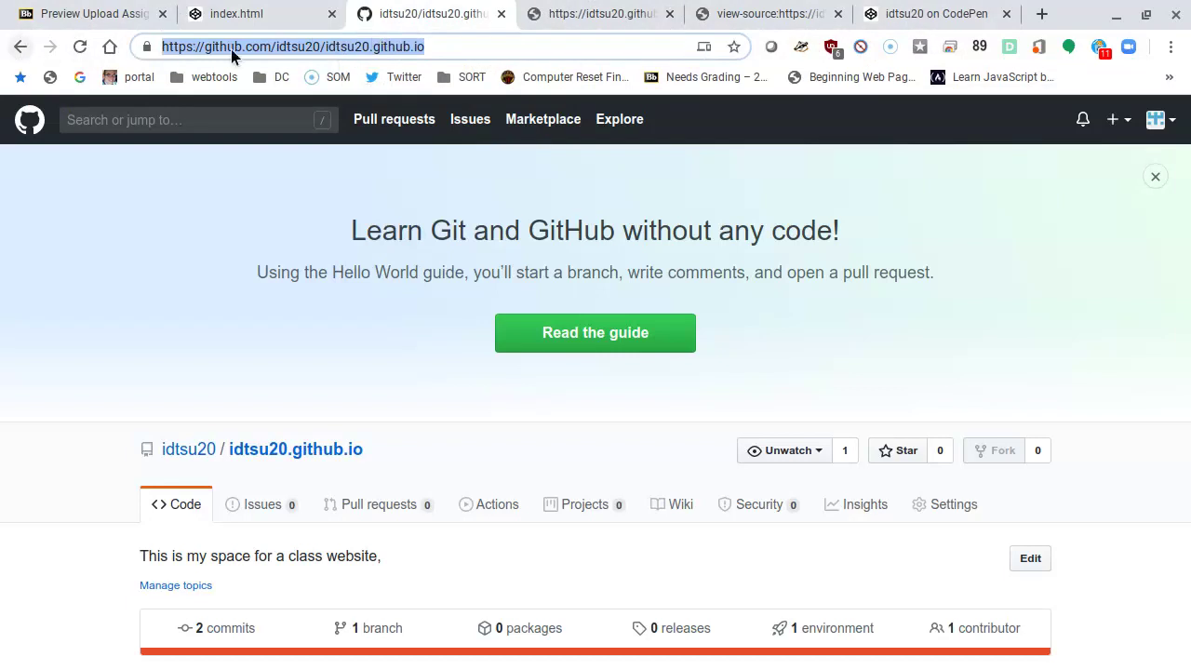
{"action": "left_click", "coordinate": [291, 19]}
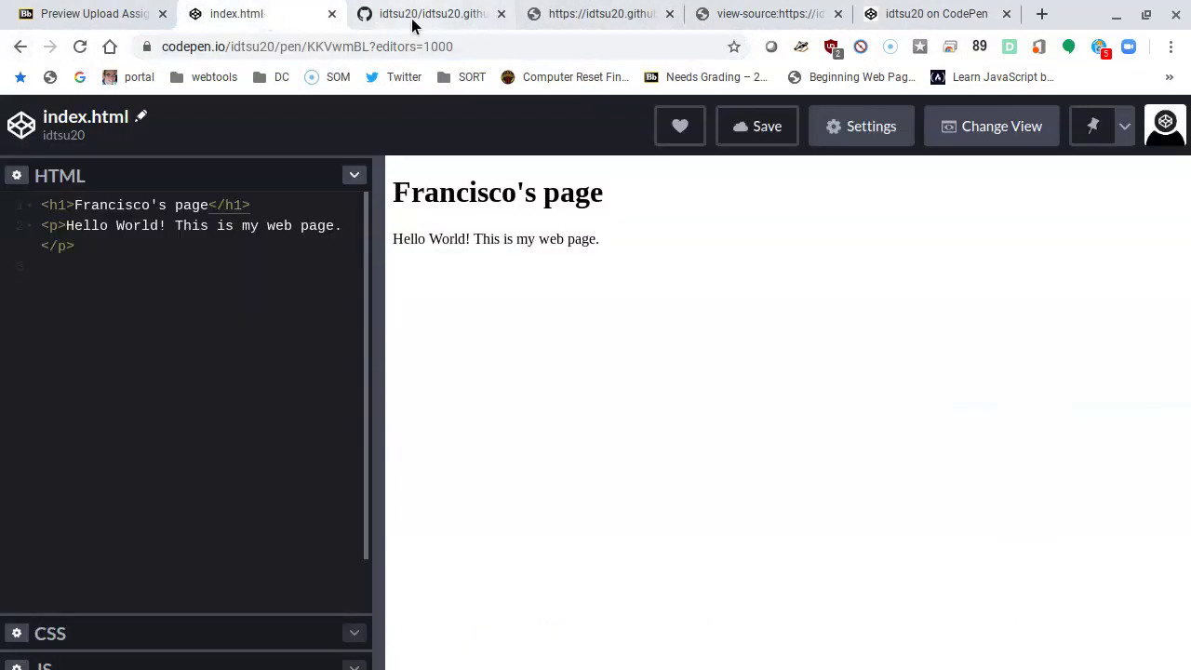
{"action": "left_click", "coordinate": [414, 17]}
{"action": "left_click", "coordinate": [568, 16]}
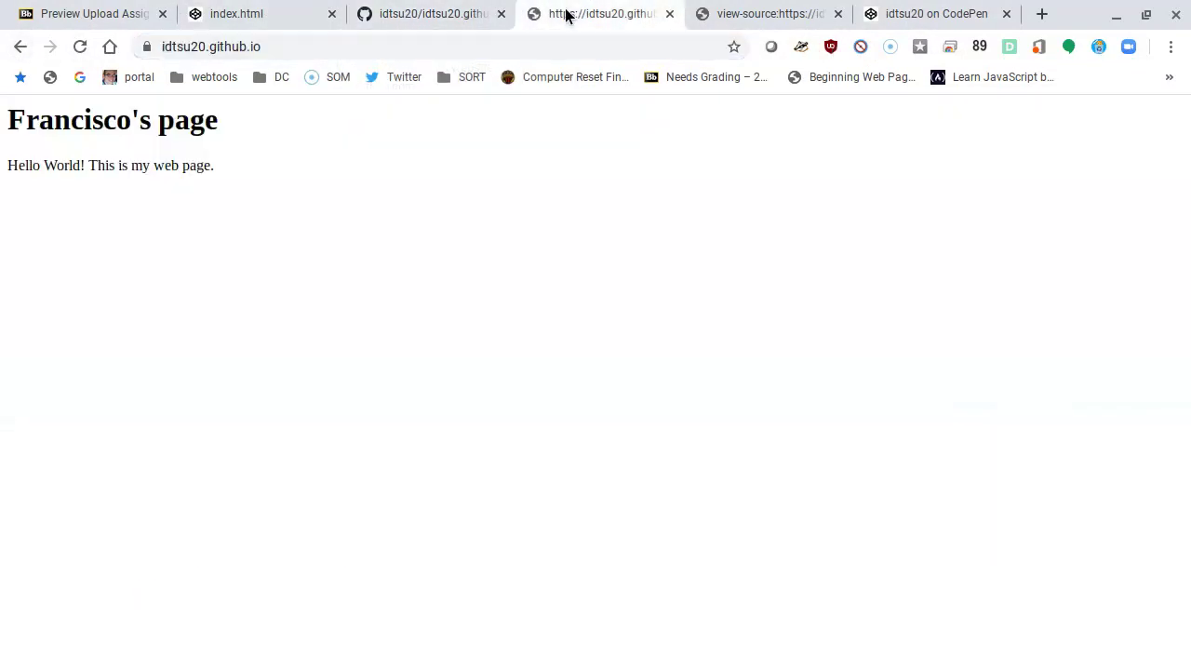
{"action": "left_click", "coordinate": [316, 49]}
{"action": "key", "text": "ctrl+x"}
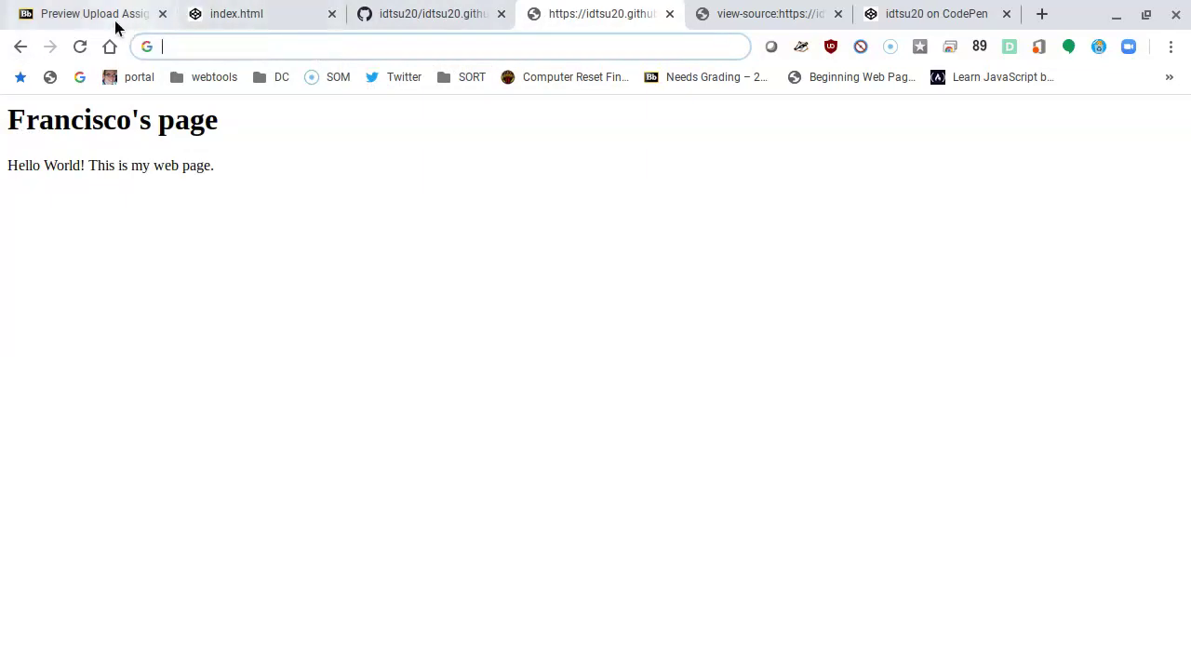
{"action": "left_click", "coordinate": [106, 19]}
{"action": "key", "text": "ctrl+v"}
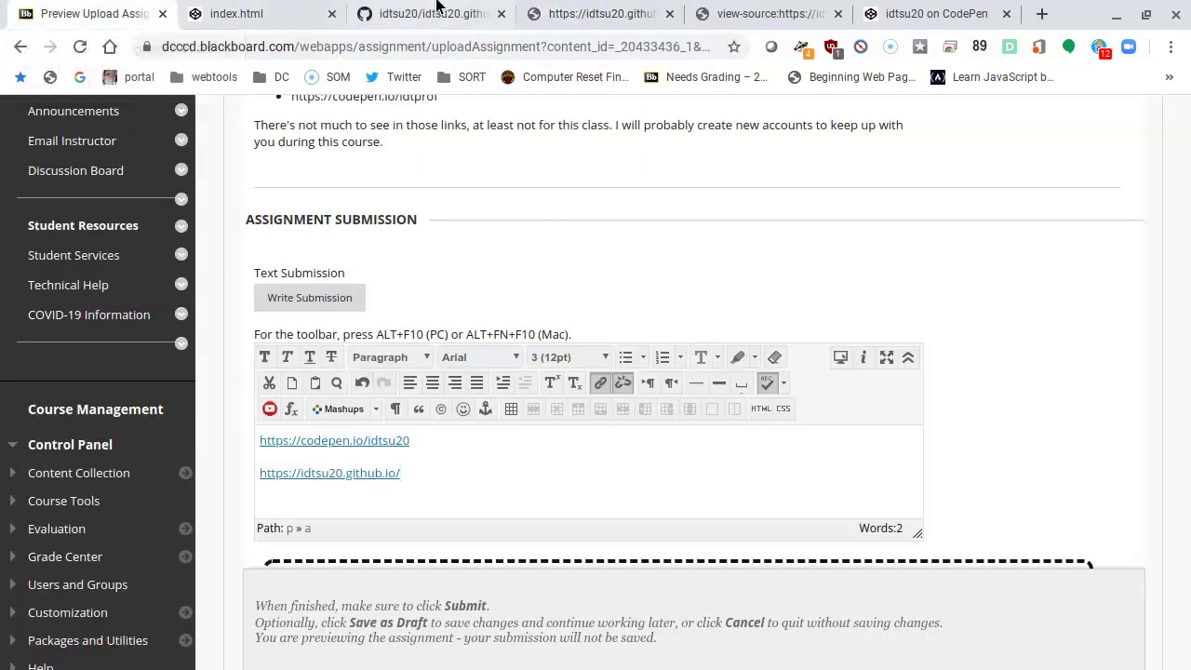
Step: Trim the repository address down to the GitHub profile URL and copy it
{"action": "left_click", "coordinate": [574, 13]}
{"action": "left_click", "coordinate": [431, 17]}
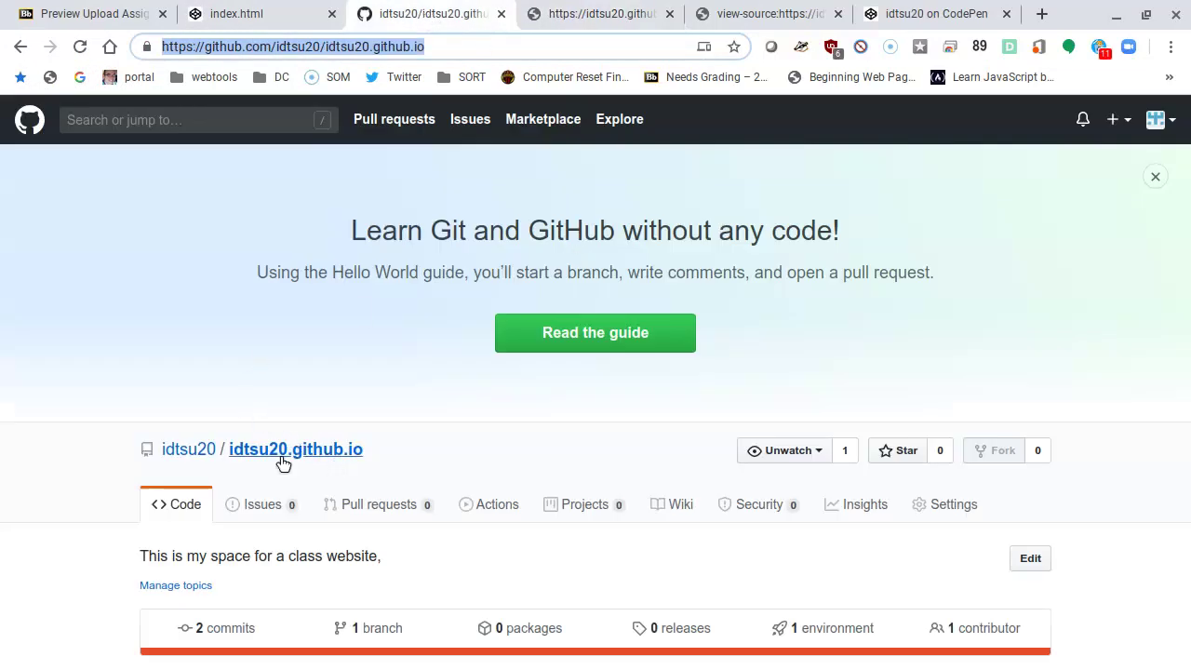
{"action": "left_click", "coordinate": [326, 46]}
{"action": "left_click_drag", "start_coordinate": [326, 47], "coordinate": [699, 75]}
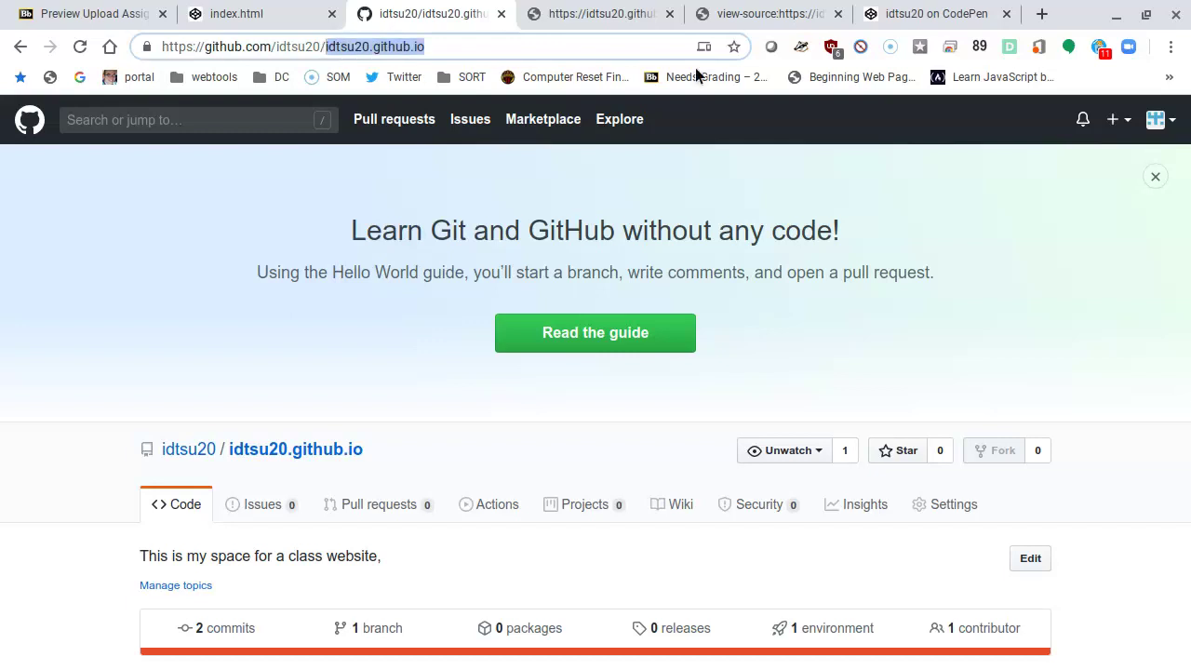
{"action": "key", "text": "BackSpace"}
{"action": "key", "text": "ctrl+a"}
{"action": "key", "text": "Escape"}
{"action": "left_click", "coordinate": [93, 17]}
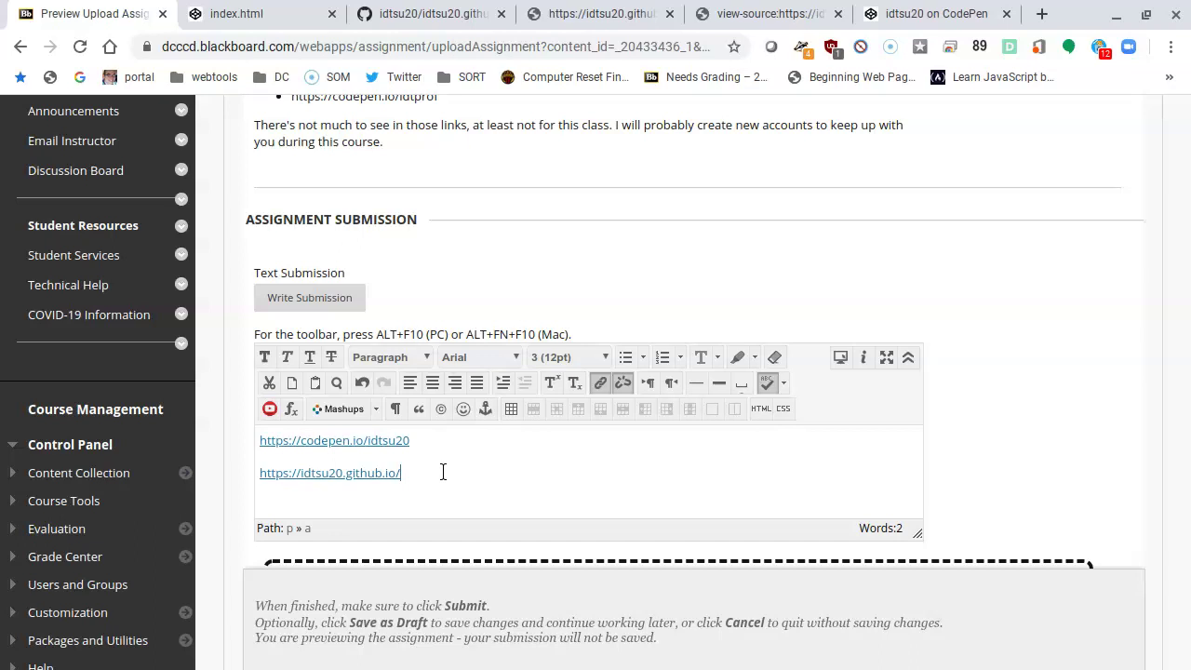
{"action": "key", "text": "Return"}
{"action": "key", "text": "ctrl+v"}
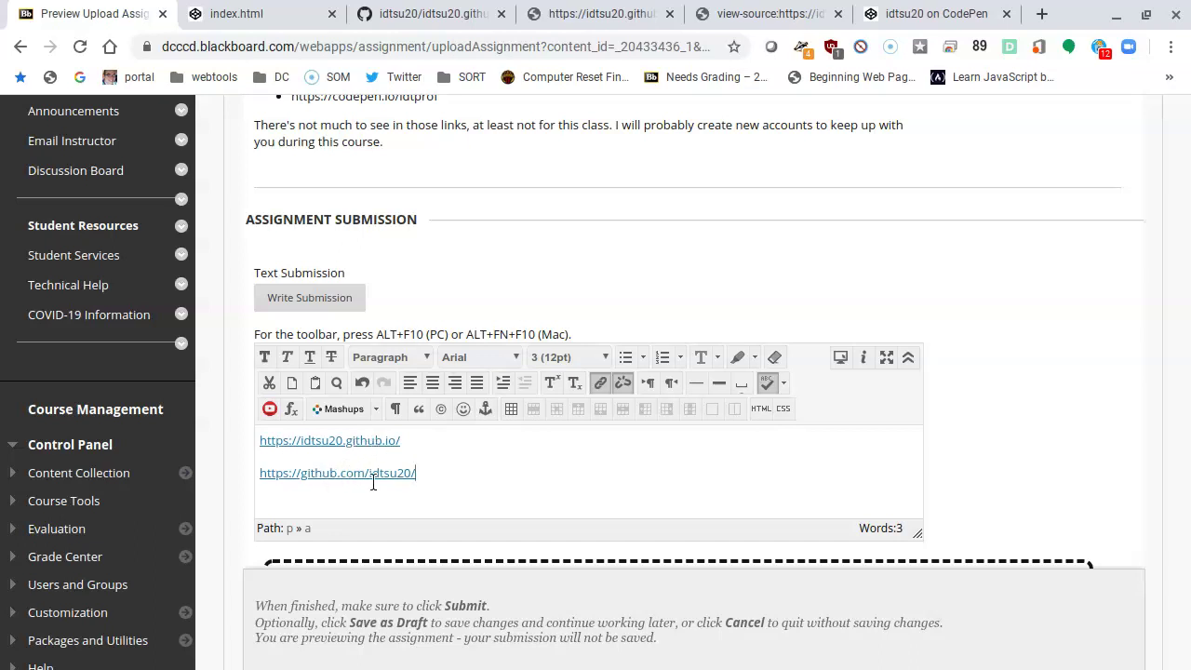
{"action": "scroll", "coordinate": [402, 492], "scroll_direction": "up", "scroll_amount": 1}
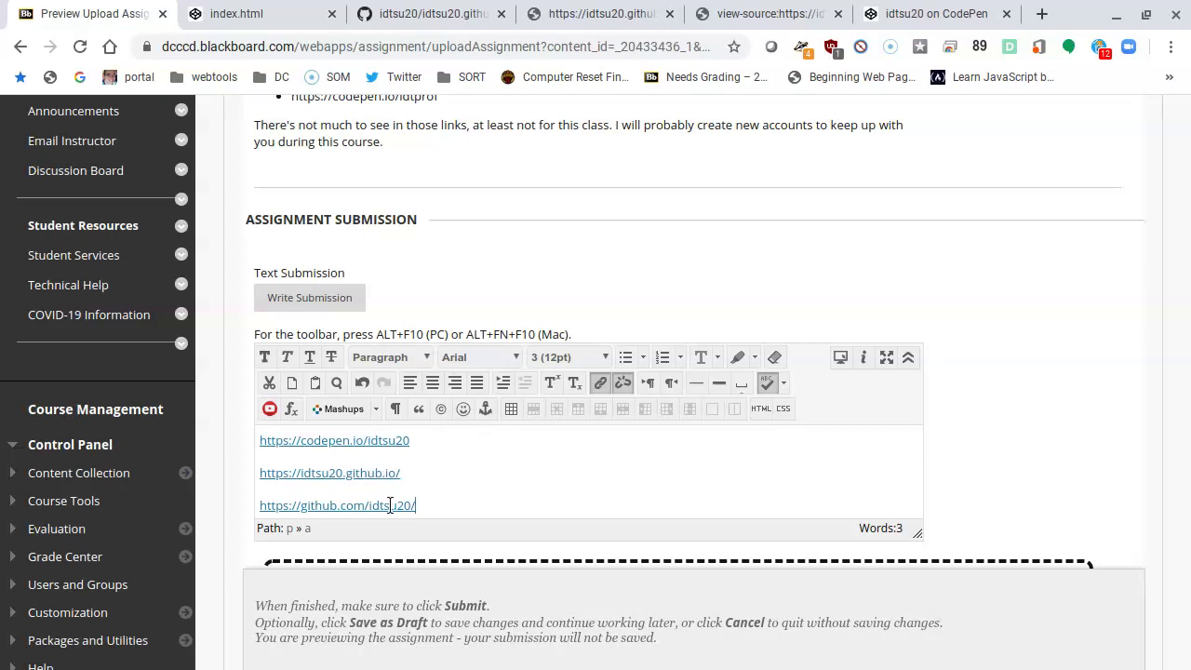
{"action": "scroll", "coordinate": [1010, 362], "scroll_direction": "down", "scroll_amount": 4}
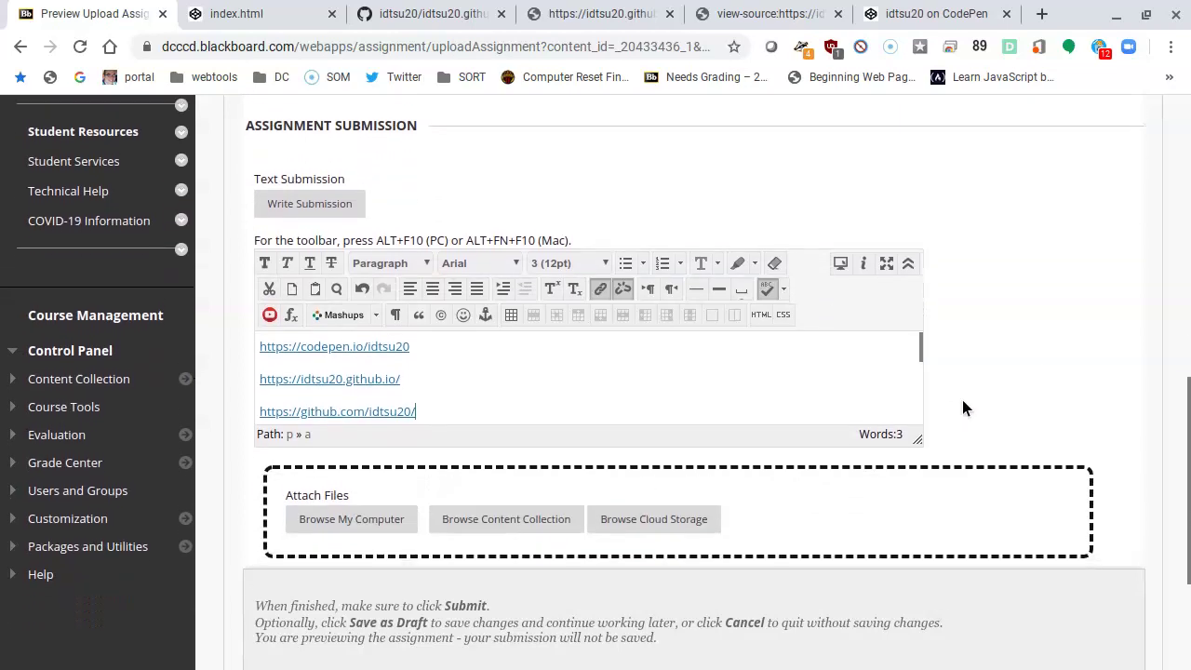
{"action": "scroll", "coordinate": [997, 442], "scroll_direction": "down", "scroll_amount": 2}
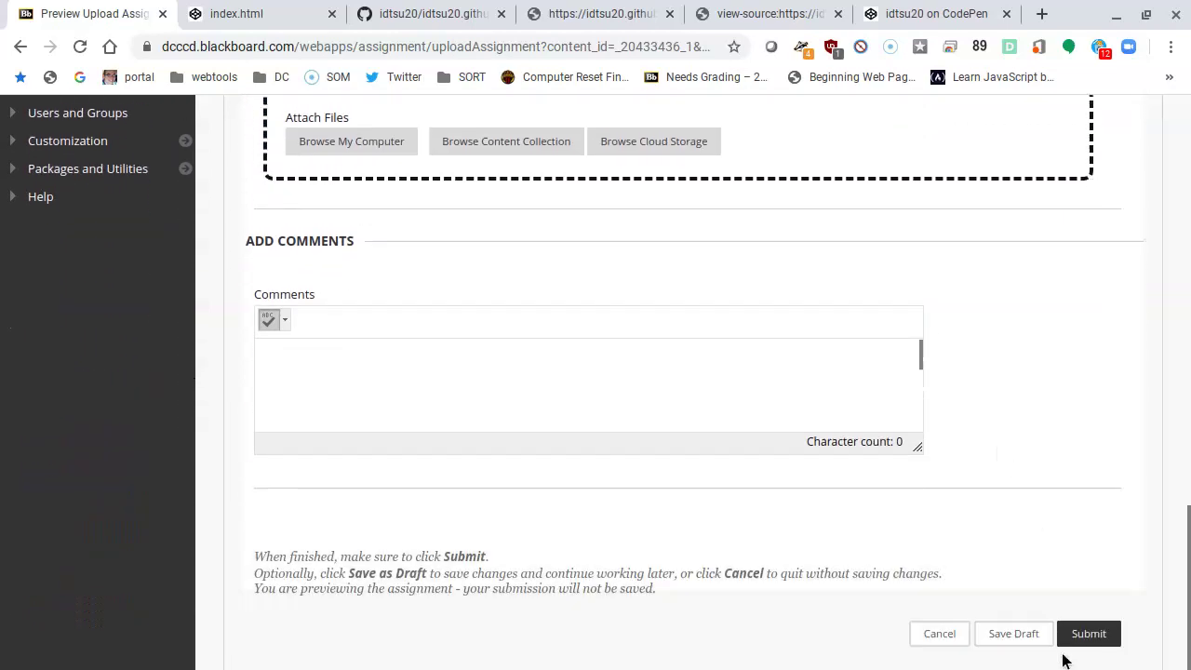